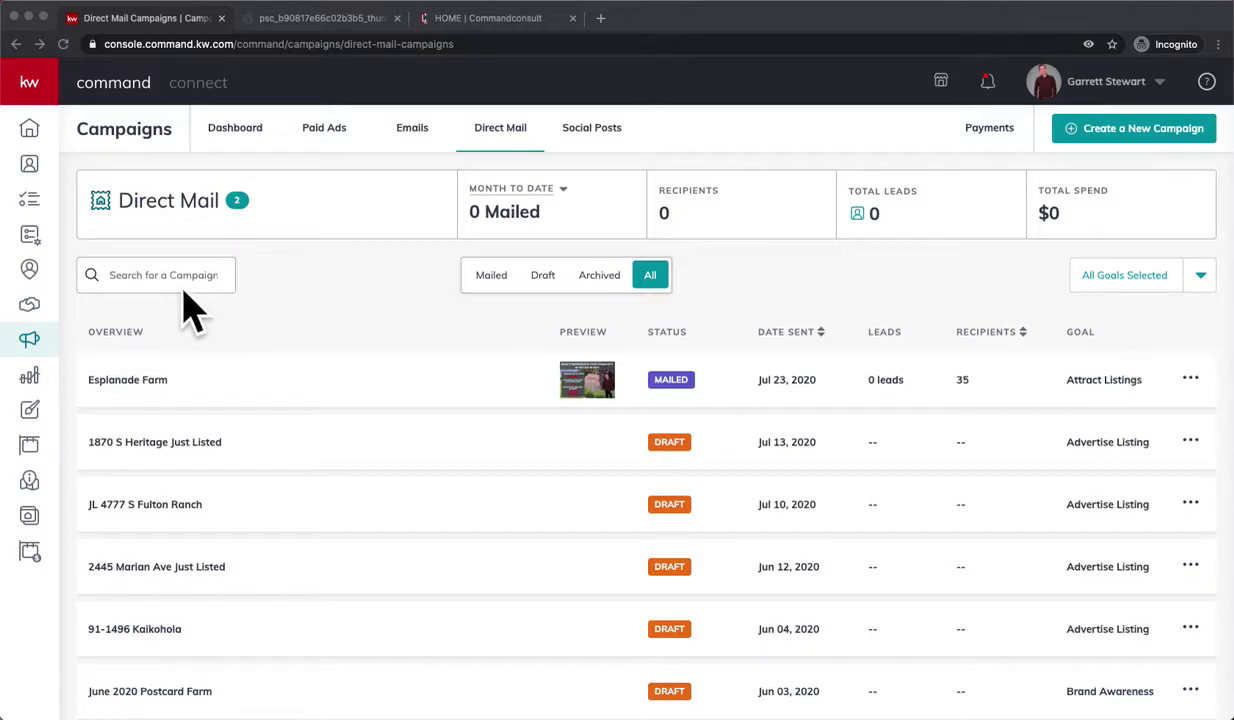
# - Start a new Print design with 'Import photos & Text from a Listing' ticked
pyautogui.click(30, 413)
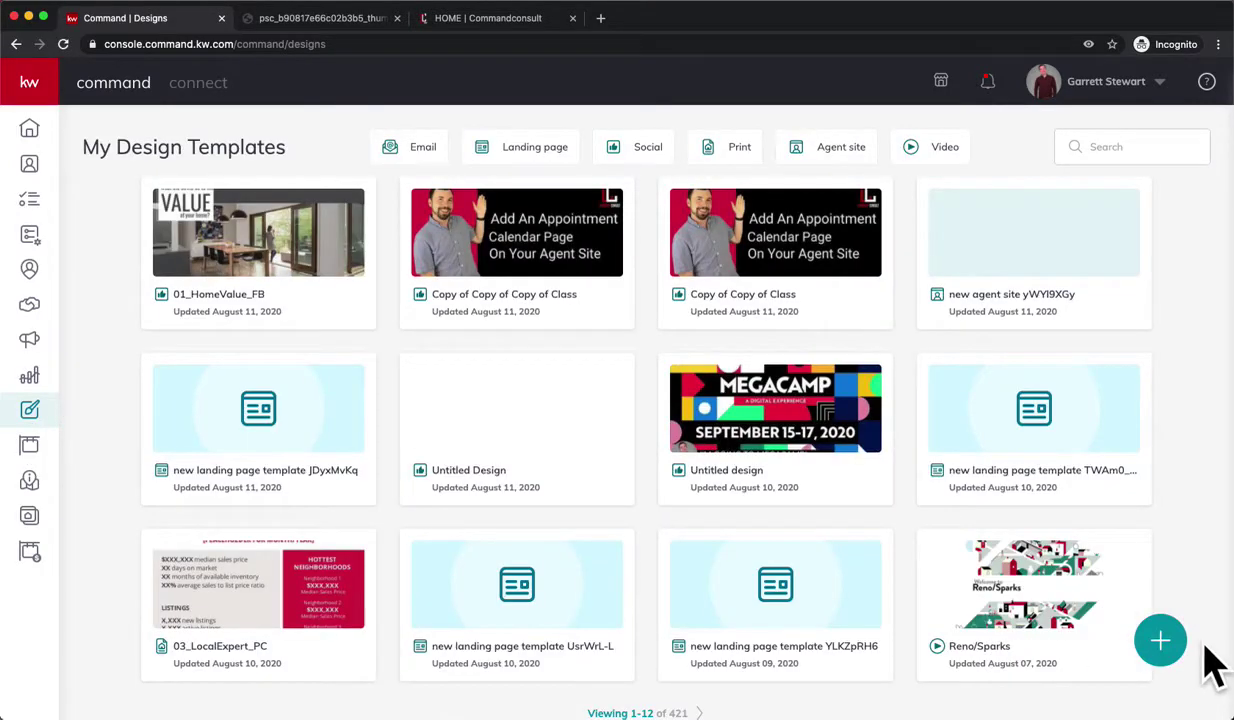
pyautogui.click(1164, 643)
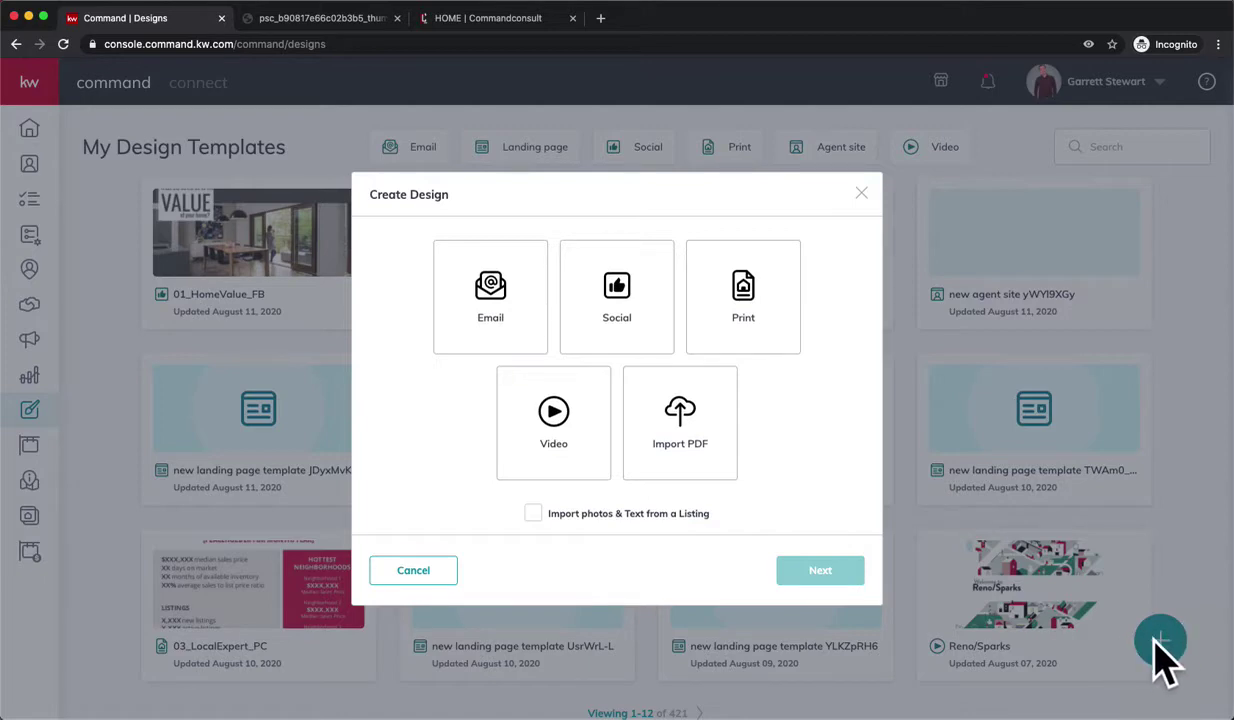
pyautogui.click(751, 336)
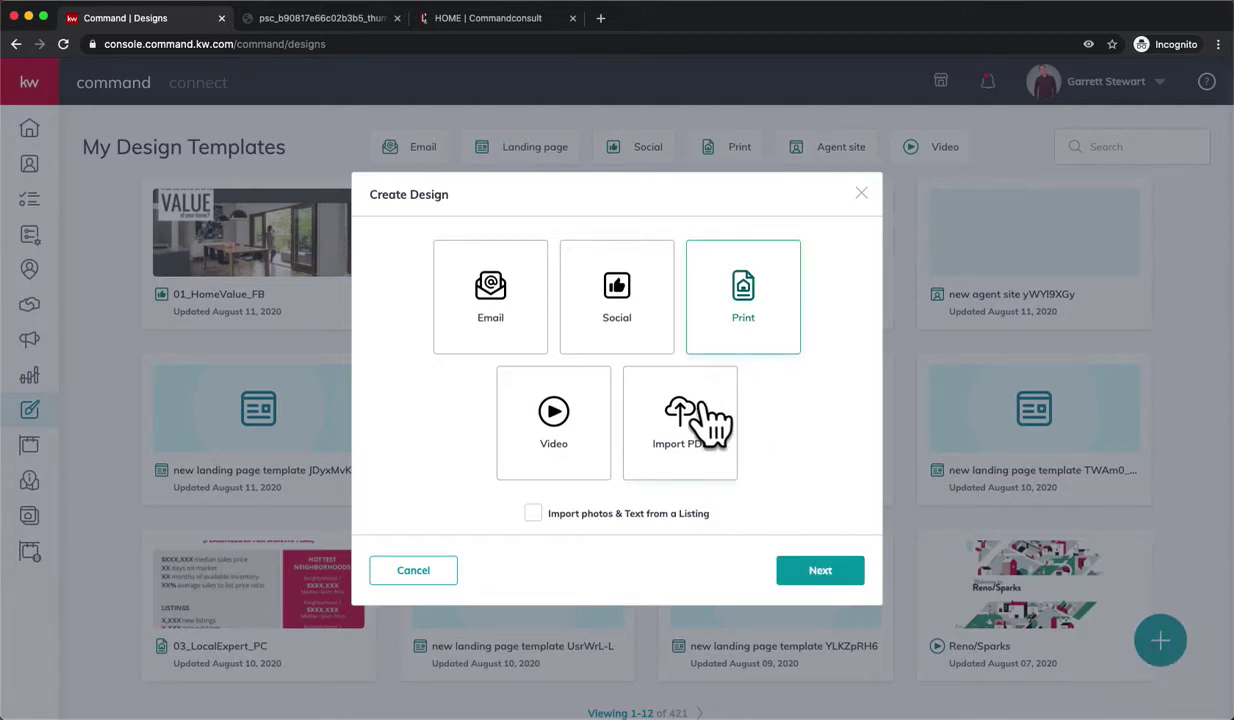
pyautogui.click(532, 513)
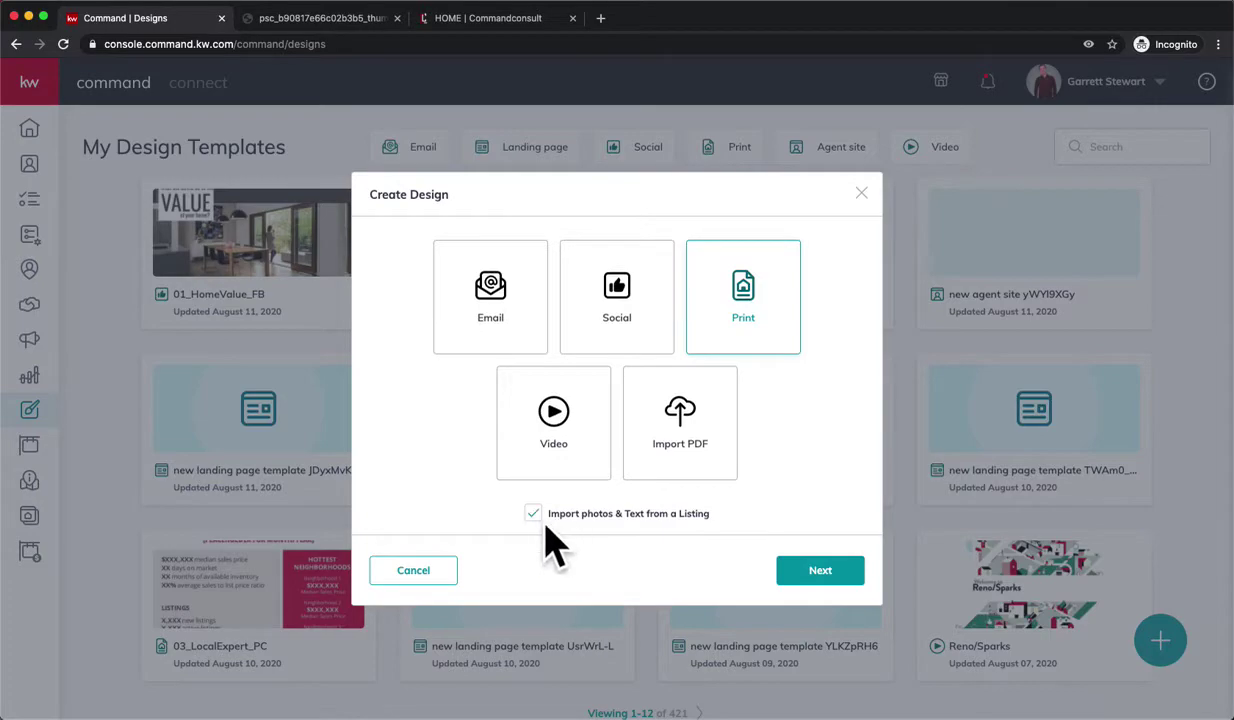
# - Go on to the listing chooser and search listings by the property's street address
pyautogui.click(820, 572)
pyautogui.click(776, 120)
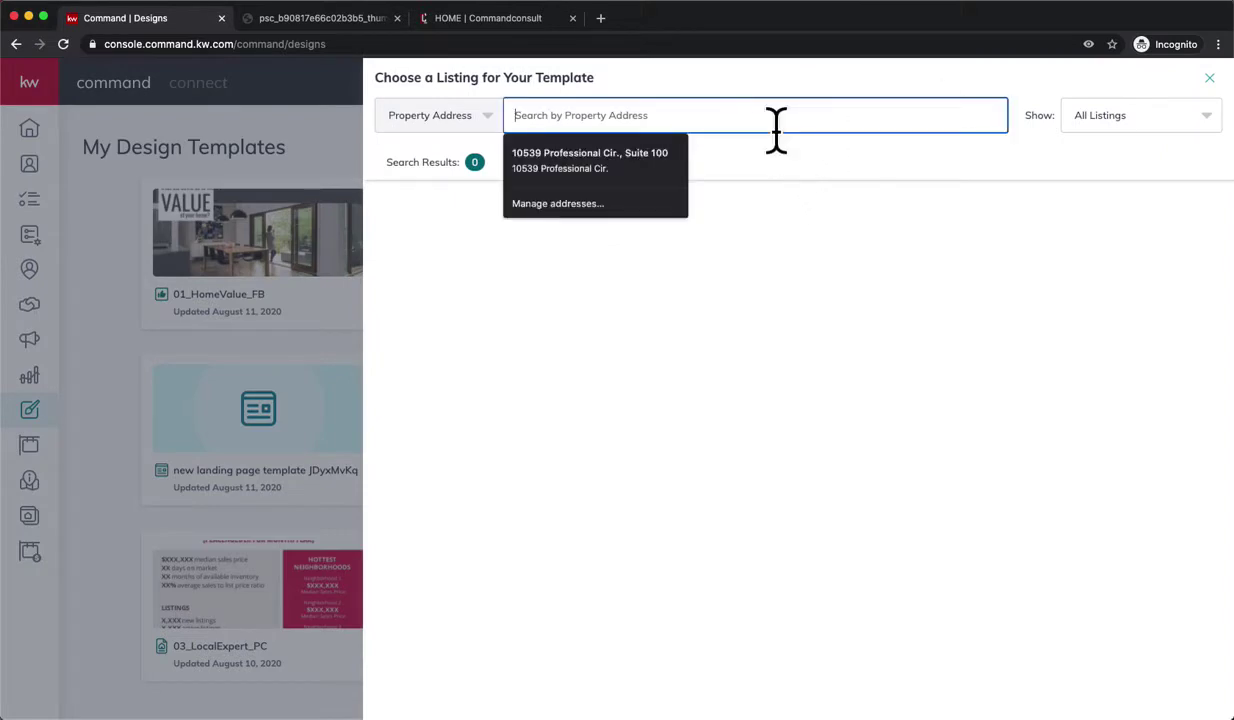
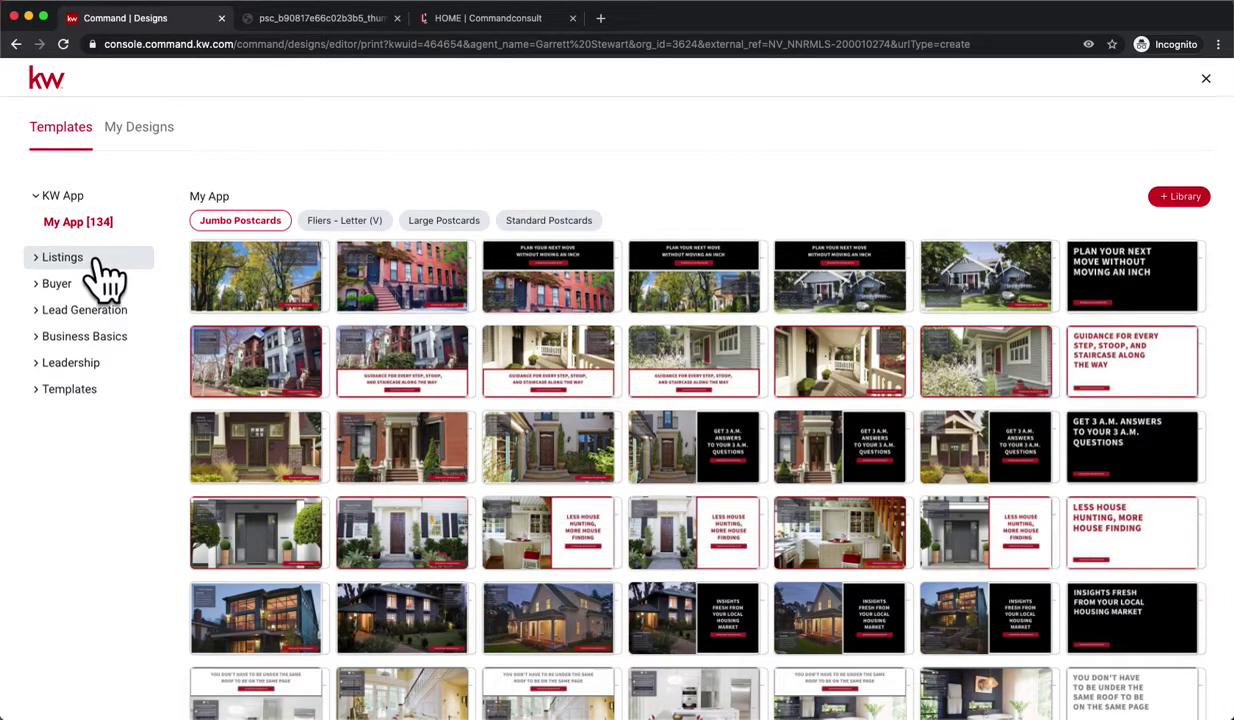
# - Filter the template library to Listings > Just Sold > Standard Postcards
pyautogui.click(95, 262)
pyautogui.click(95, 424)
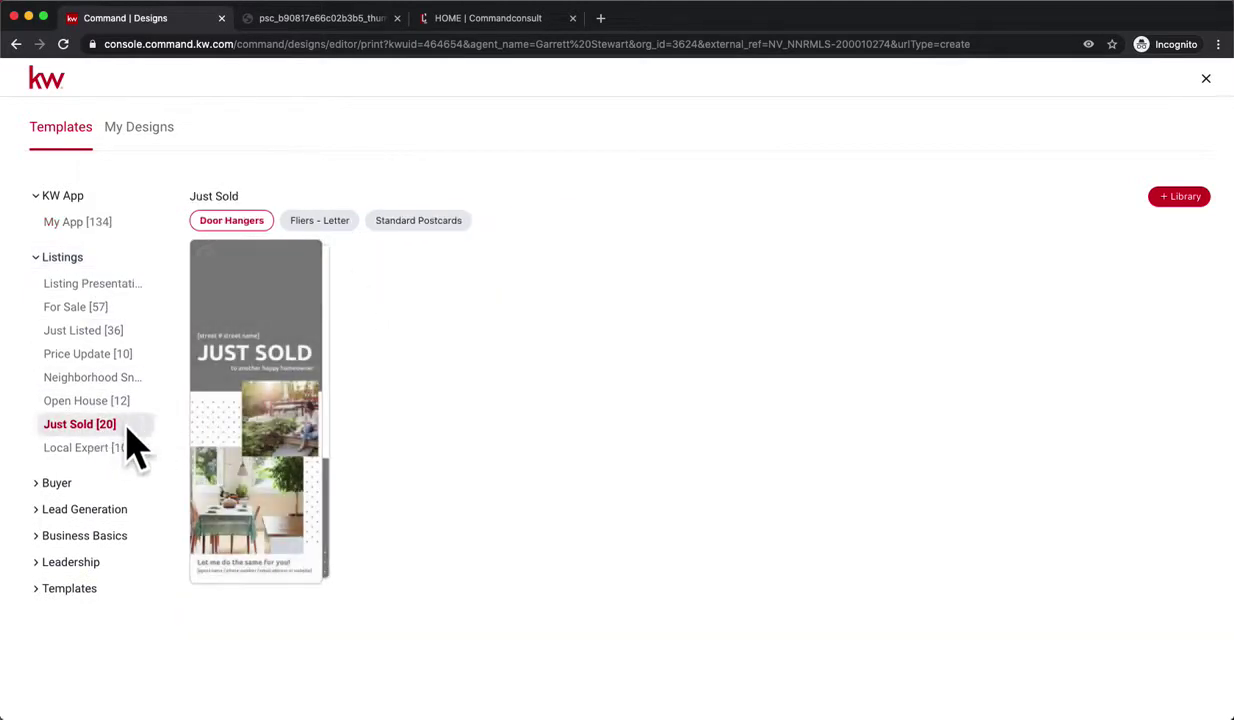
pyautogui.click(435, 222)
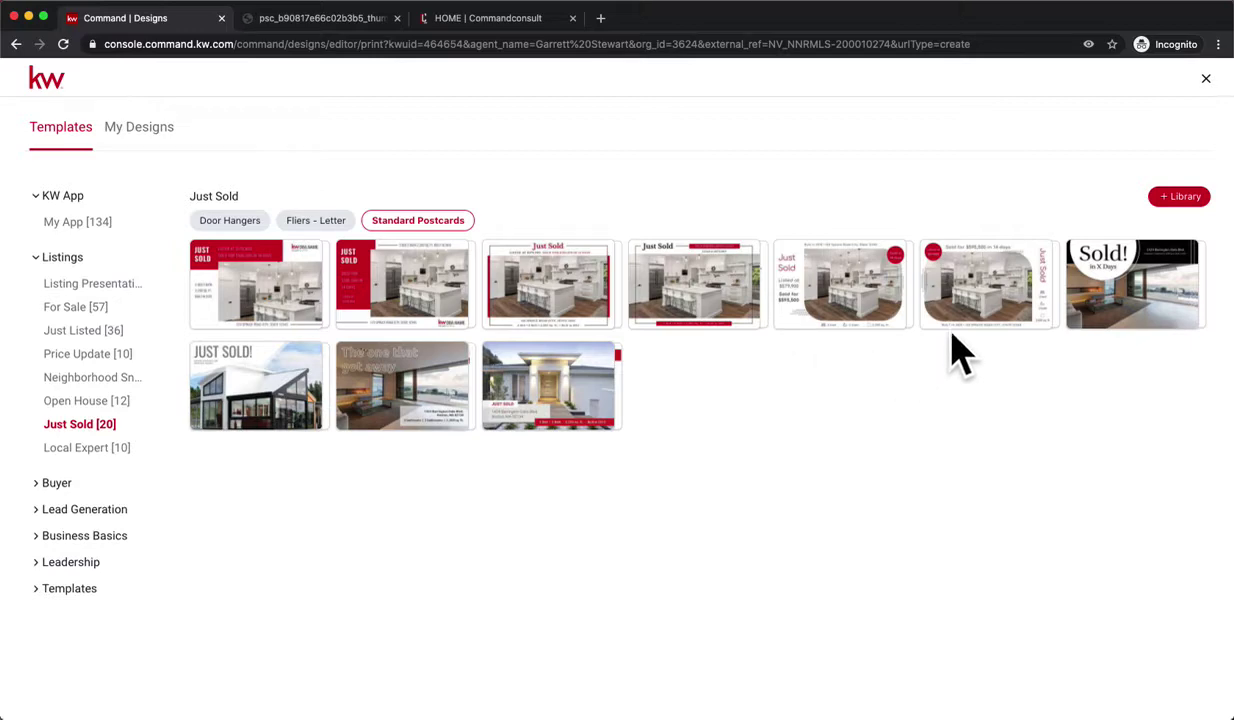
pyautogui.moveTo(950, 300)
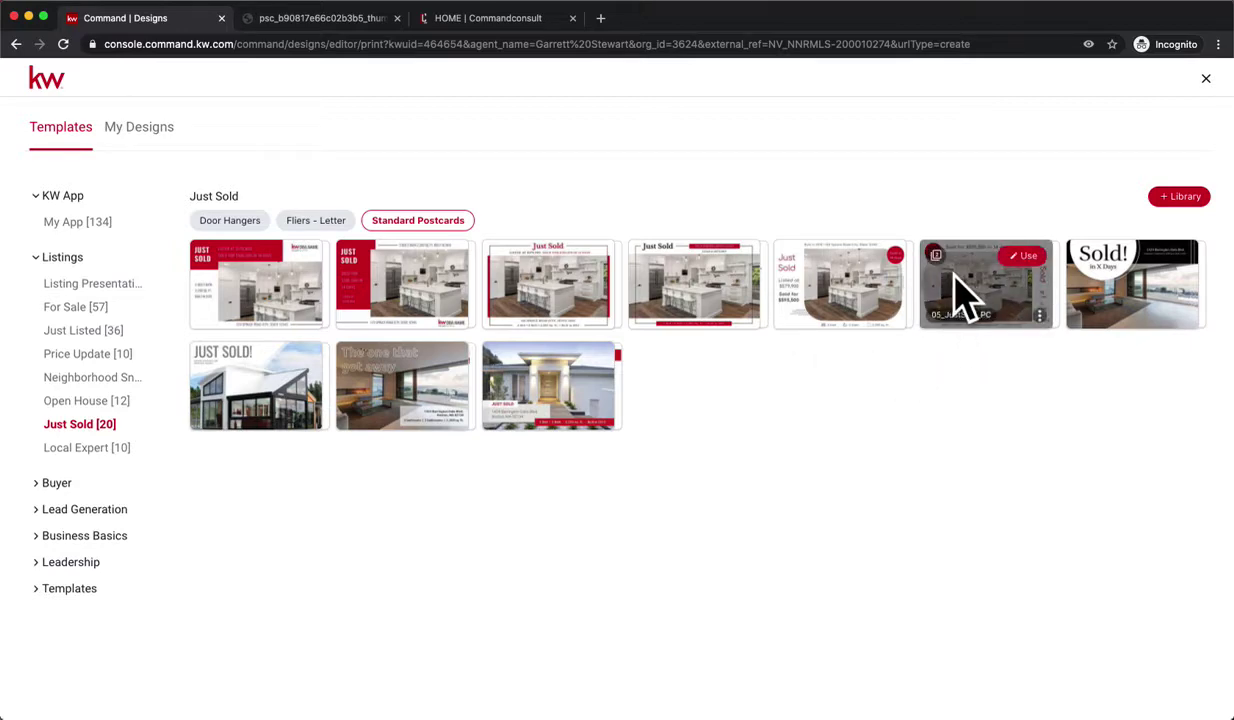
# - Start a design from the 05_JustSold_PC template and hide the page thumbnails
pyautogui.click(1027, 258)
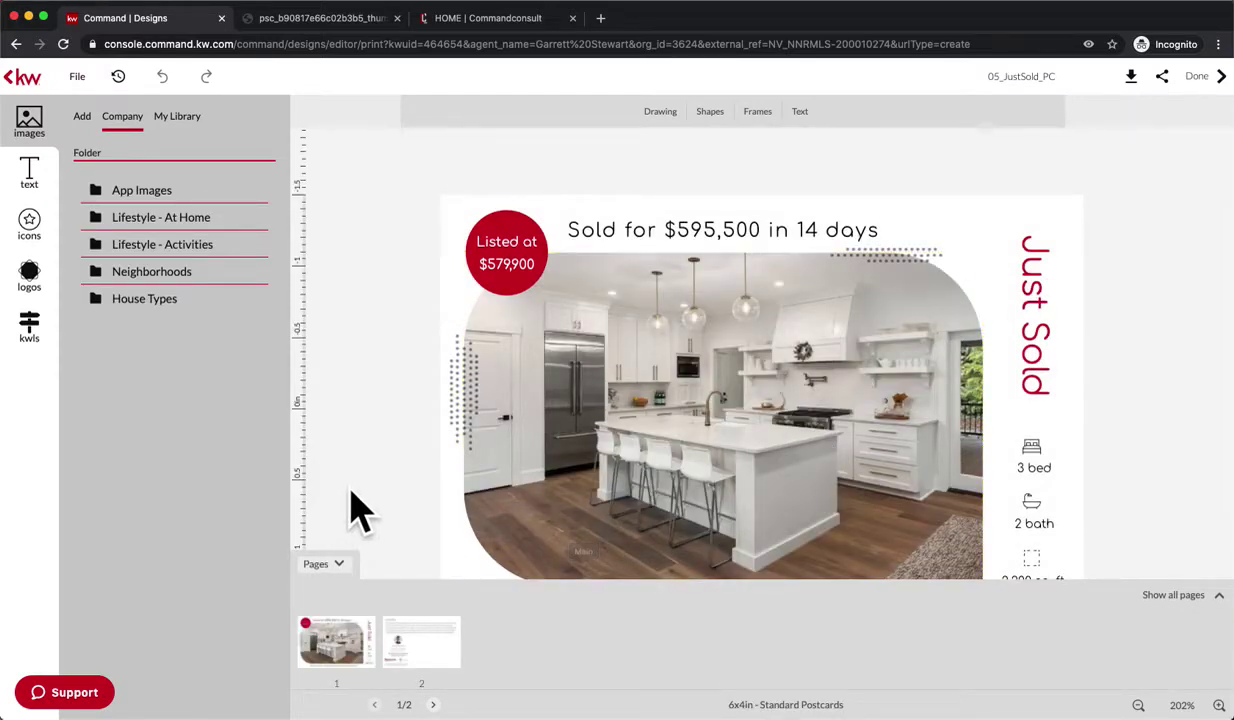
pyautogui.click(330, 566)
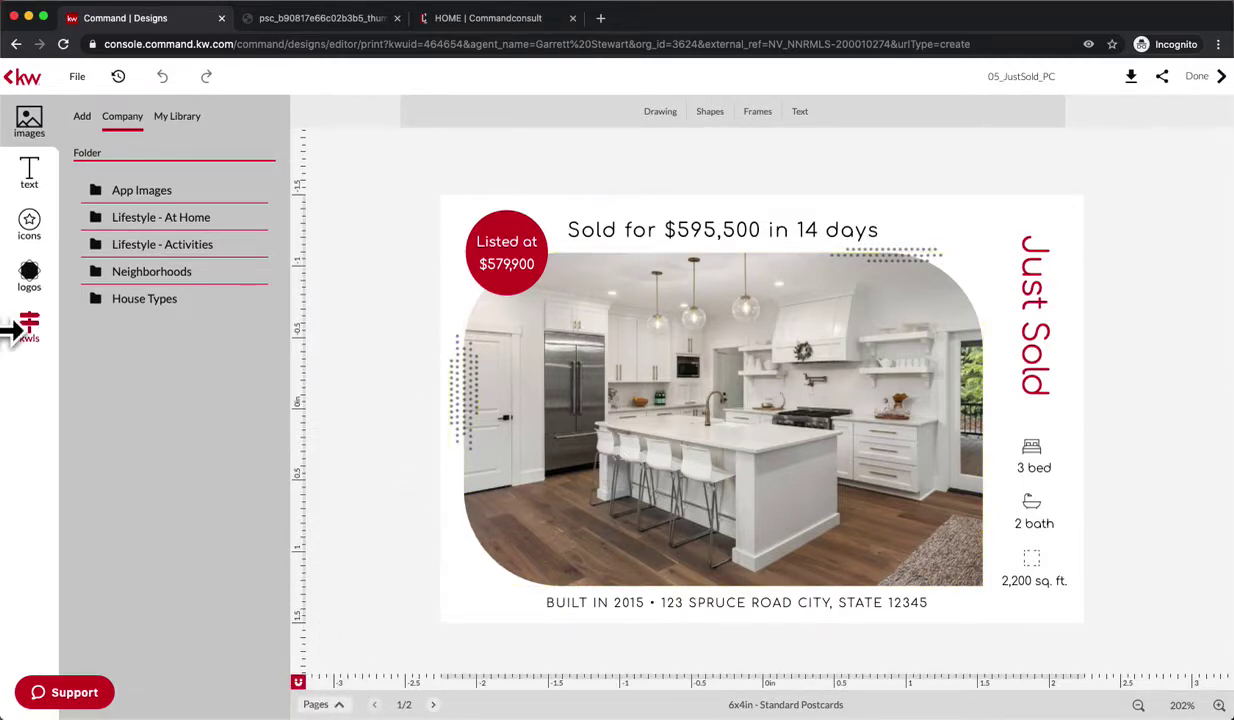
# - Replace the postcard's main photo with the listing's driveway-and-garage exterior shot
pyautogui.click(52, 338)
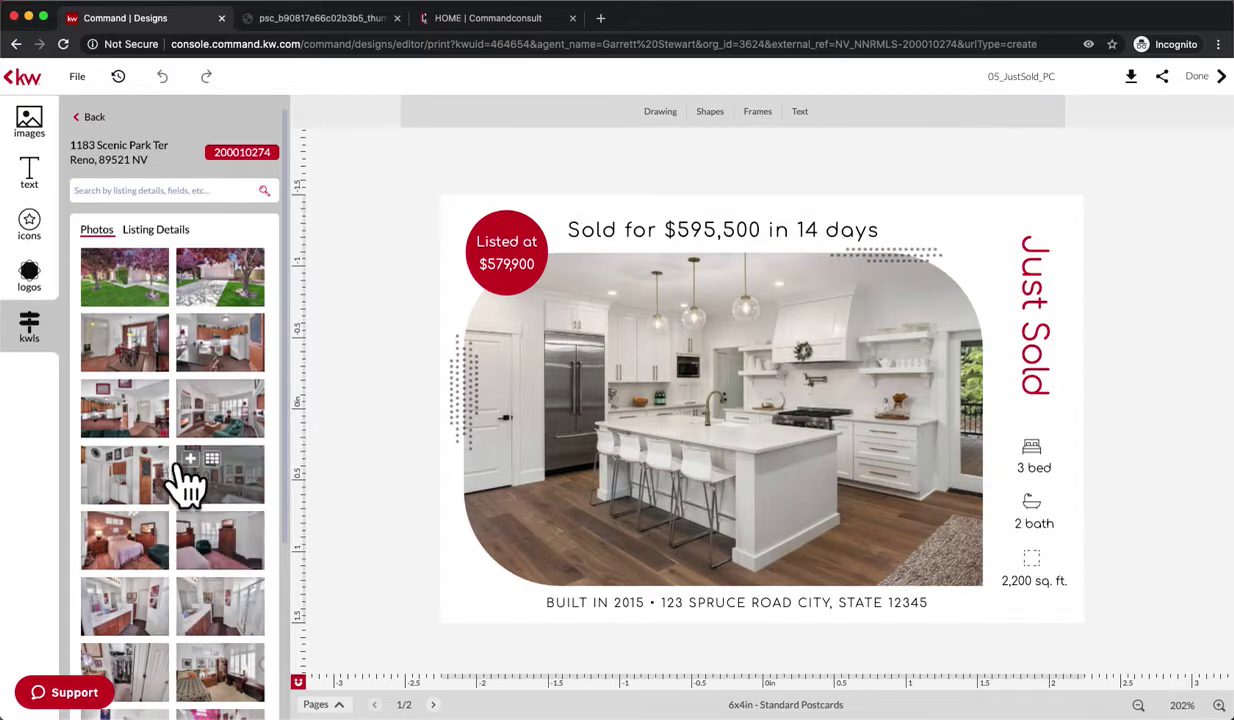
pyautogui.moveTo(146, 302); pyautogui.dragTo(600, 372)
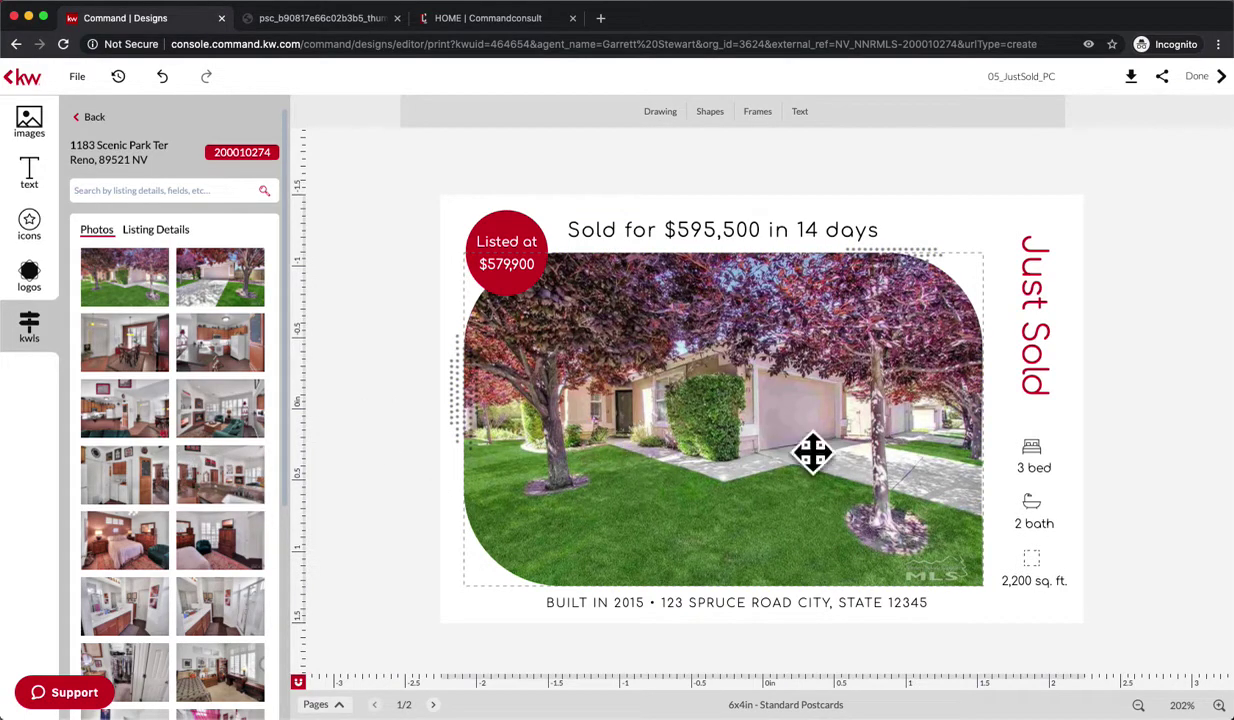
pyautogui.moveTo(220, 275)
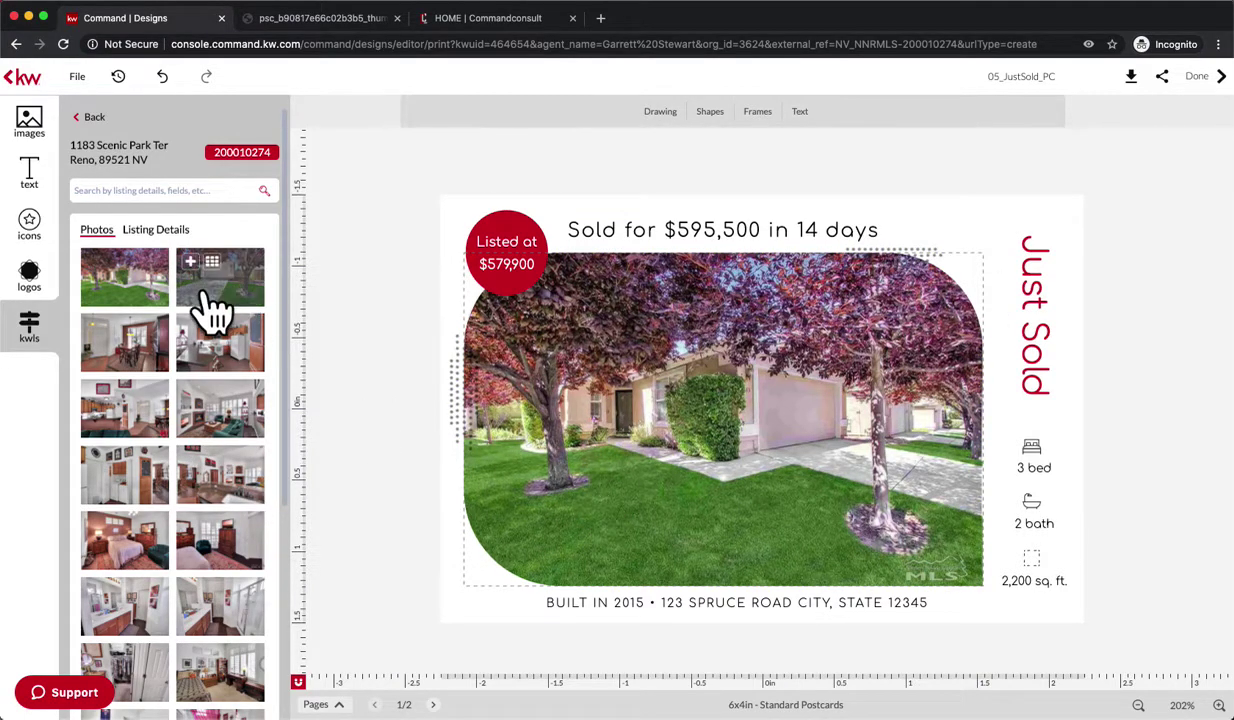
pyautogui.moveTo(210, 300); pyautogui.dragTo(570, 394)
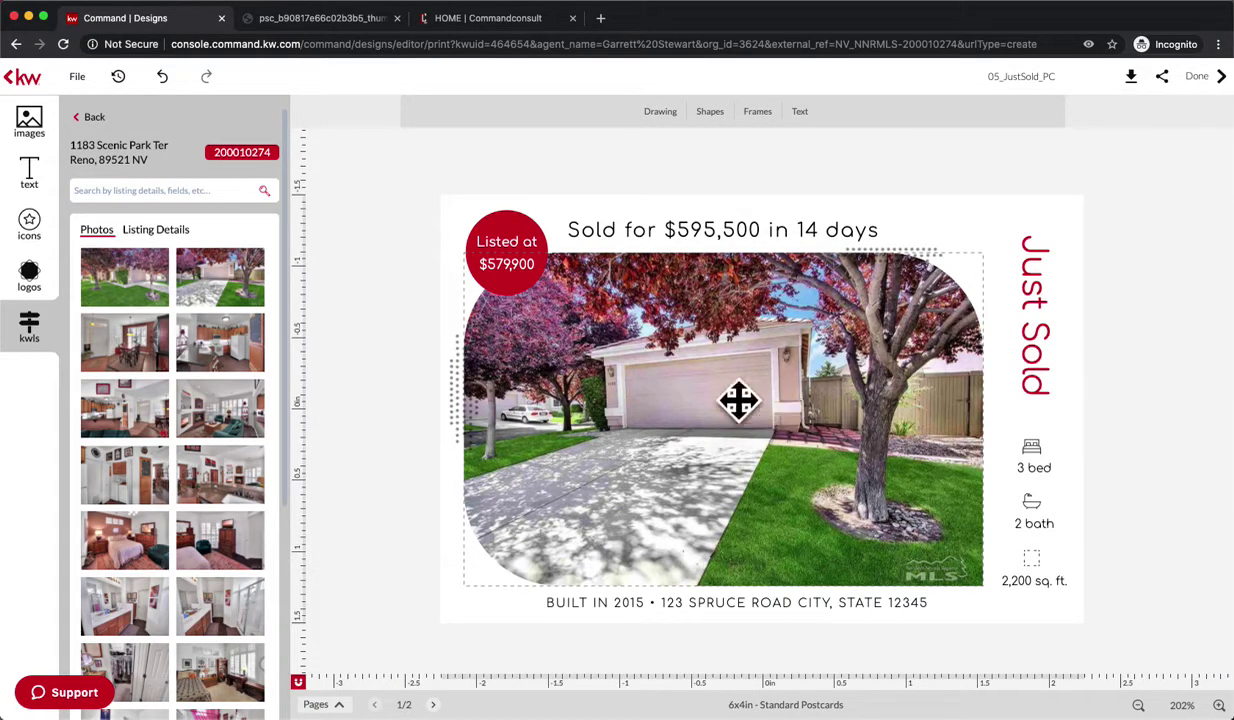
# - Set the 'Listed at' badge price to $350,000
pyautogui.click(165, 238)
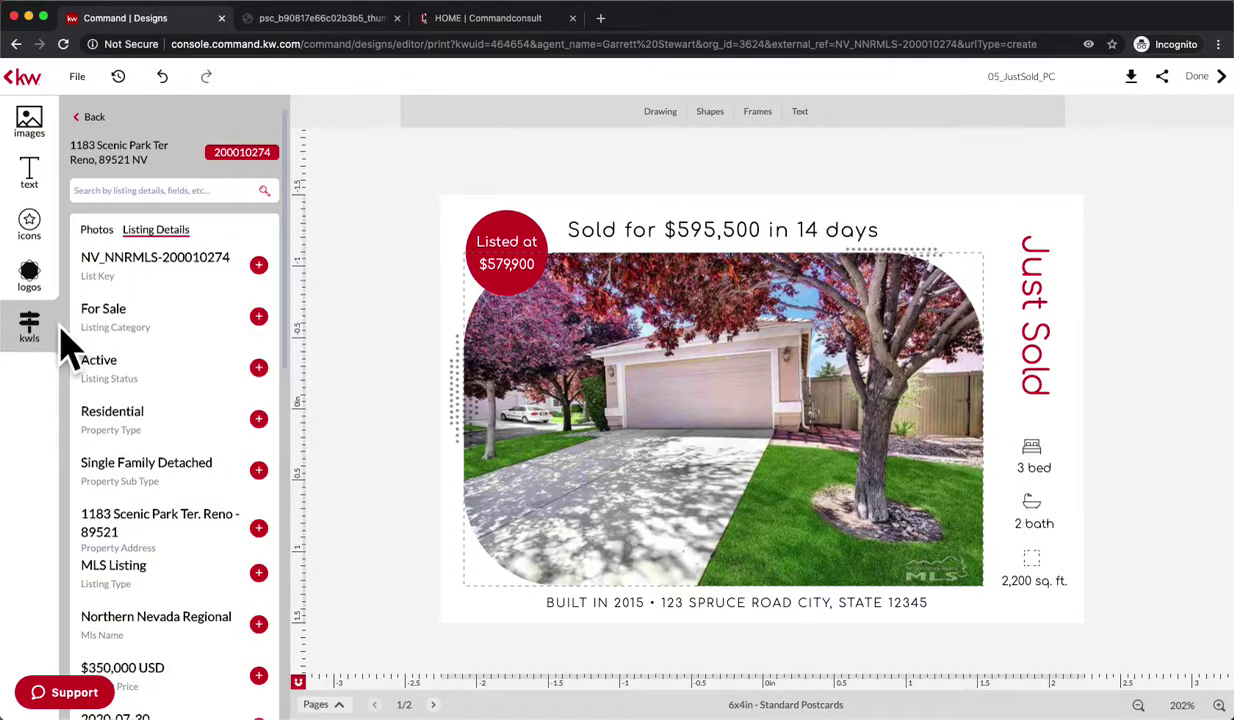
pyautogui.moveTo(92, 314); pyautogui.dragTo(74, 344)
pyautogui.scroll(-1, 185, 368)
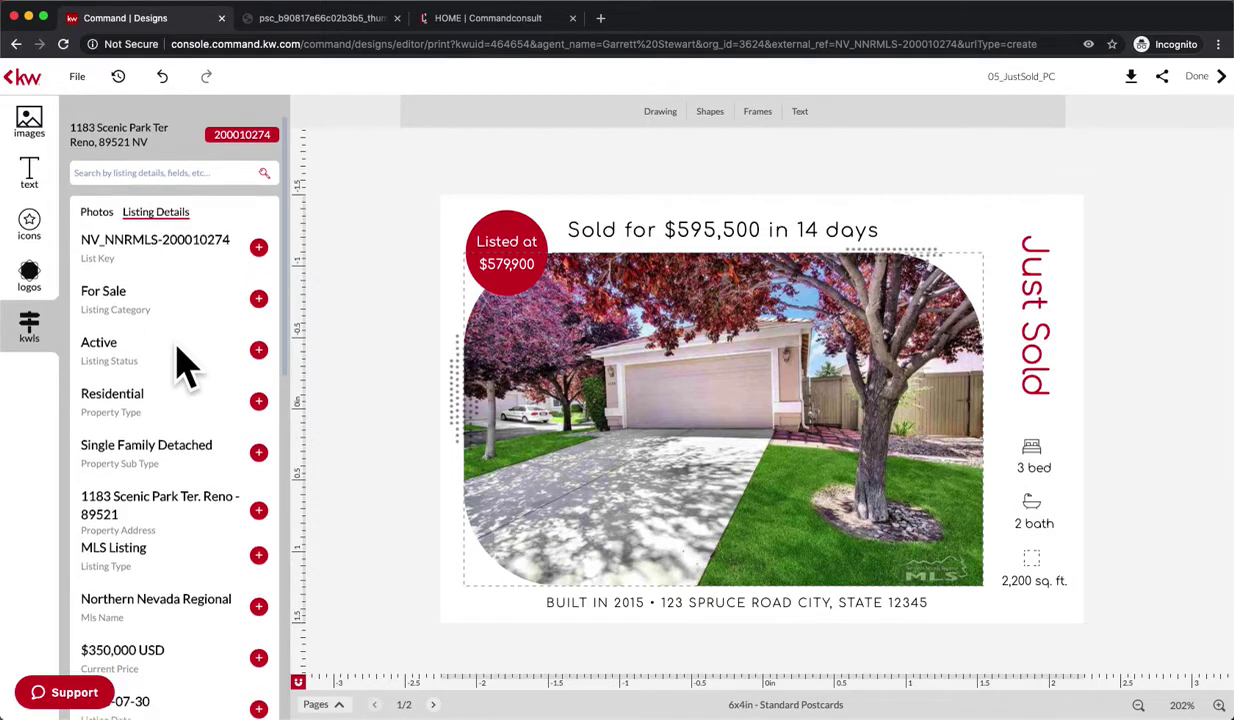
pyautogui.scroll(-1, 180, 365)
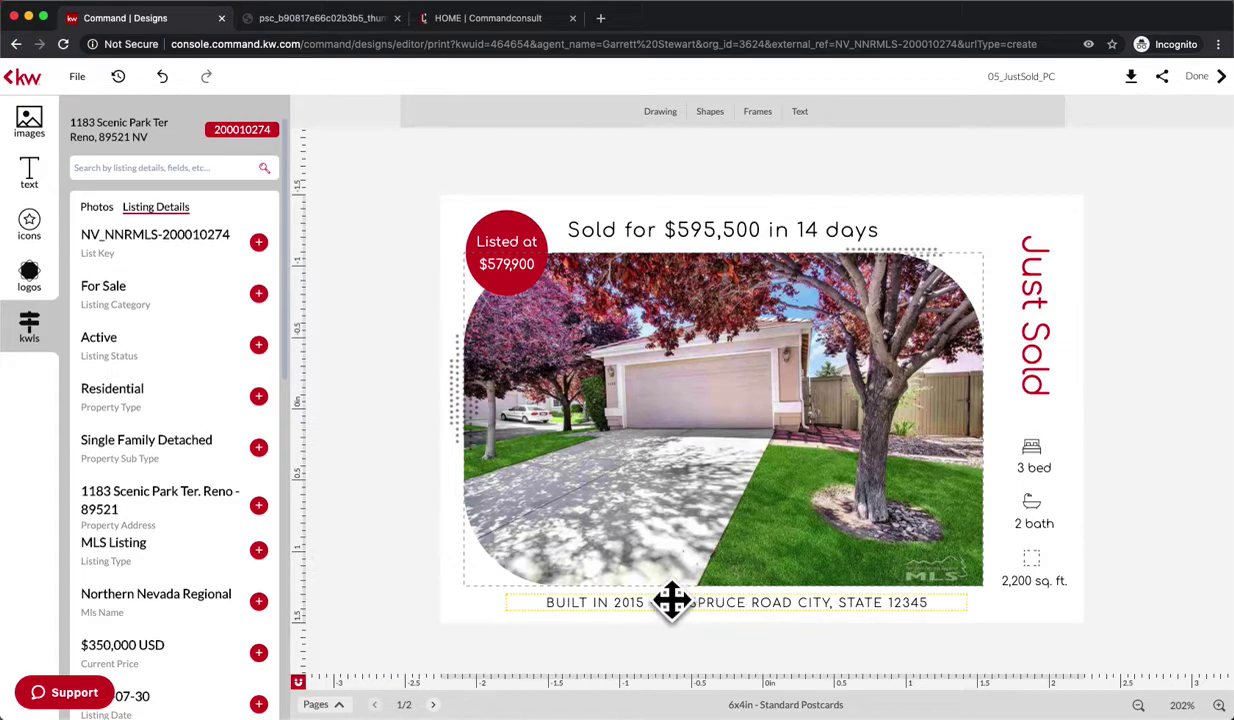
pyautogui.click(490, 264)
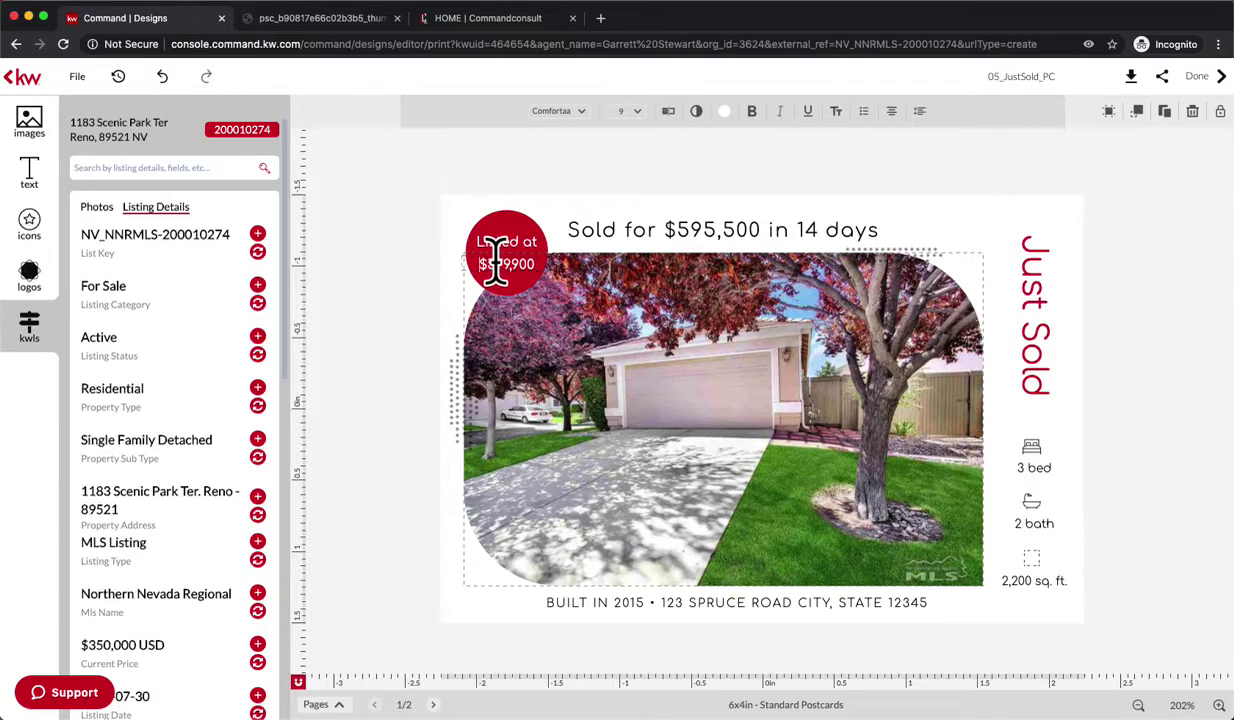
pyautogui.moveTo(482, 266); pyautogui.dragTo(510, 266)
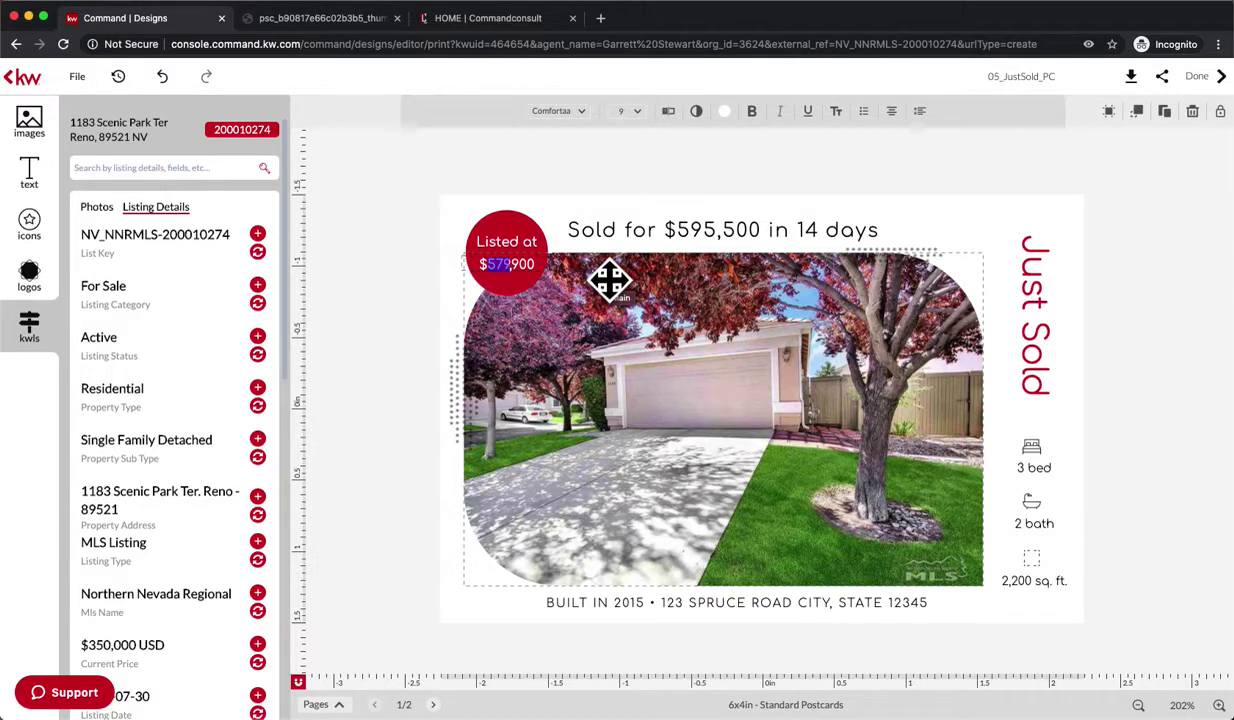
pyautogui.write('395,50')
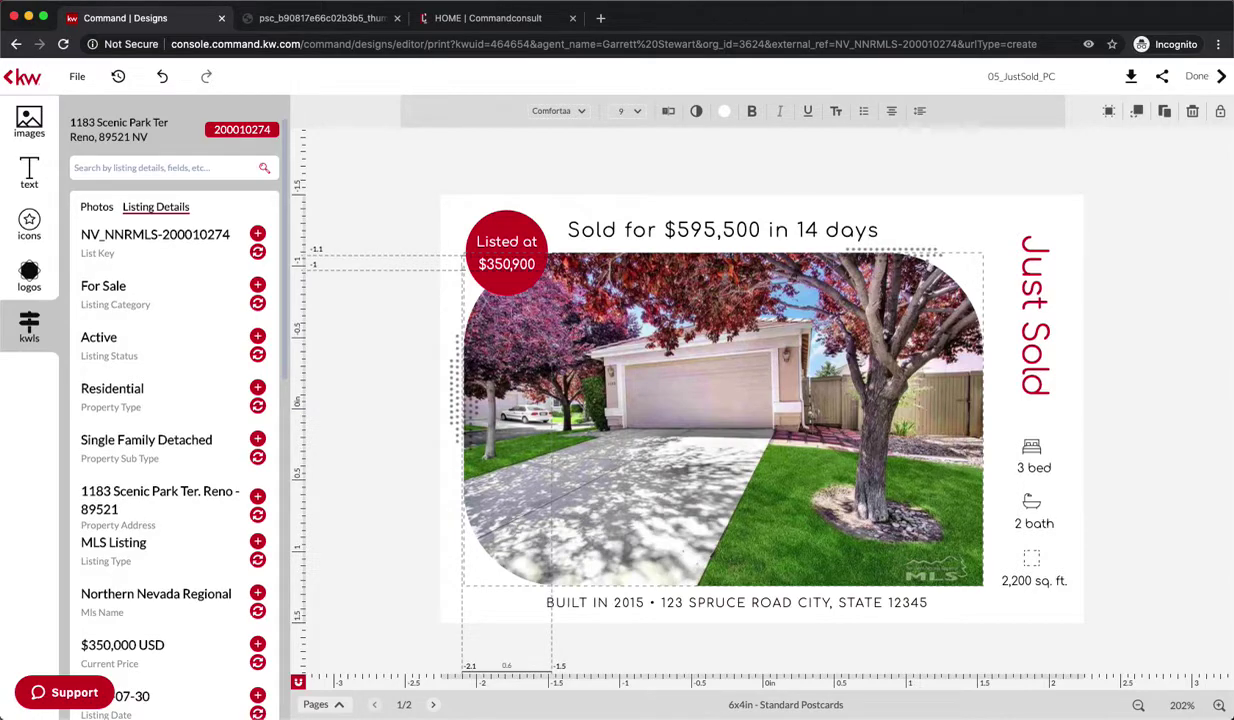
pyautogui.write('0')
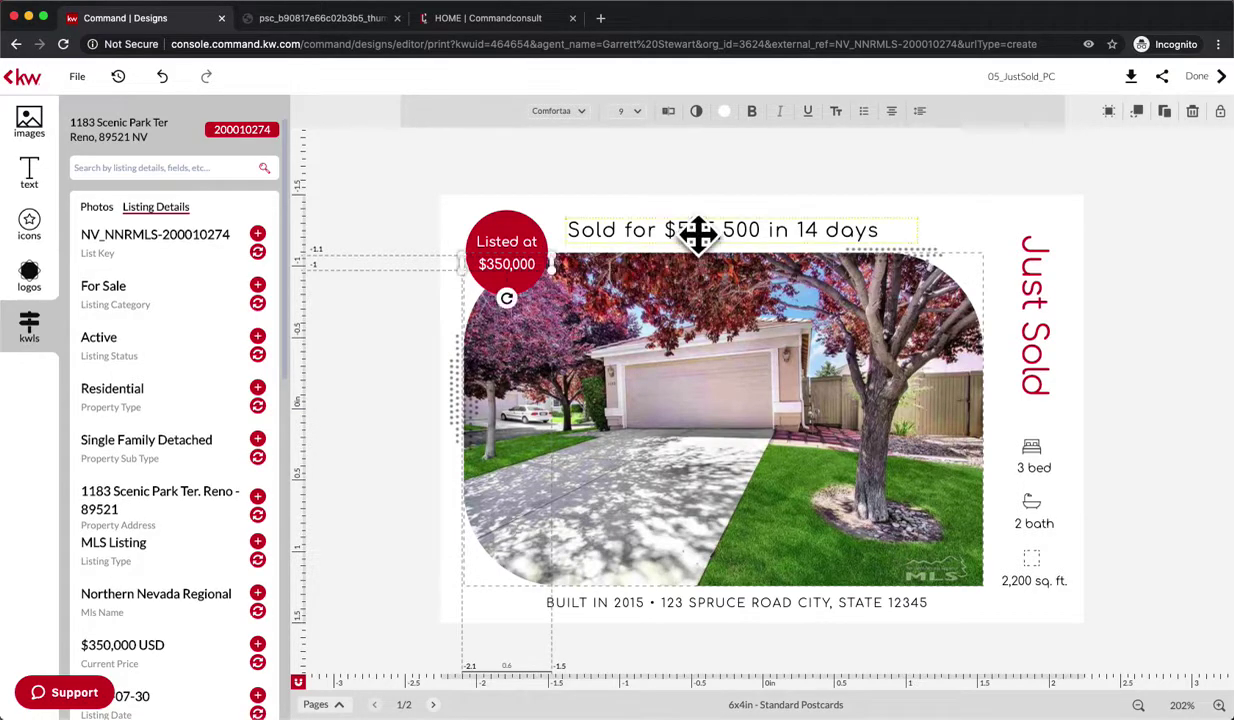
# - Change the headline to 'Sold for $354,000 in 1 day!'
pyautogui.click(678, 230)
pyautogui.moveTo(678, 230); pyautogui.dragTo(726, 230)
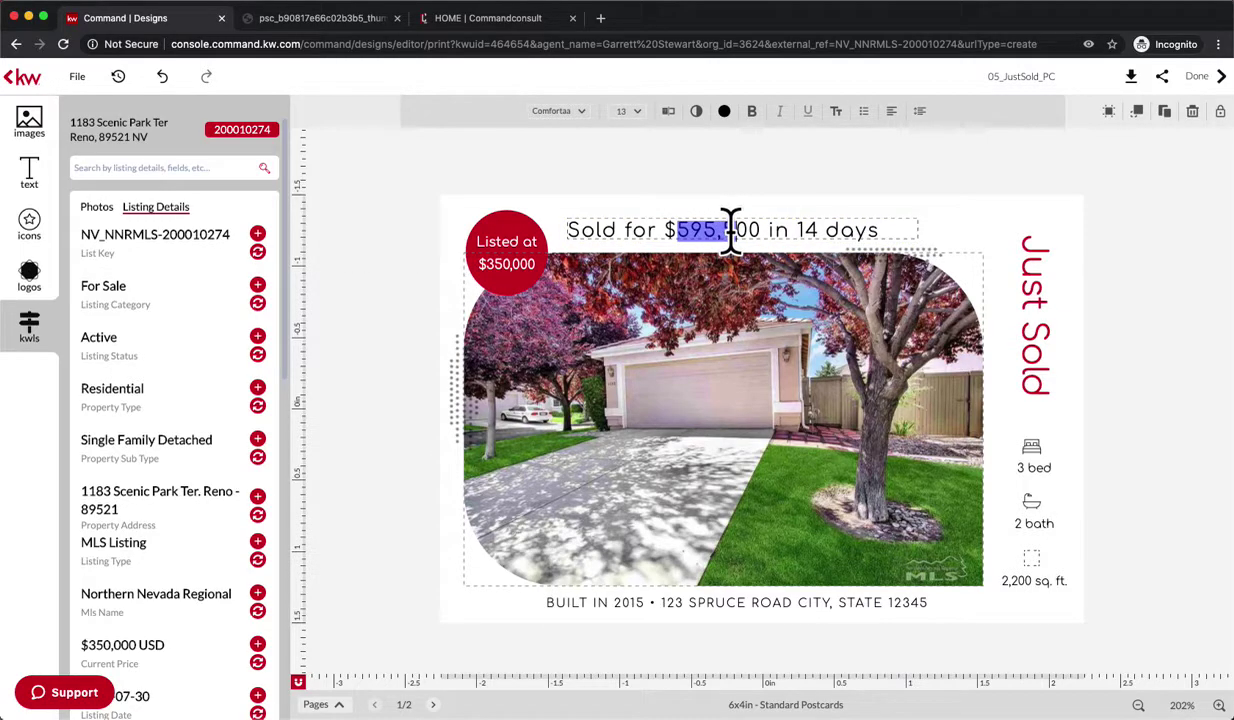
pyautogui.write('354')
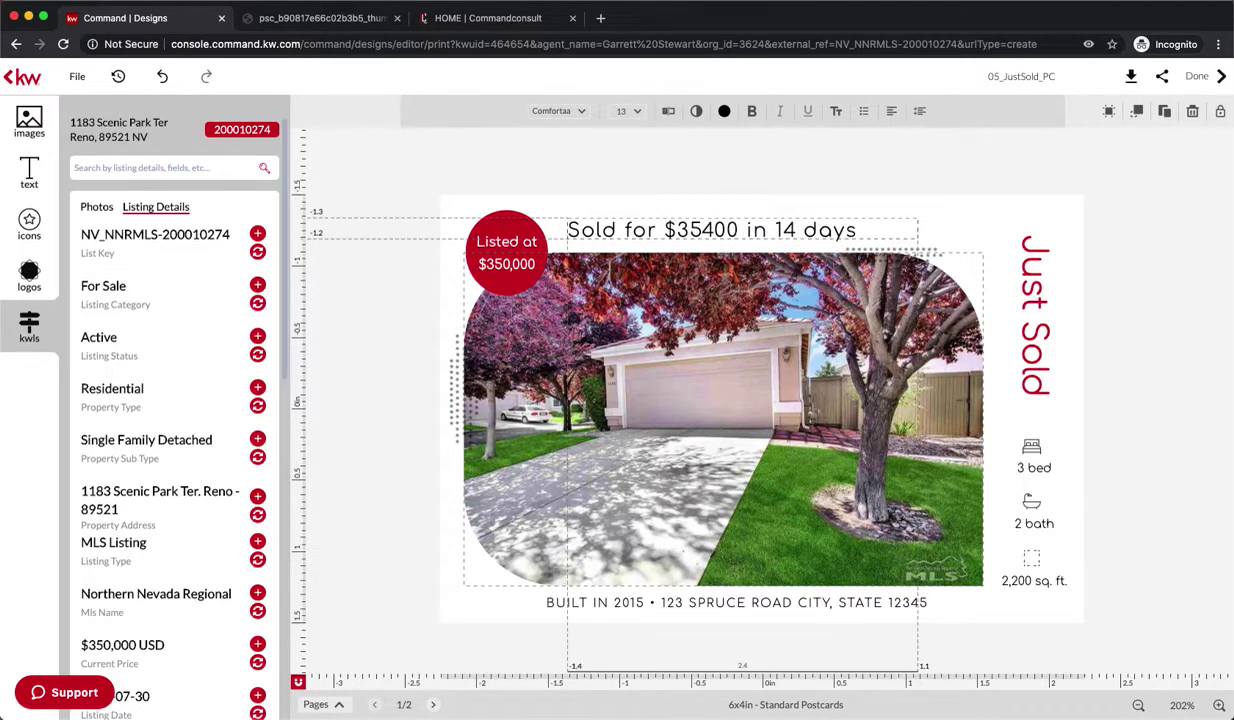
pyautogui.write(',0')
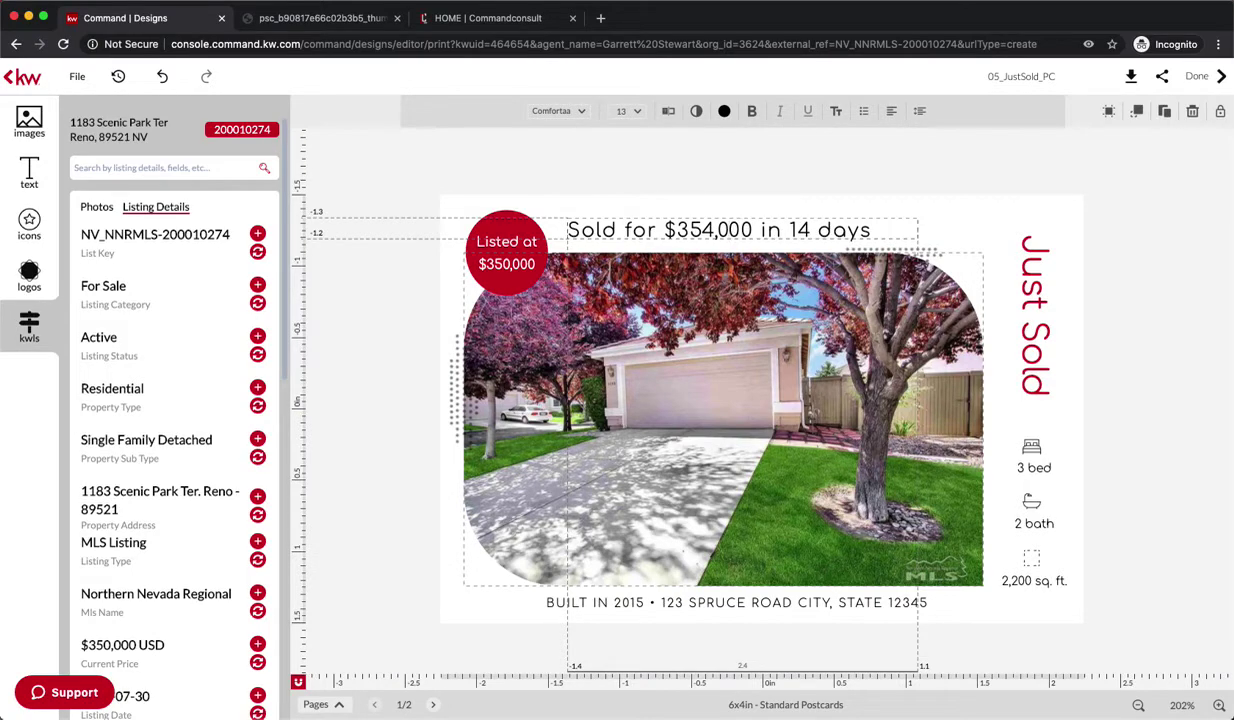
pyautogui.click(810, 225)
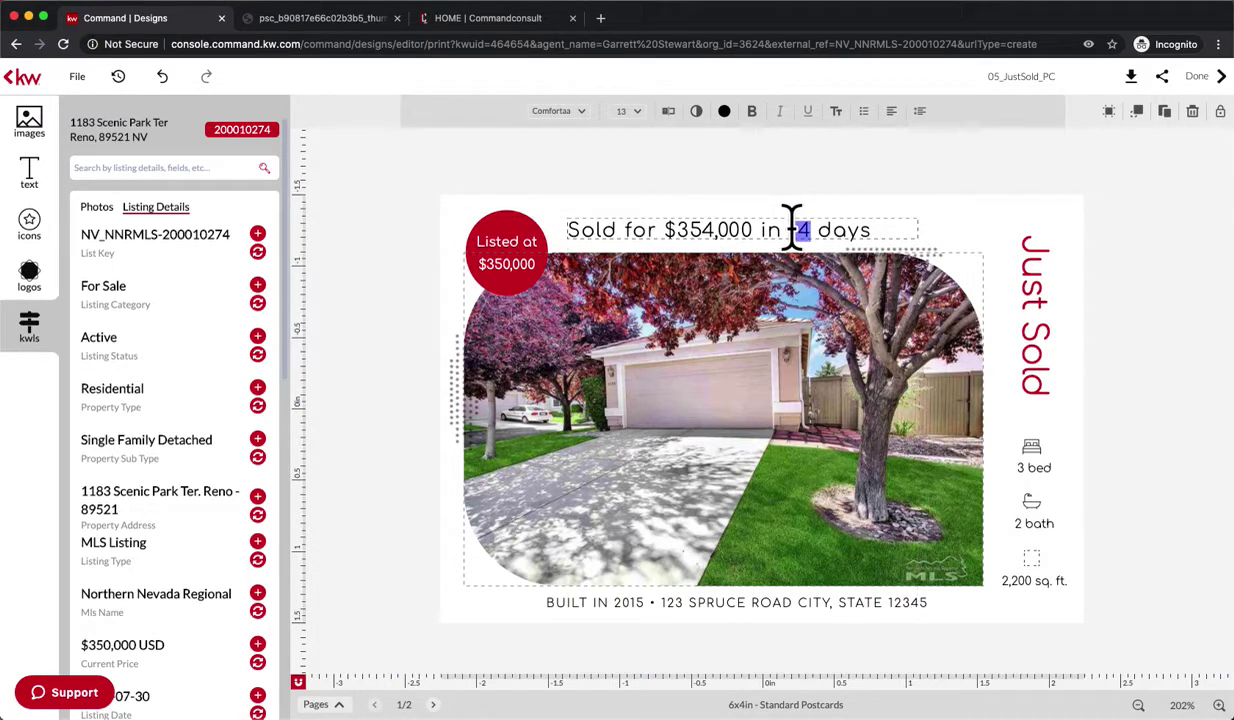
pyautogui.press('BackSpace')
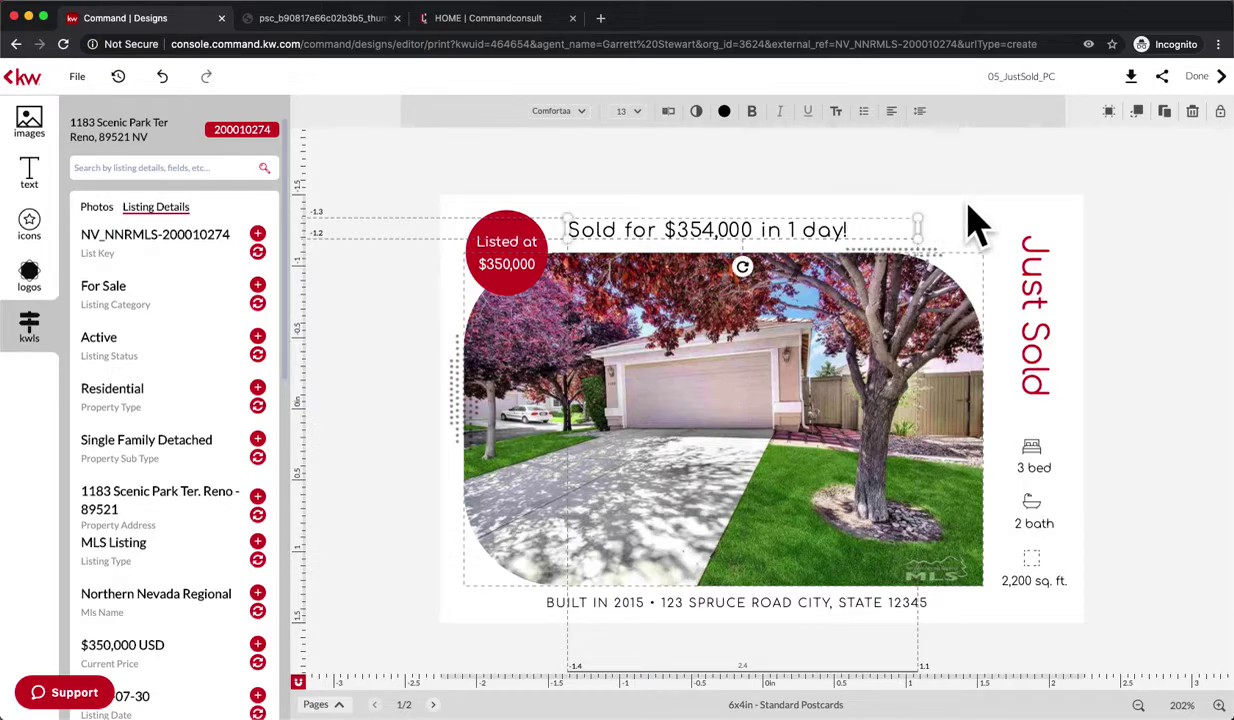
# - Change the square footage figure to 1140 sq. ft
pyautogui.click(1018, 470)
pyautogui.doubleClick(1038, 467)
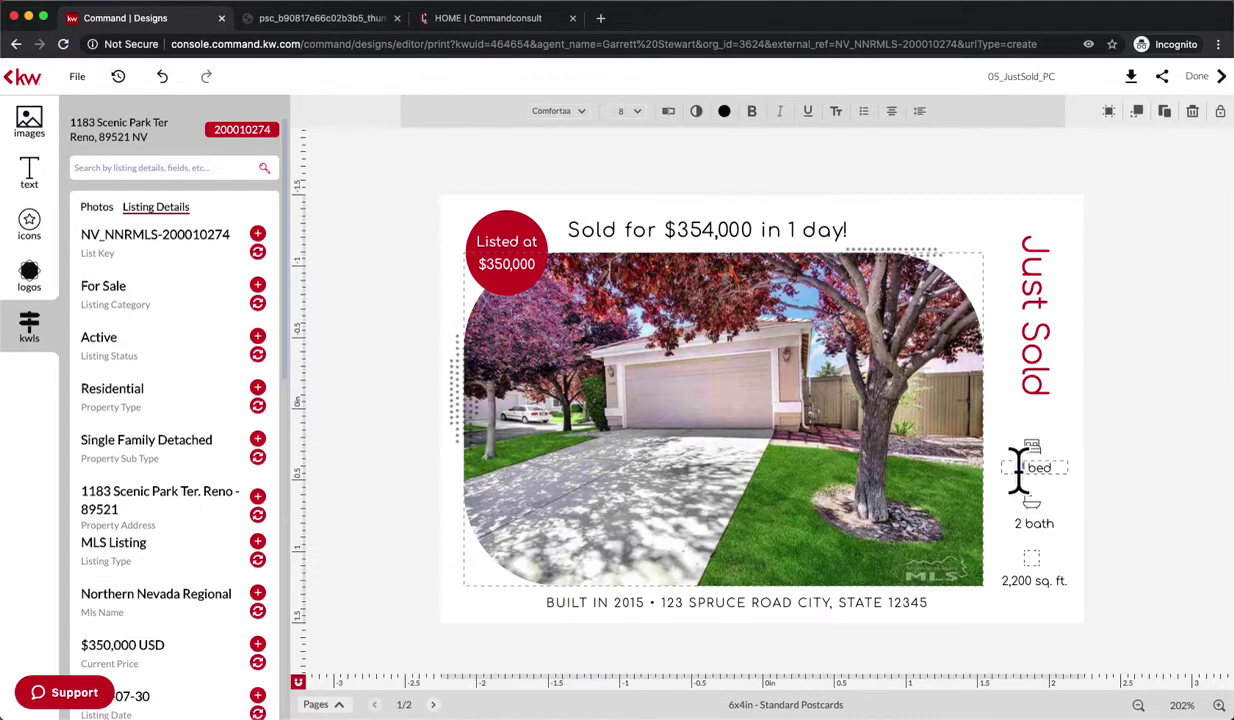
pyautogui.press('Escape')
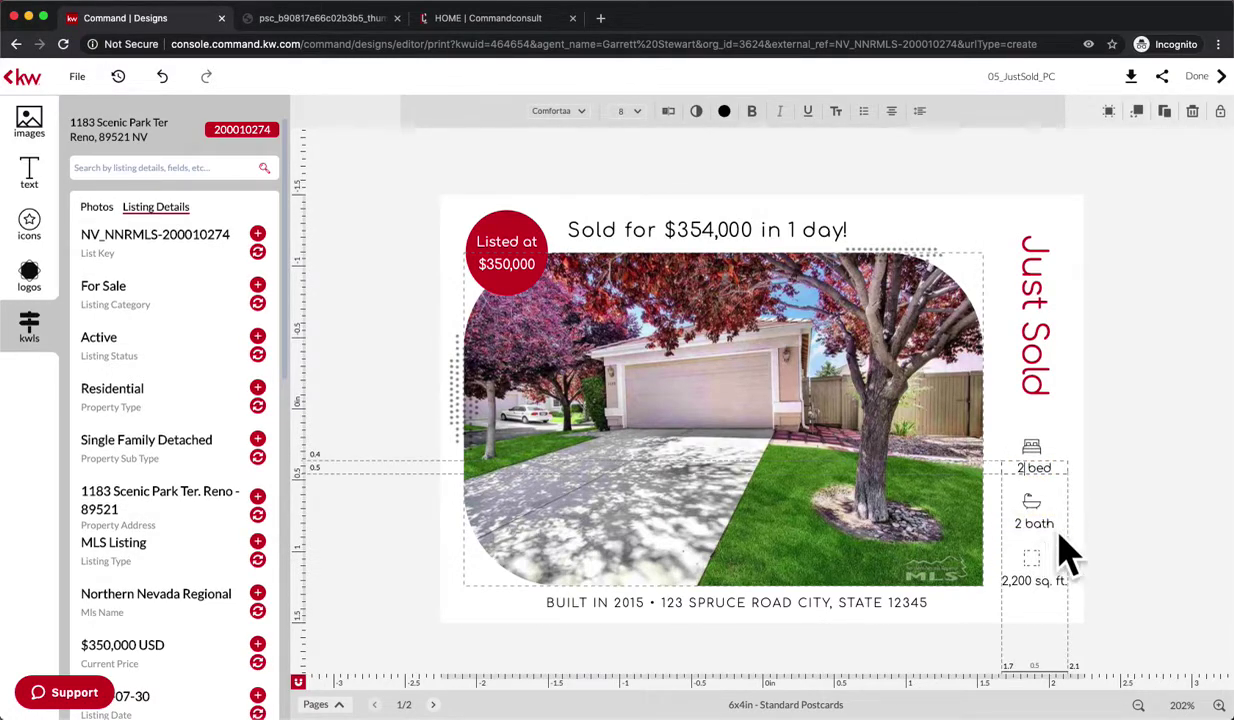
pyautogui.scroll(-6, 171, 606)
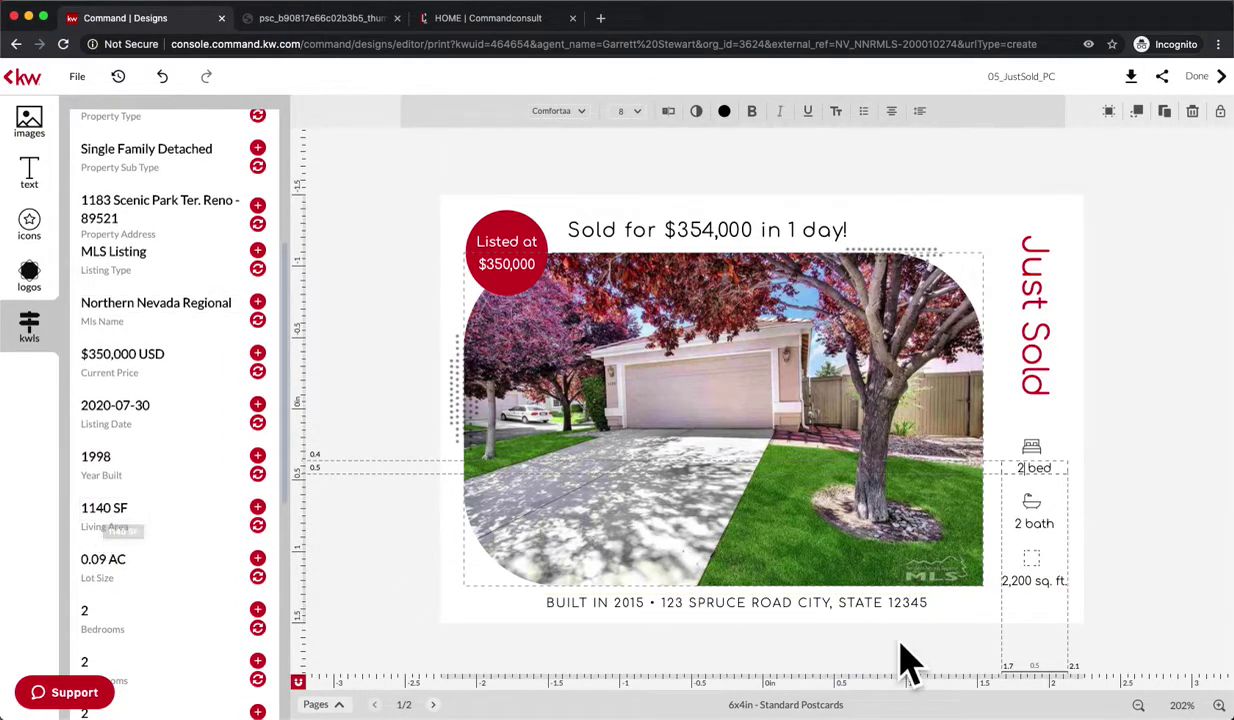
pyautogui.click(1013, 581)
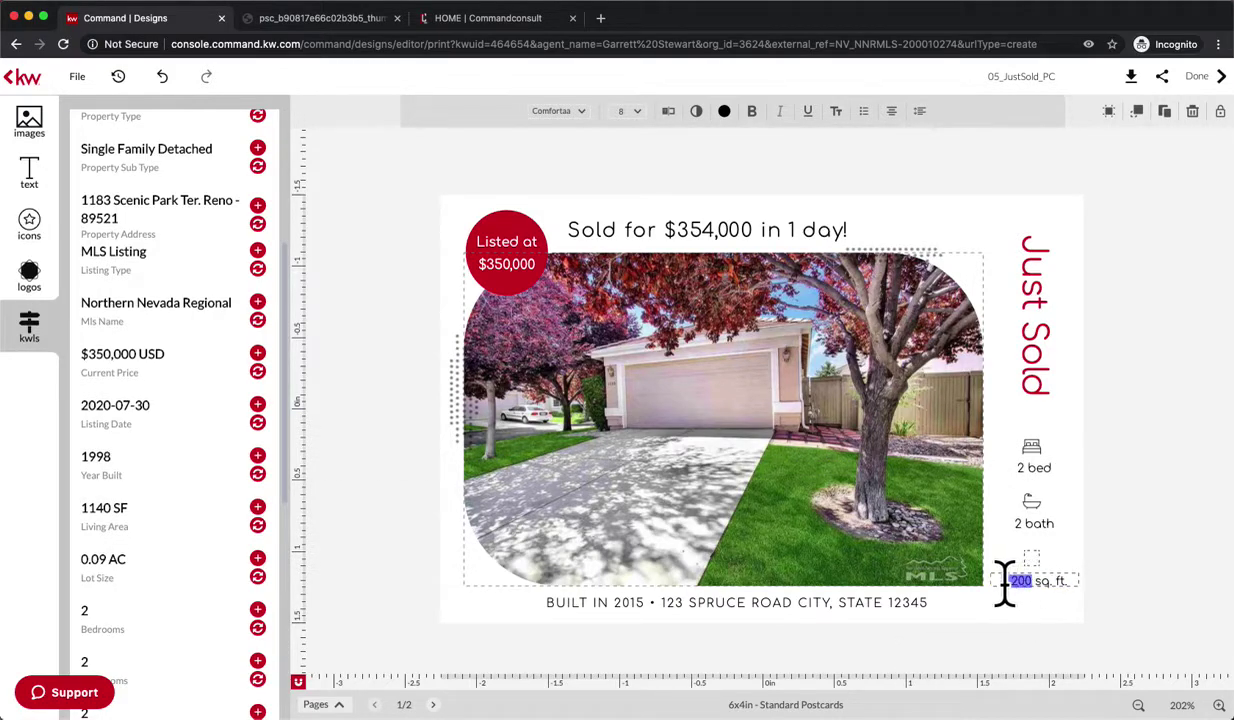
pyautogui.write('114')
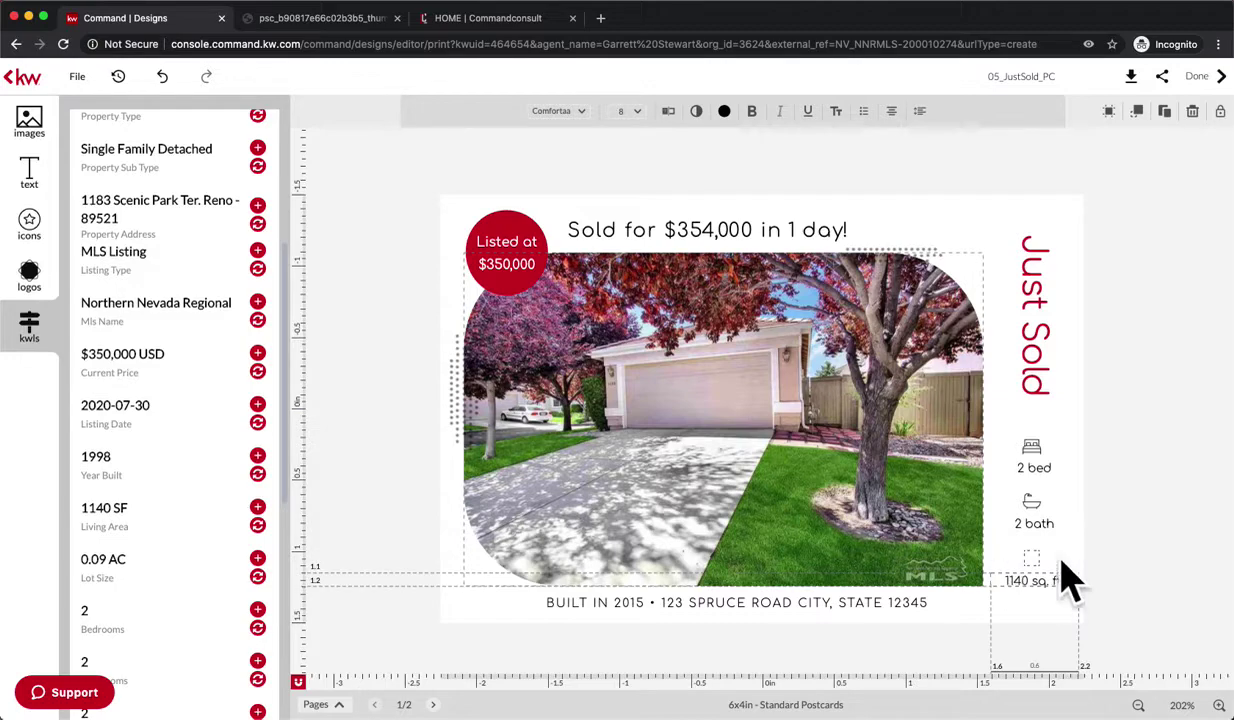
pyautogui.click(1074, 551)
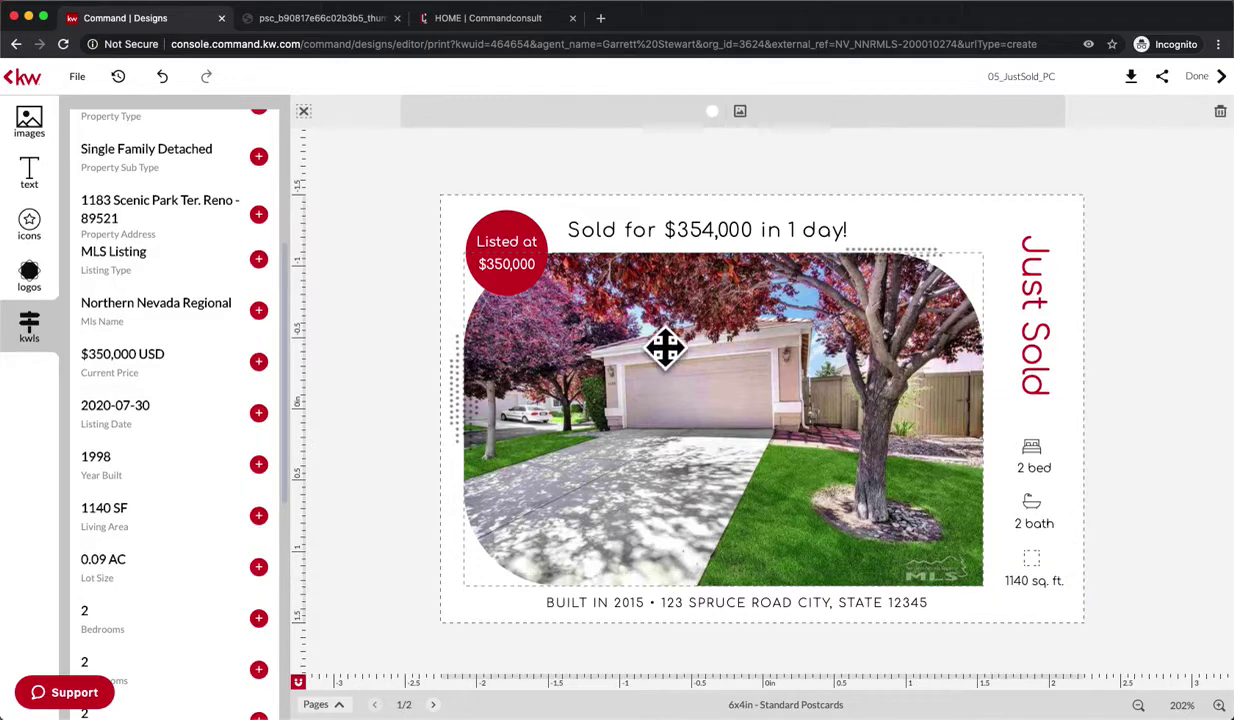
# - Remove the 'BUILT IN' year wording from the bottom line
pyautogui.click(700, 601)
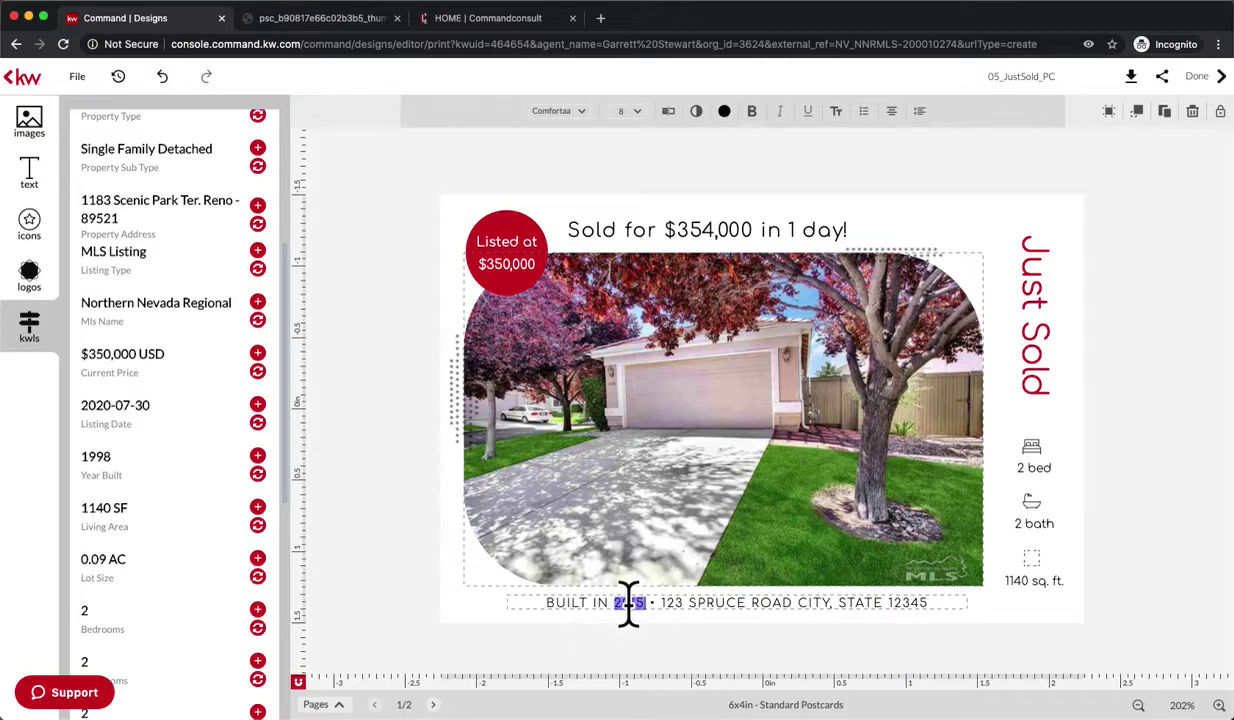
pyautogui.write('1998')
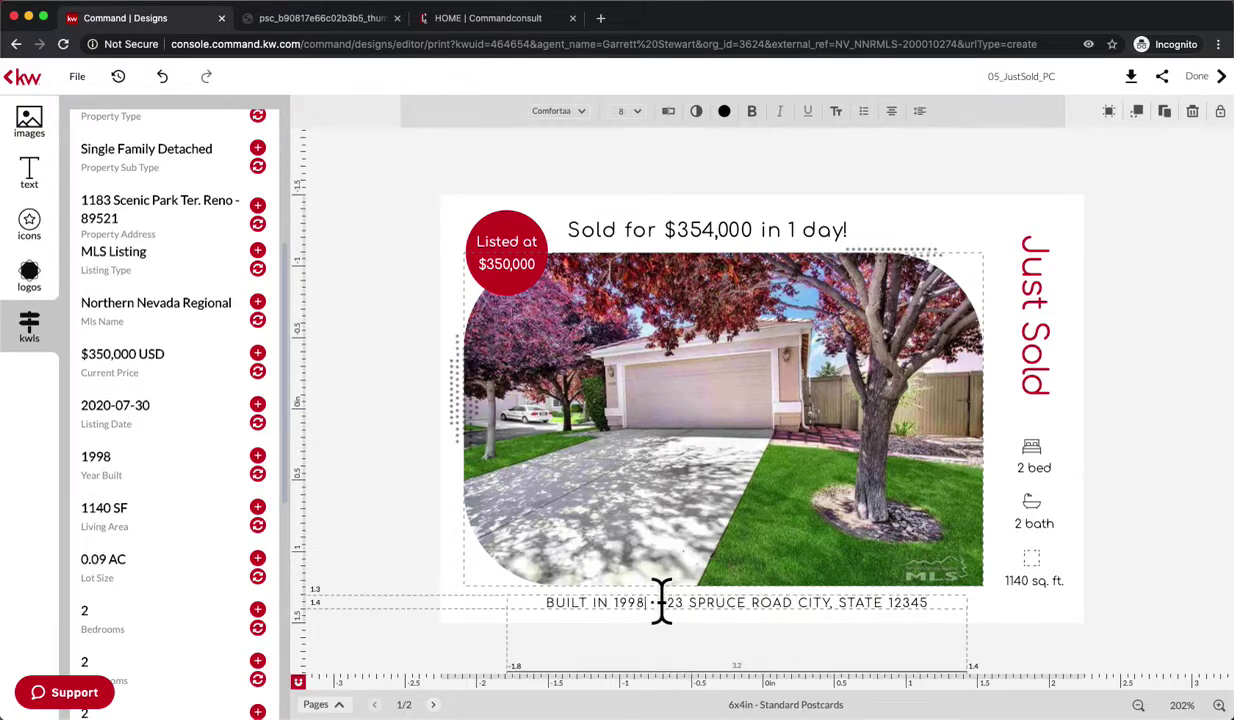
pyautogui.moveTo(661, 600); pyautogui.dragTo(515, 612)
pyautogui.press('BackSpace')
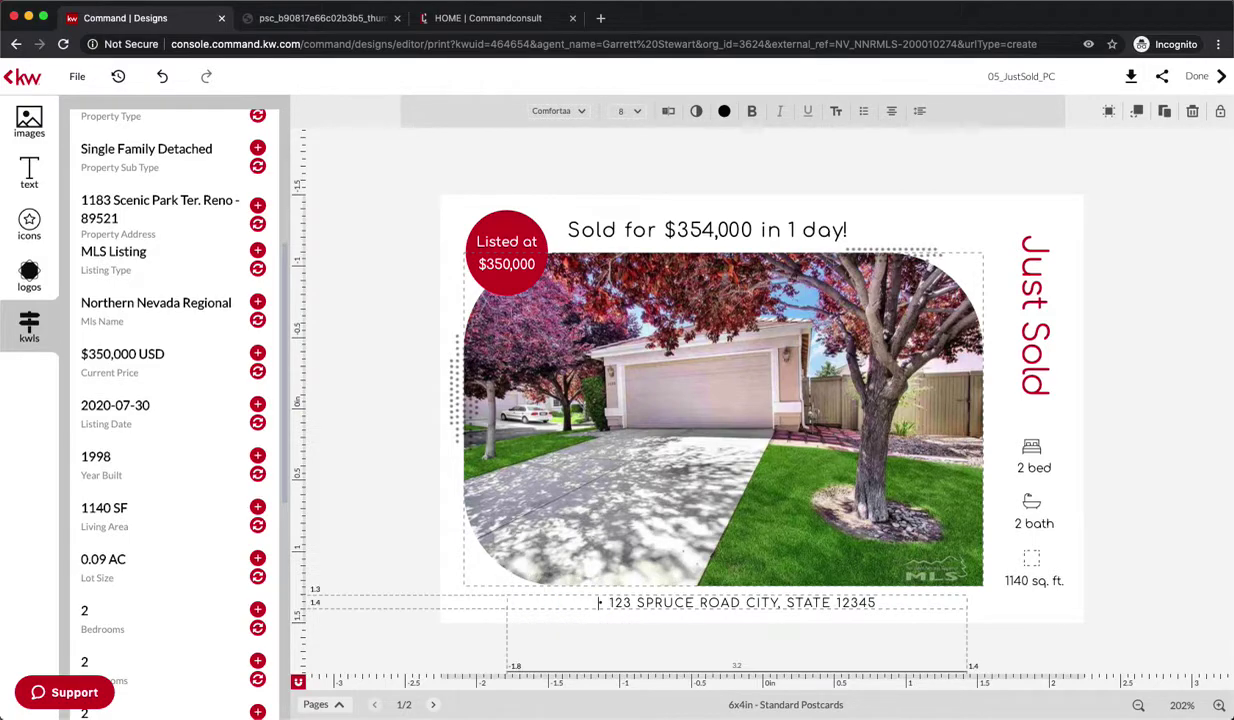
# - Replace the placeholder street with the listing's property address, adding ', NV'
pyautogui.press('BackSpace')
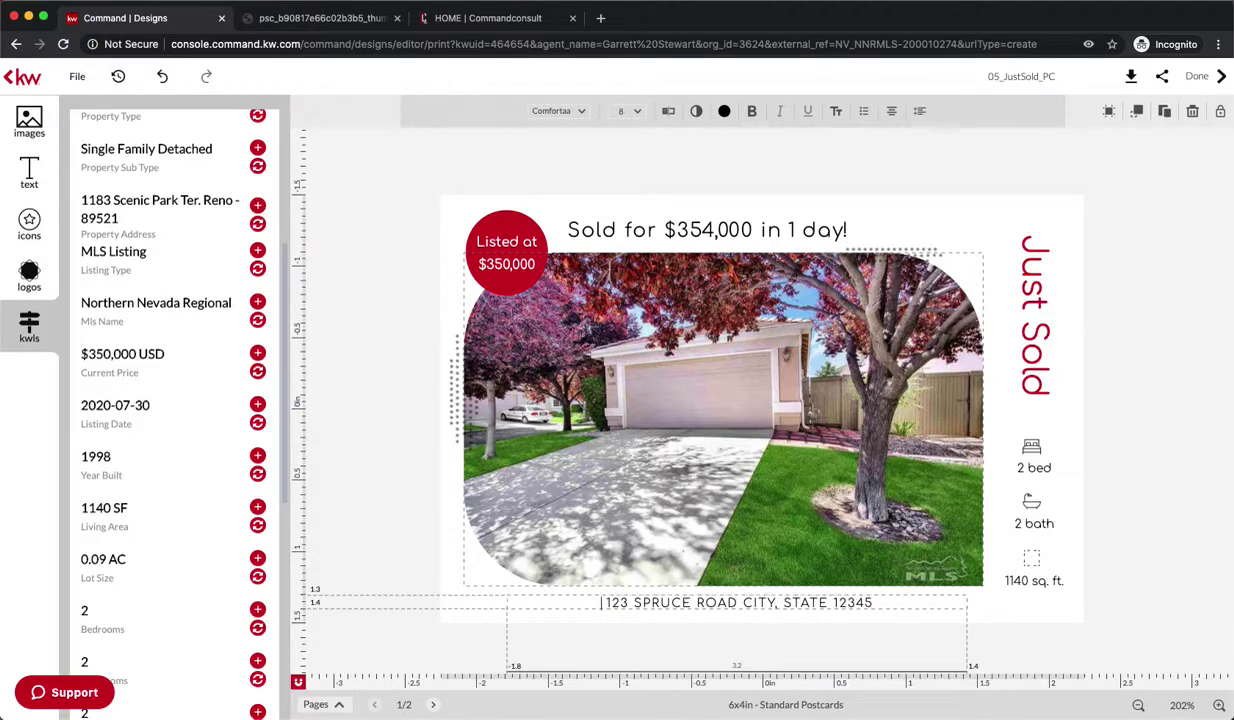
pyautogui.press('BackSpace')
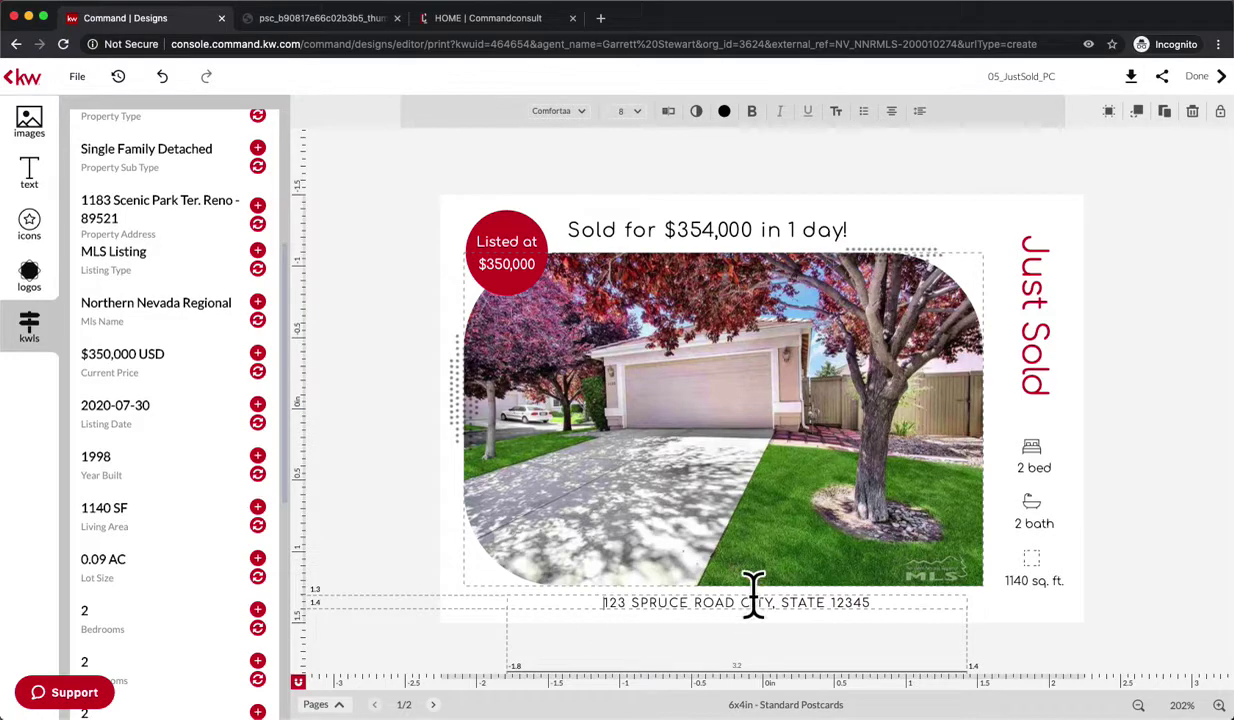
pyautogui.tripleClick(708, 603)
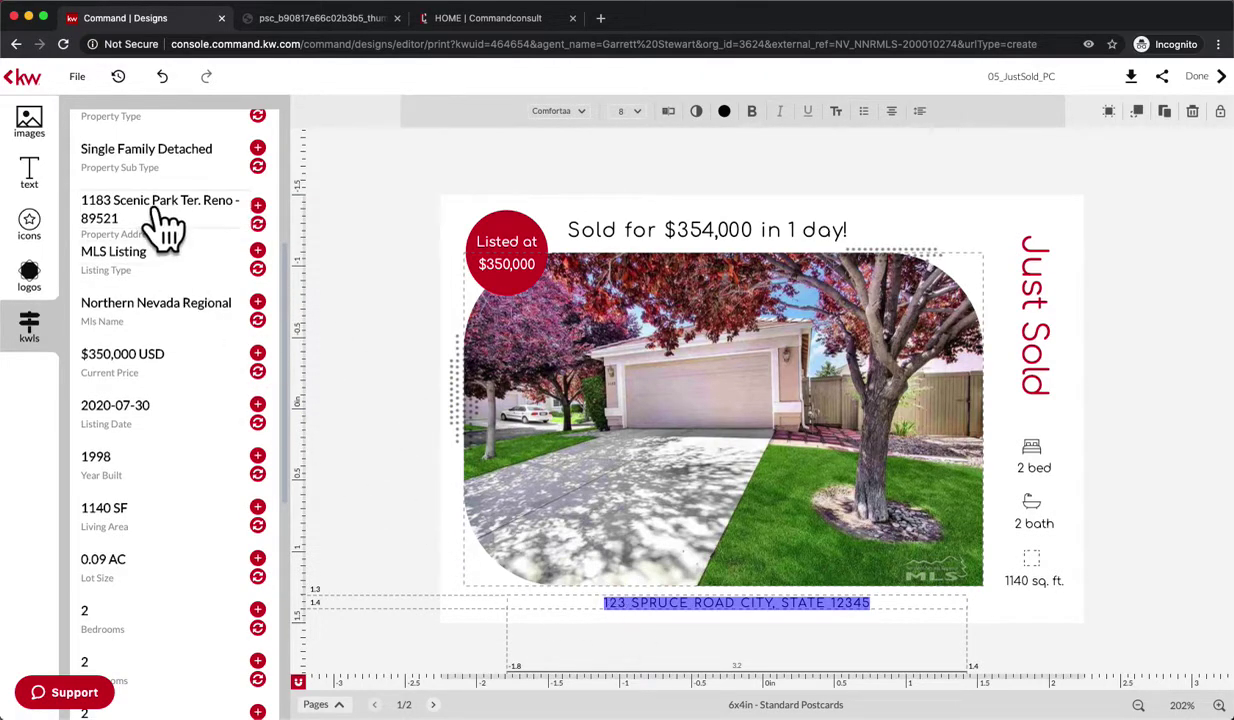
pyautogui.click(257, 223)
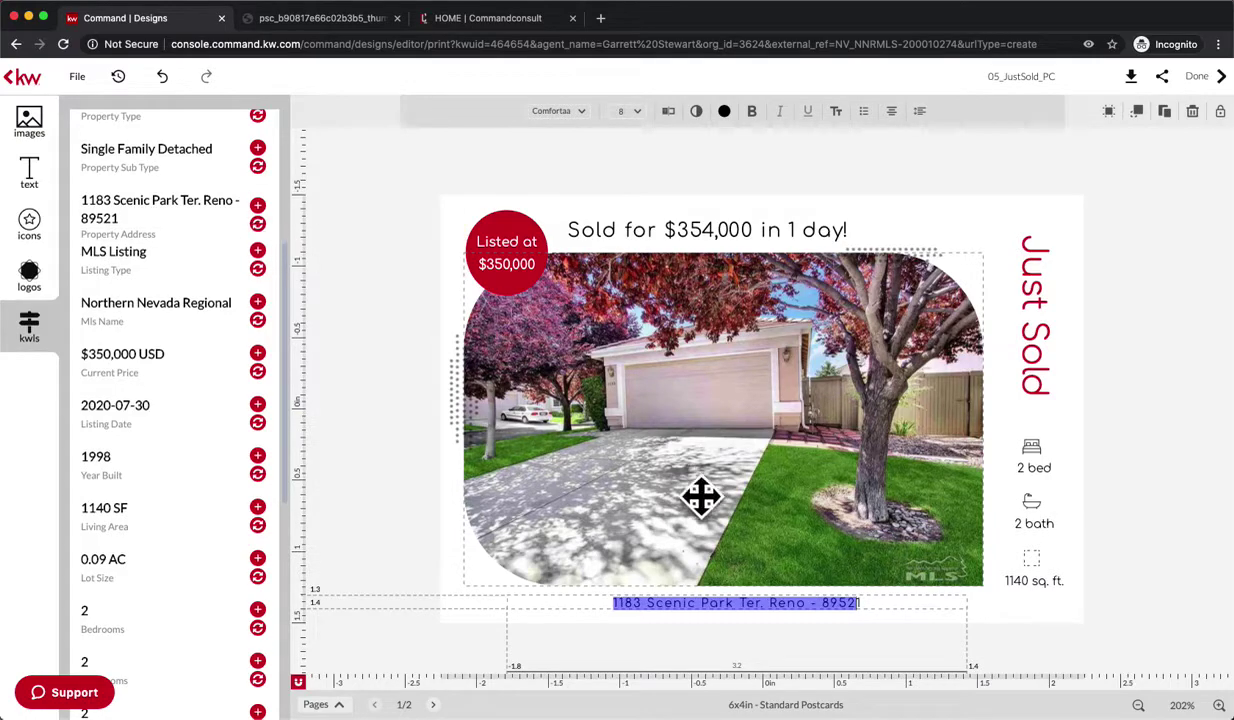
pyautogui.click(817, 603)
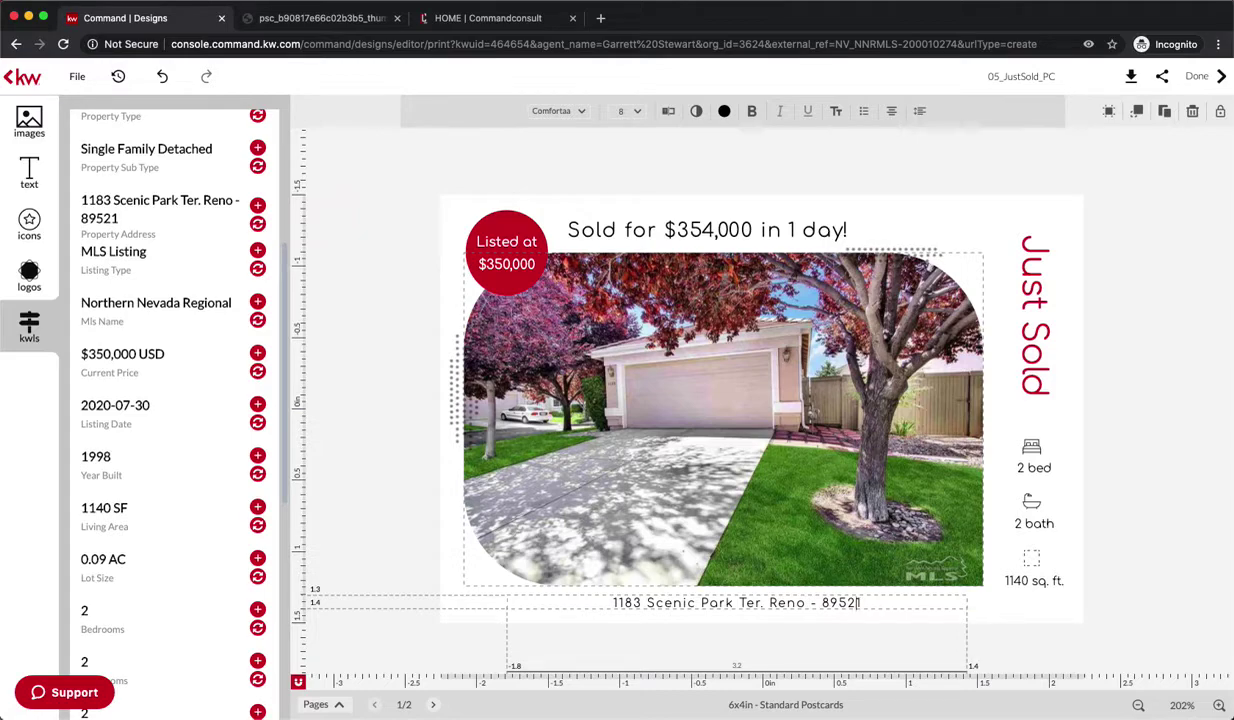
pyautogui.press('BackSpace')
pyautogui.press('BackSpace')
pyautogui.press('BackSpace')
pyautogui.write(', NV')
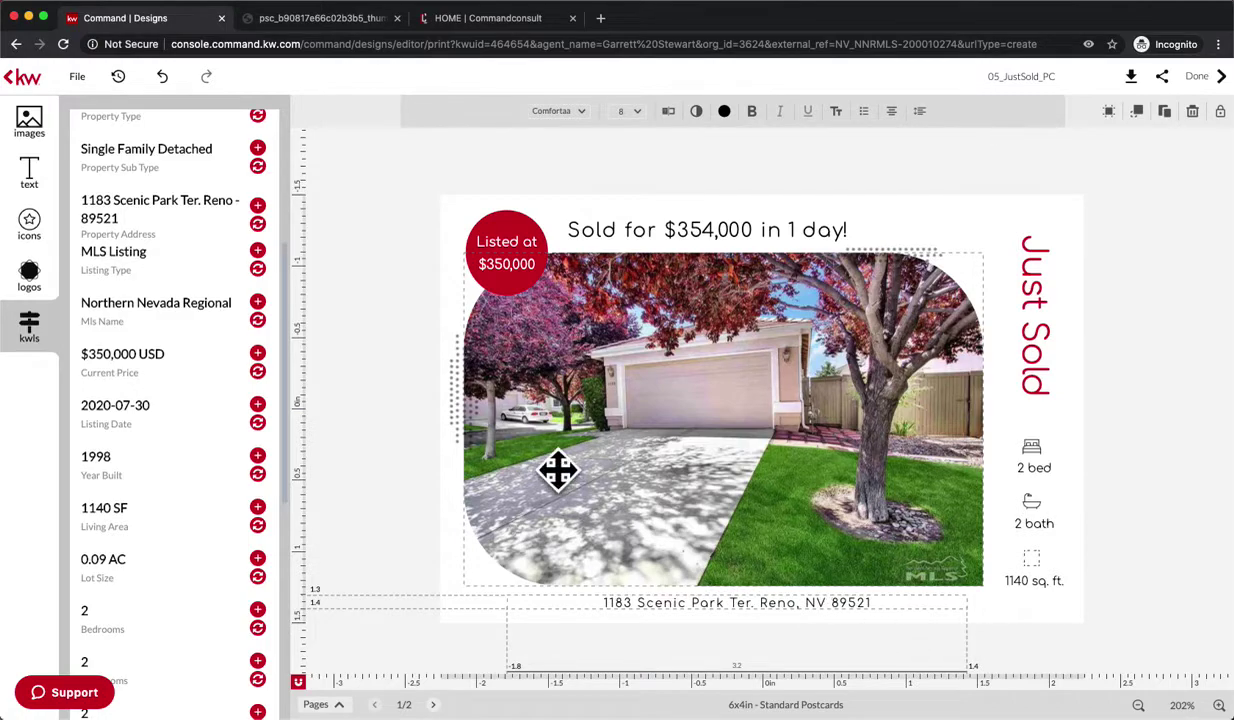
# - Widen the address text box so its text enlarges
pyautogui.click(580, 600)
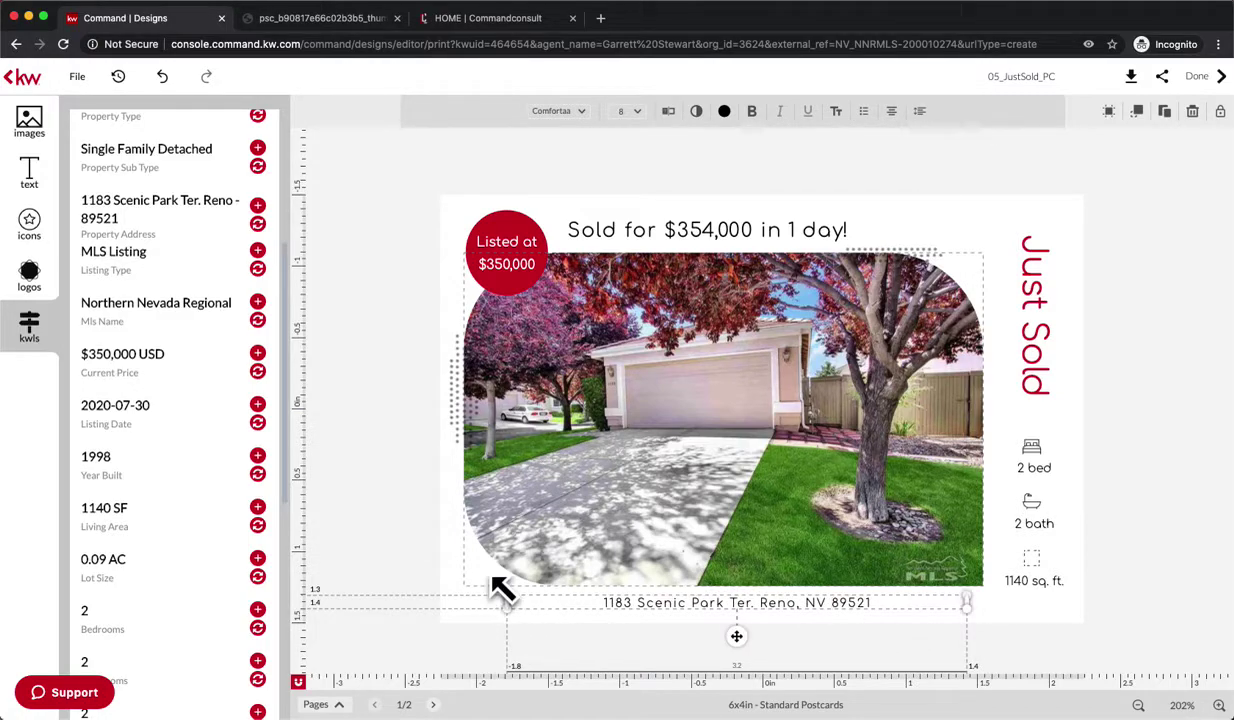
pyautogui.moveTo(491, 577); pyautogui.dragTo(457, 565)
pyautogui.click(440, 548)
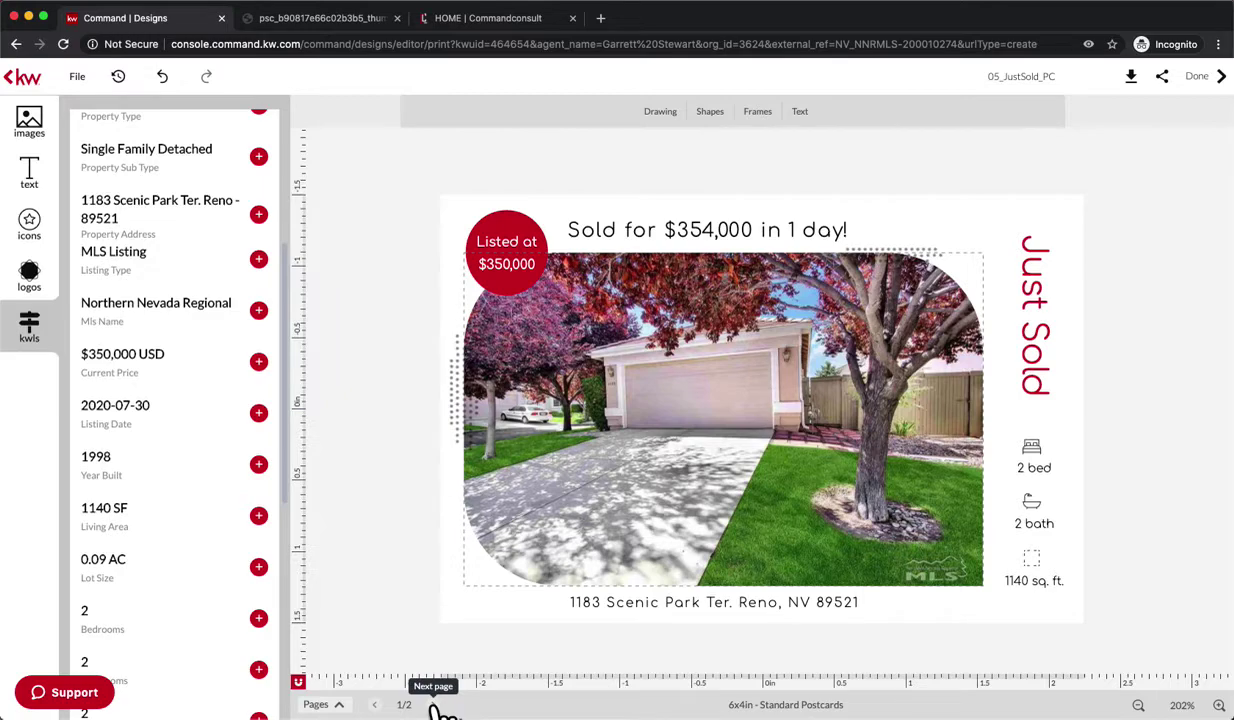
# - On the back page, replace the message with the description's last sentence
pyautogui.click(432, 704)
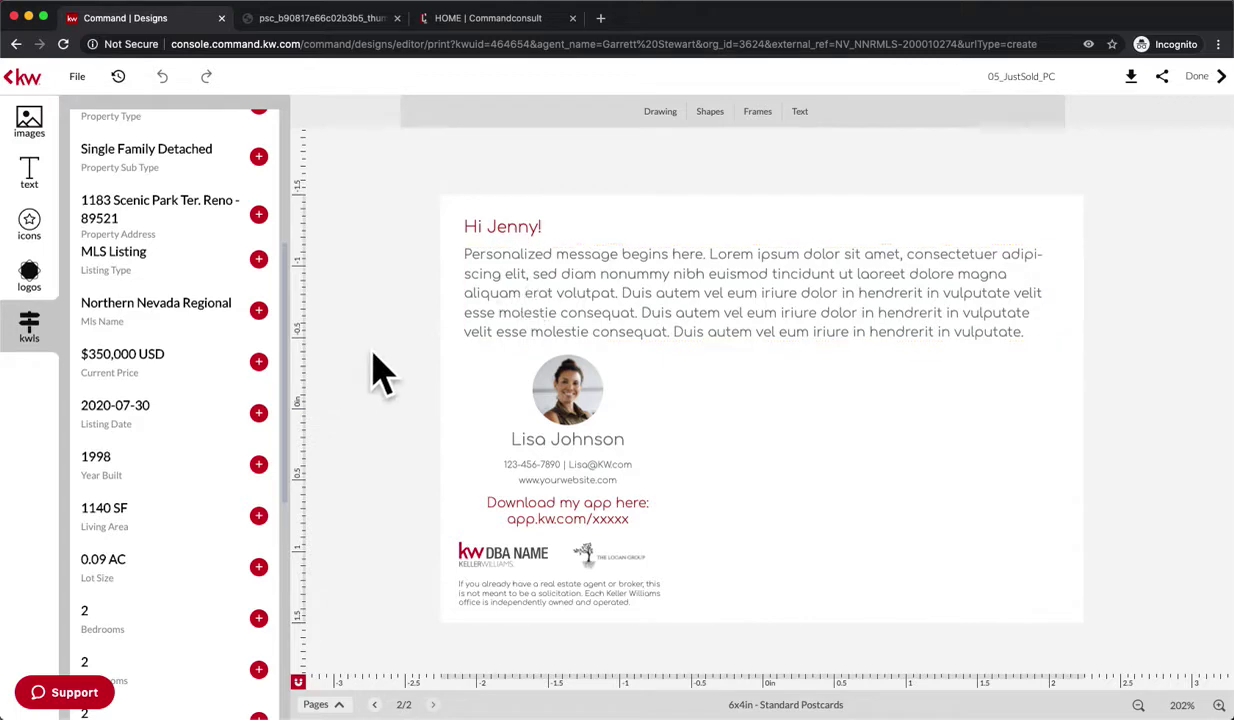
pyautogui.scroll(-5, 210, 480)
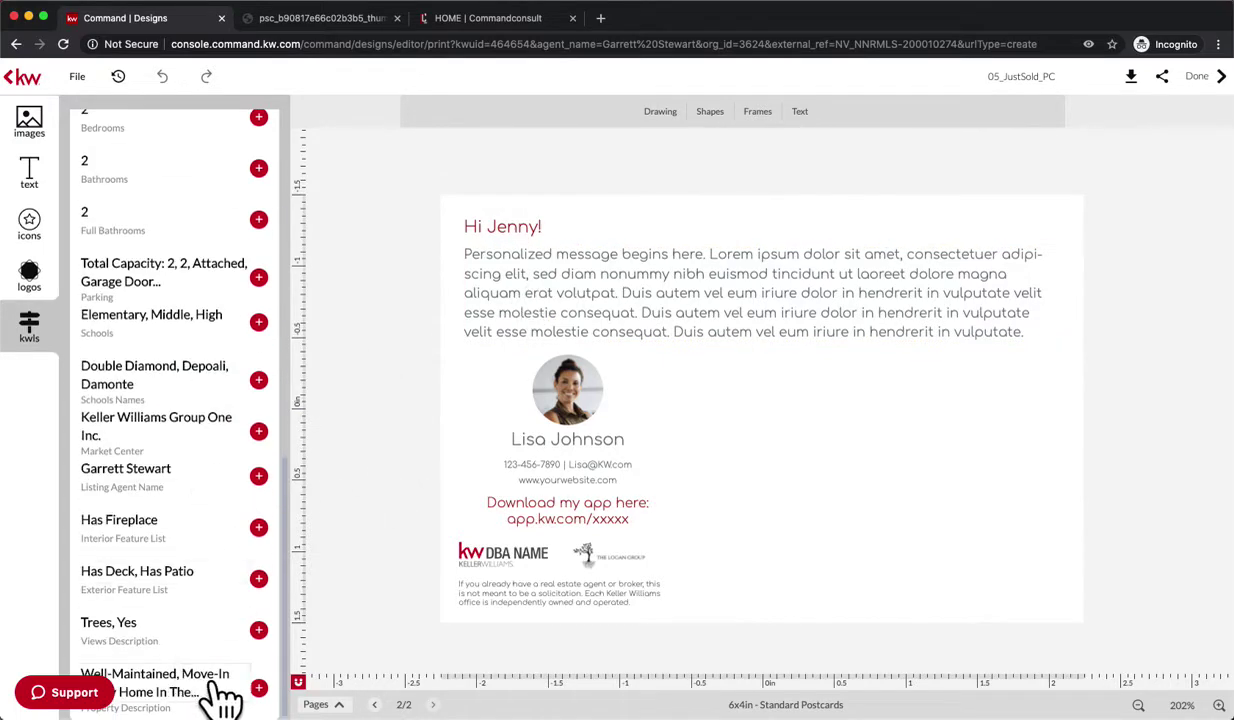
pyautogui.click(631, 325)
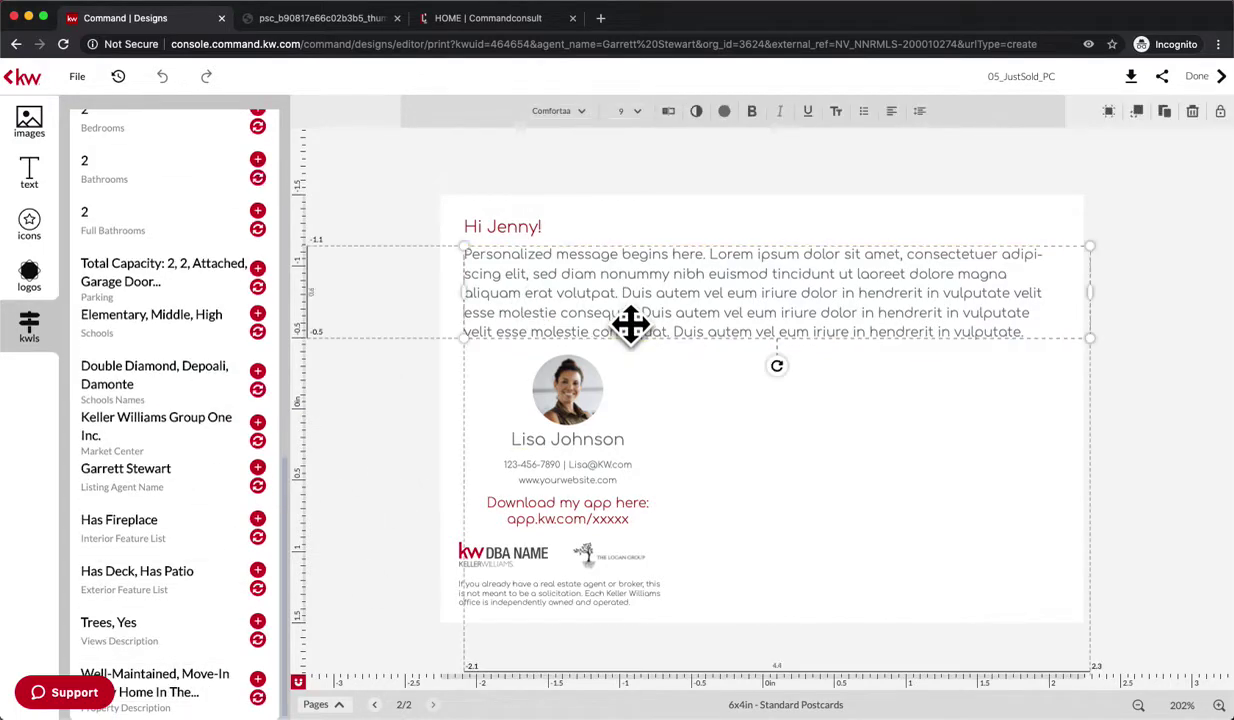
pyautogui.click(258, 696)
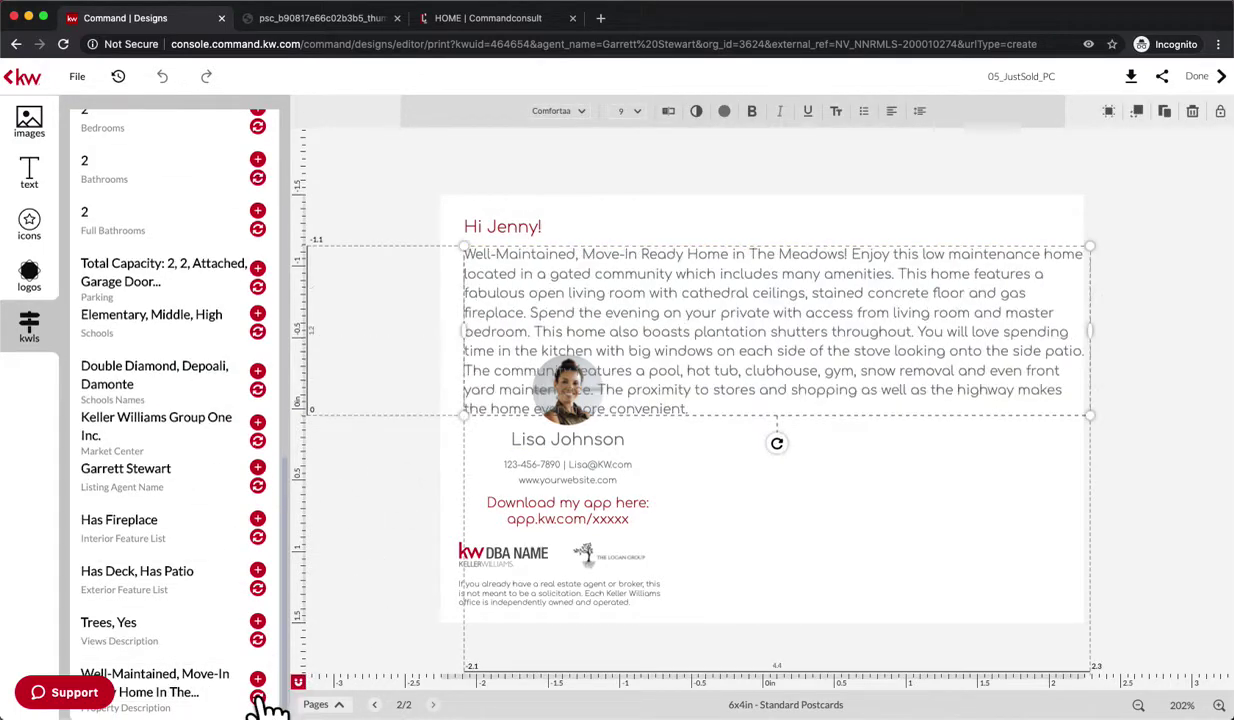
pyautogui.click(649, 380)
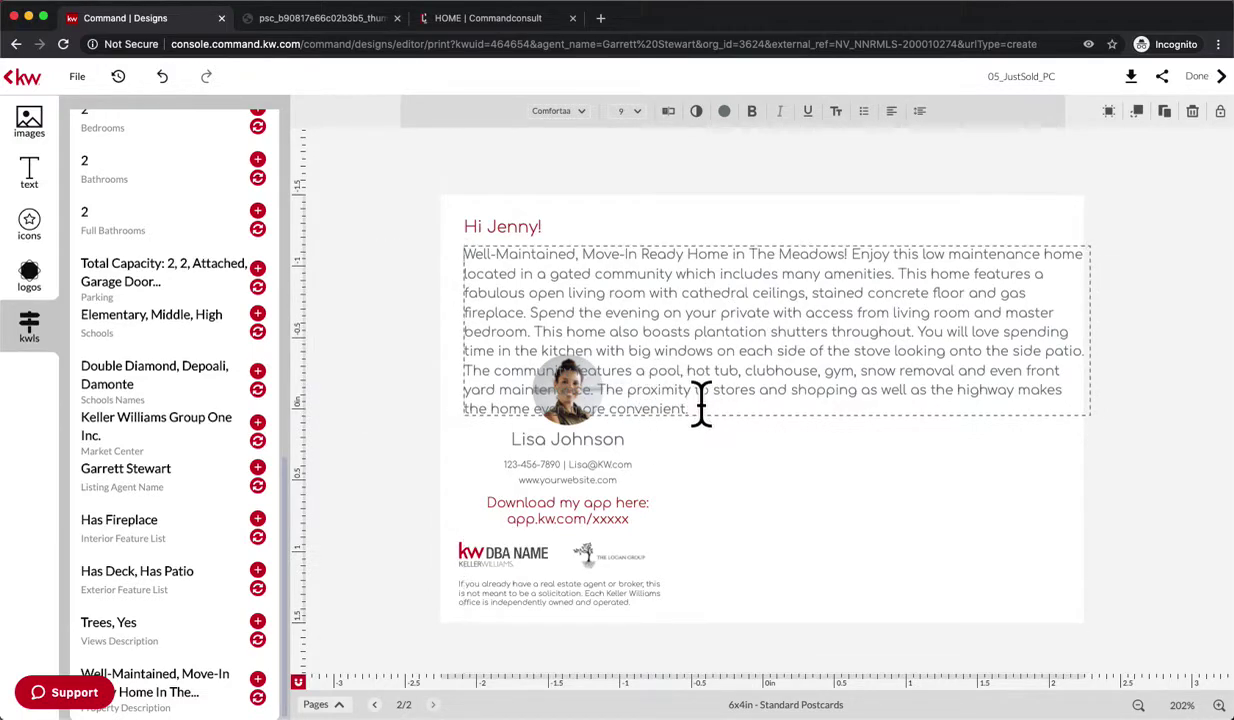
pyautogui.moveTo(463, 254); pyautogui.dragTo(736, 393)
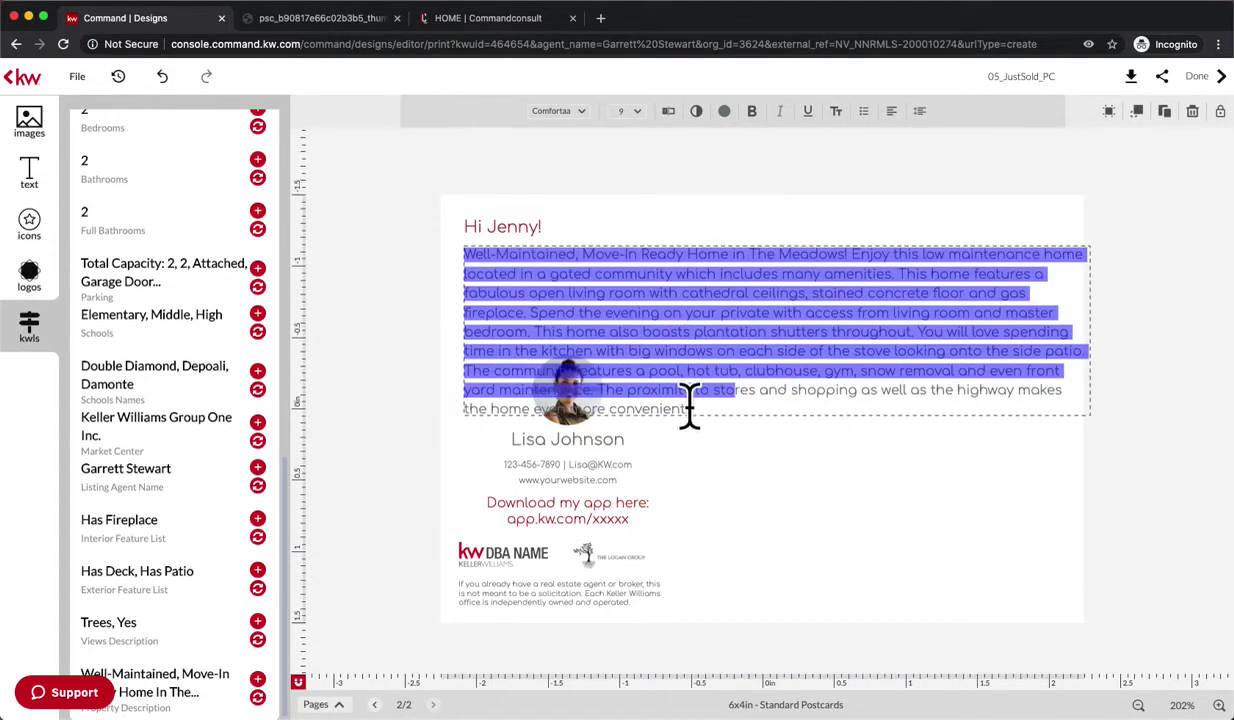
pyautogui.press('BackSpace')
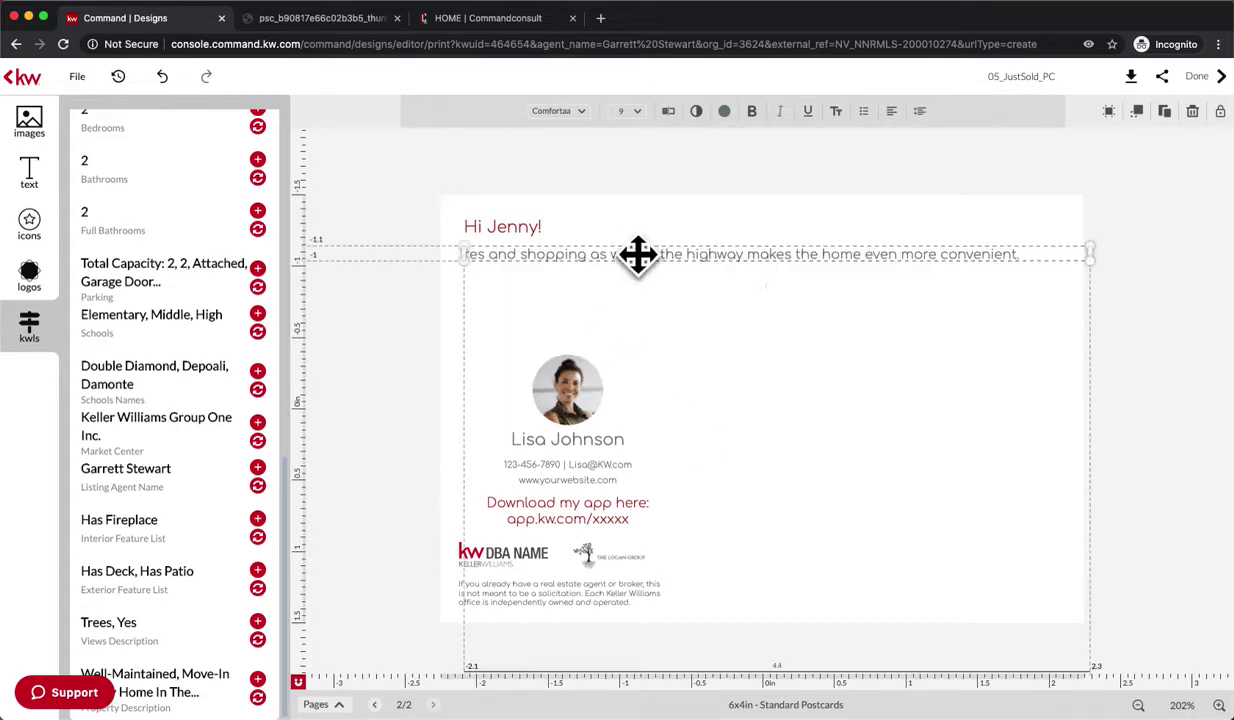
pyautogui.click(624, 246)
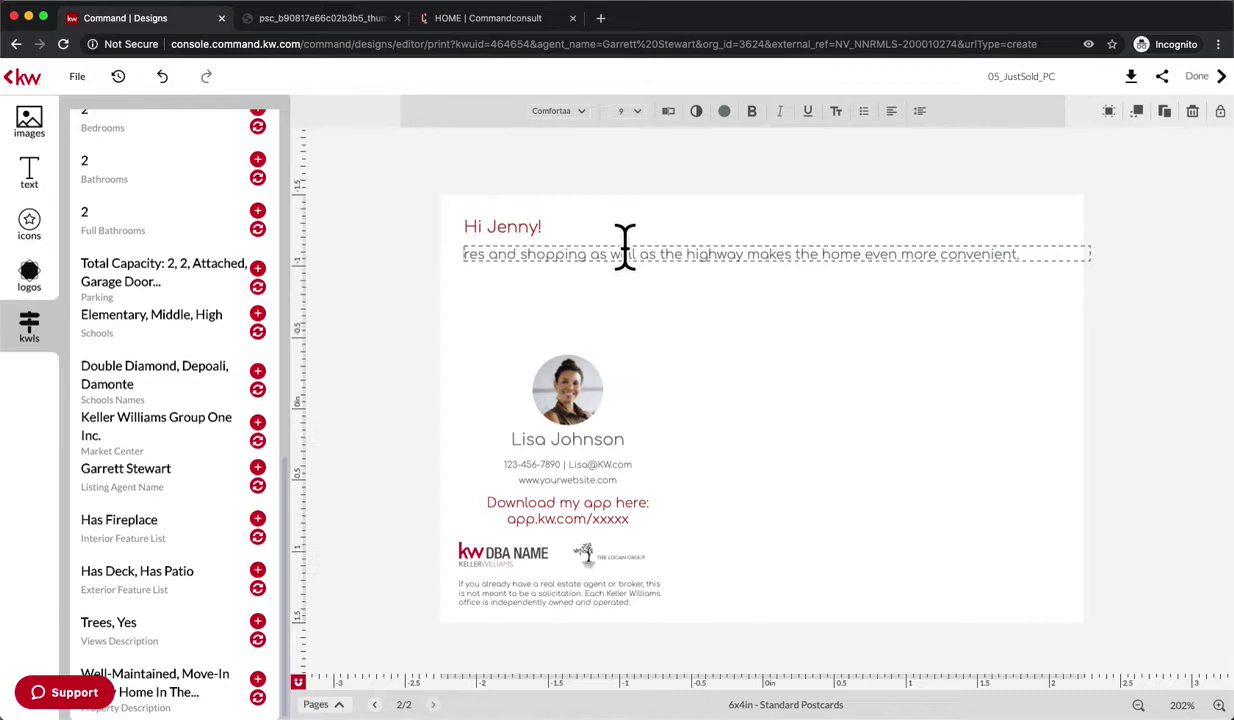
# - Delete the greeting line above the message
pyautogui.click(515, 218)
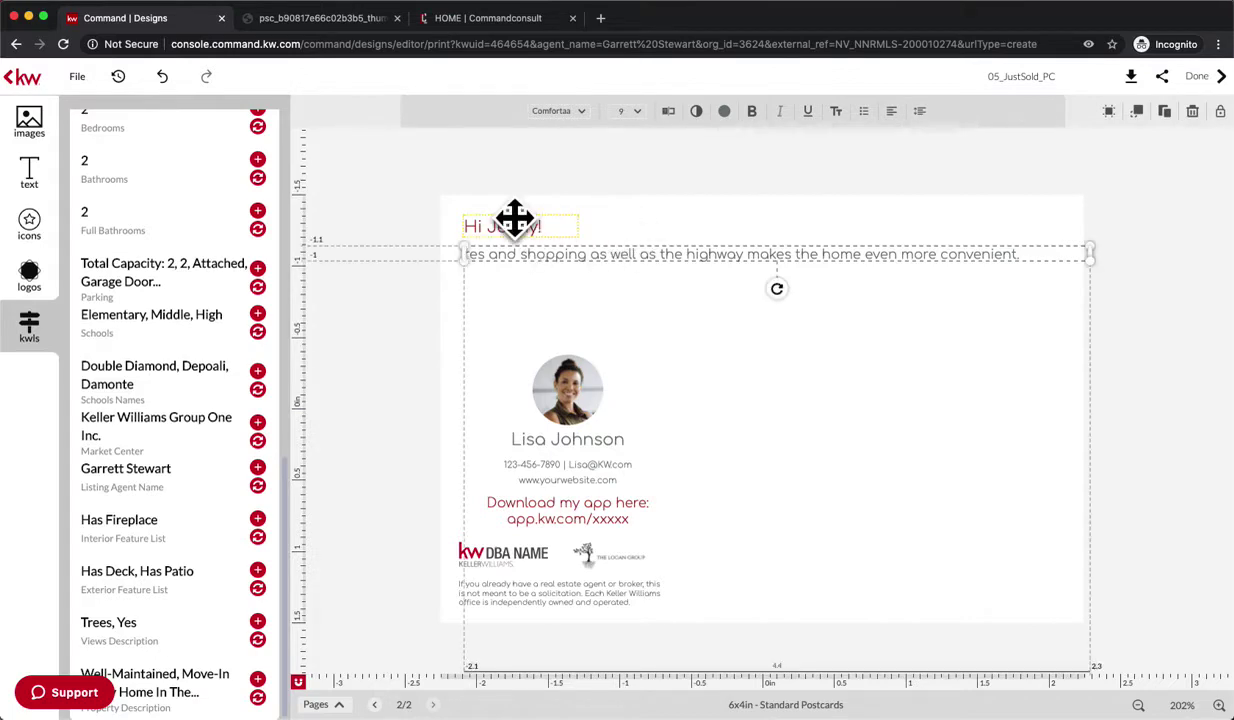
pyautogui.click(565, 234)
pyautogui.click(523, 229)
pyautogui.press('Delete')
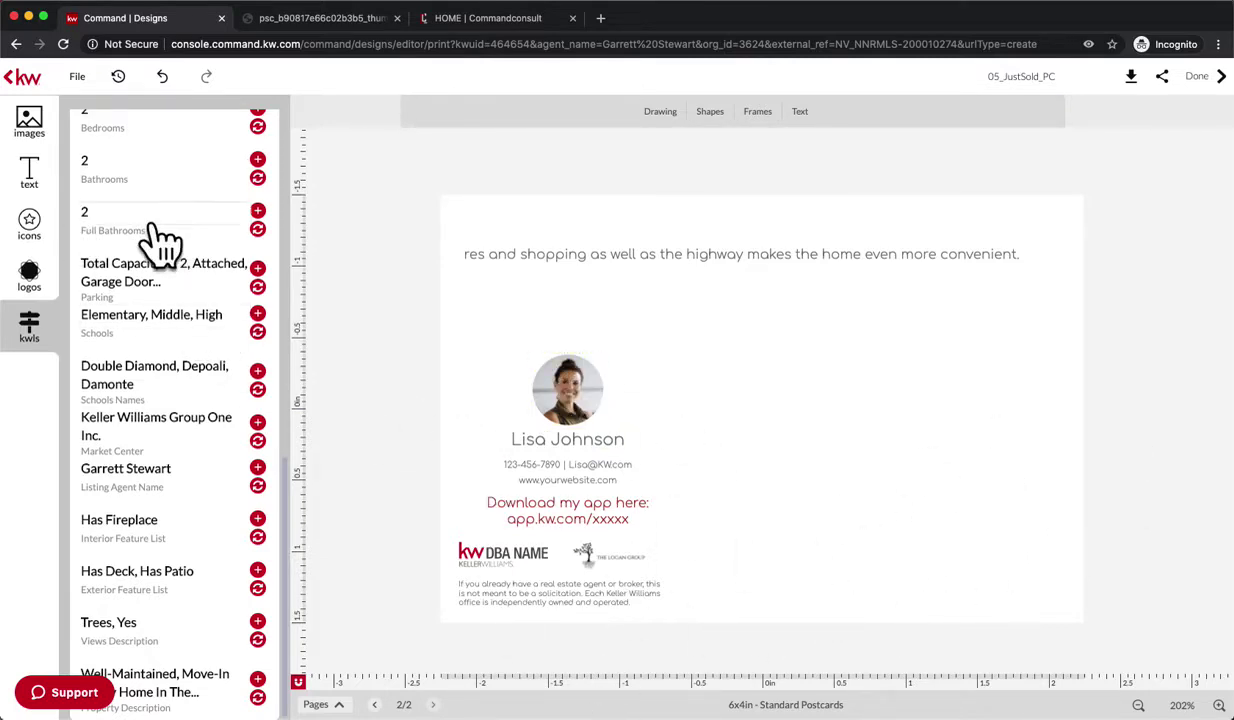
# - Place and enlarge the GROUP ONE logo in the footer, removing the house-picture frame
pyautogui.click(35, 280)
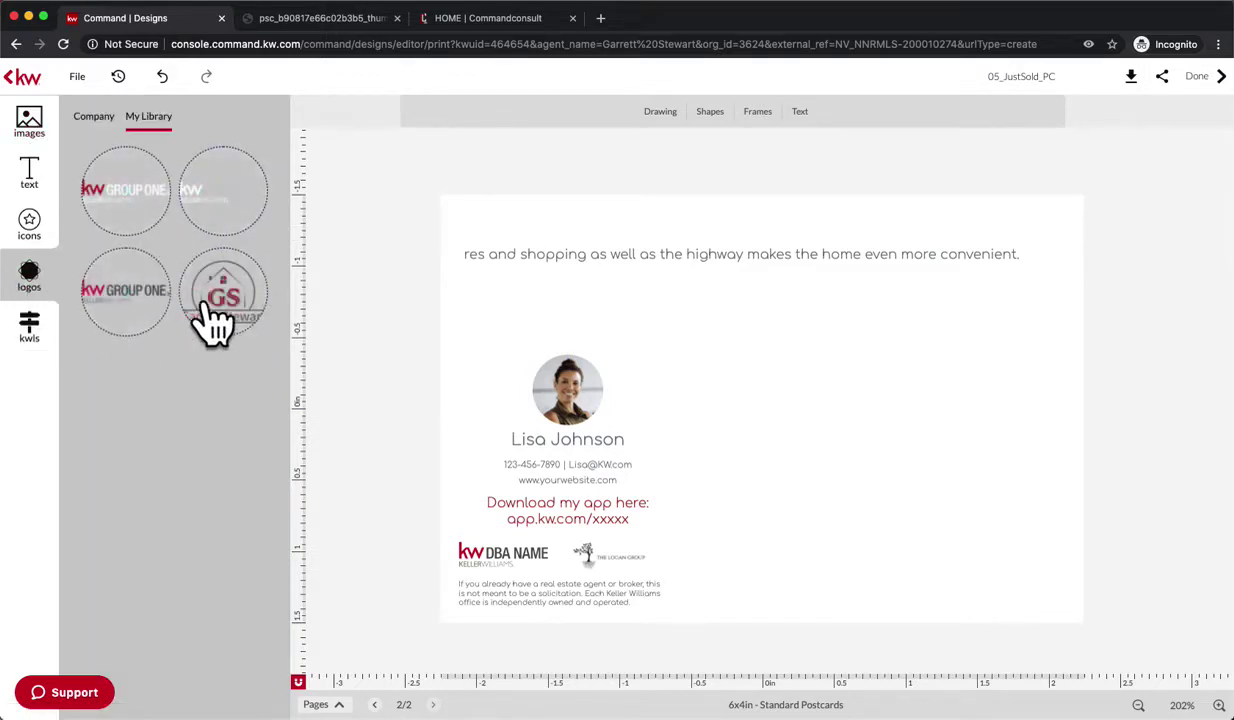
pyautogui.moveTo(129, 303); pyautogui.dragTo(490, 562)
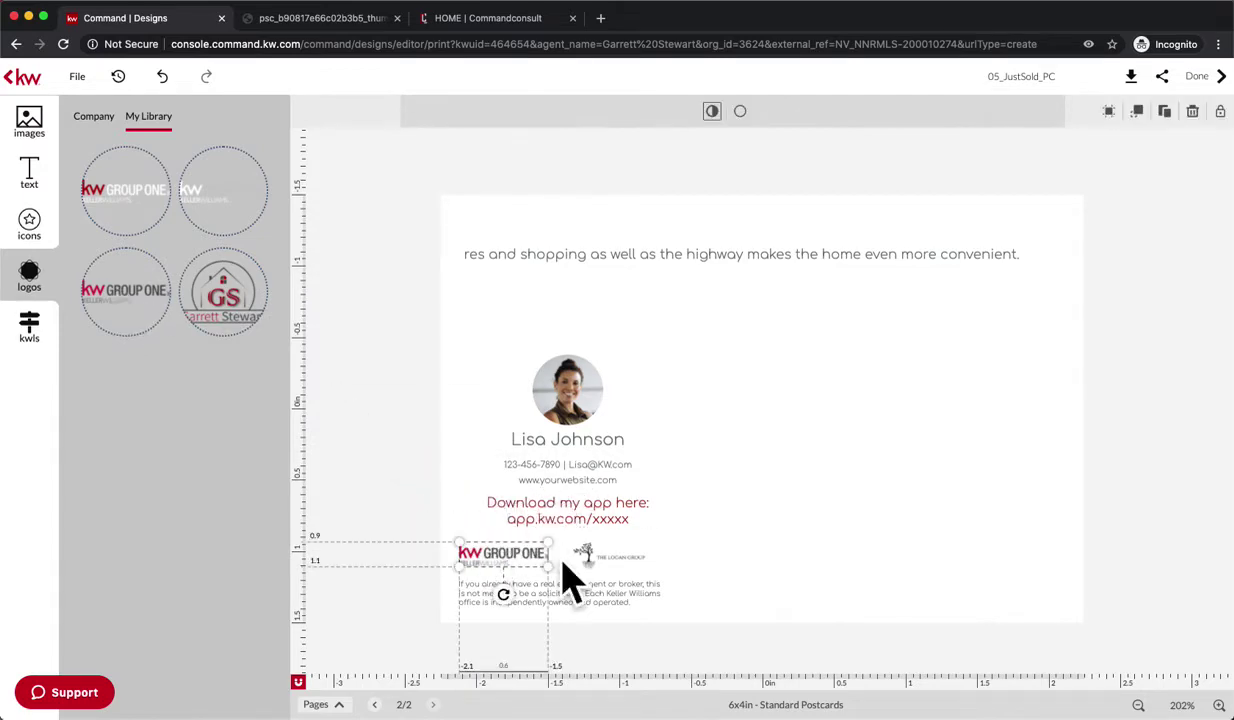
pyautogui.click(595, 565)
pyautogui.click(443, 537)
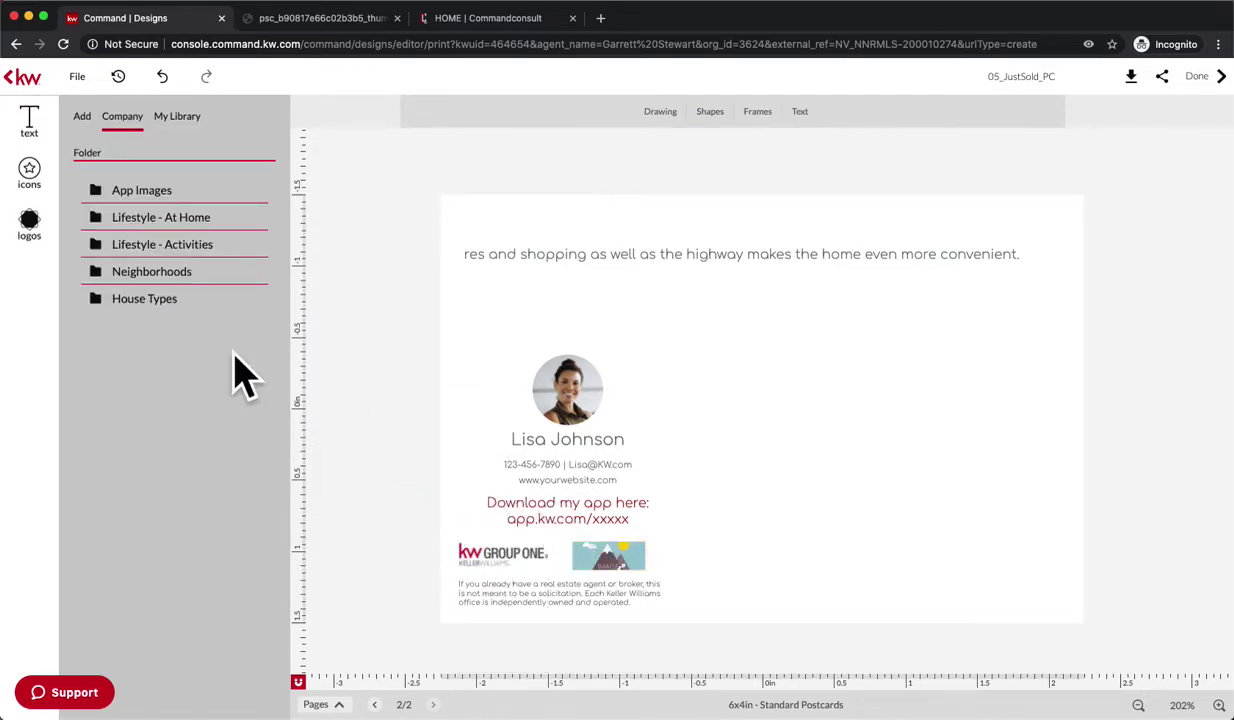
pyautogui.click(620, 556)
pyautogui.press('BackSpace')
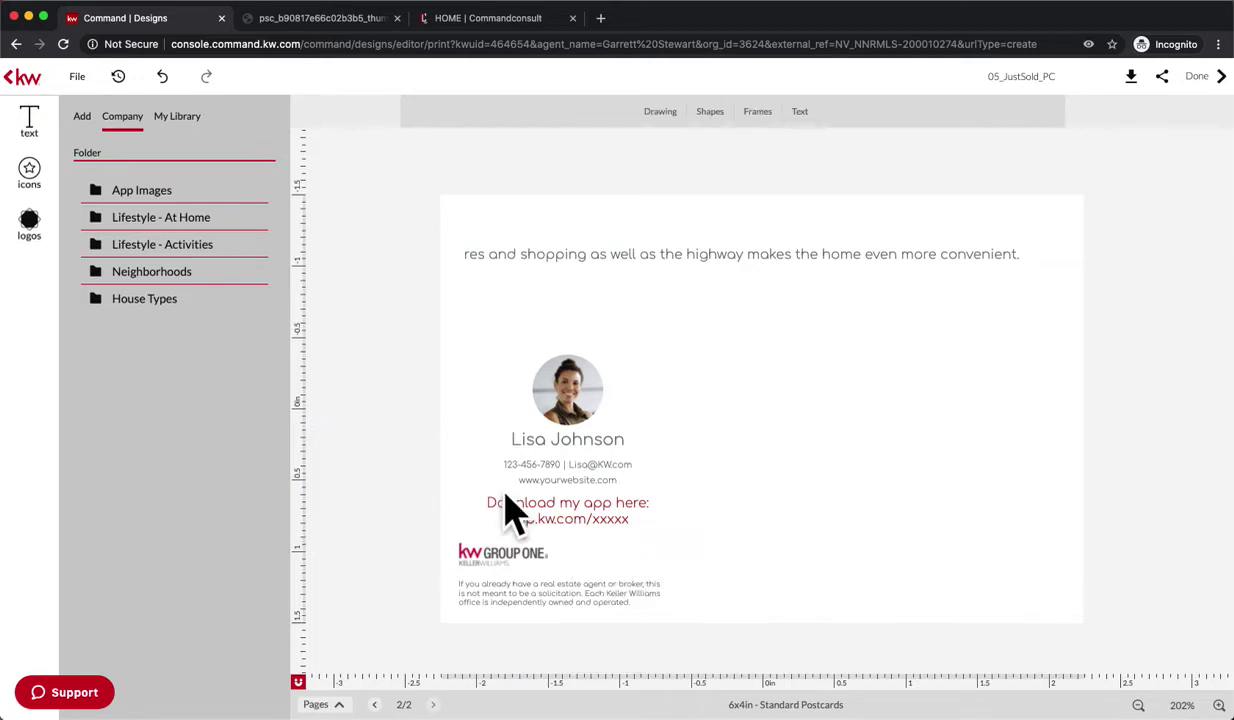
pyautogui.click(517, 556)
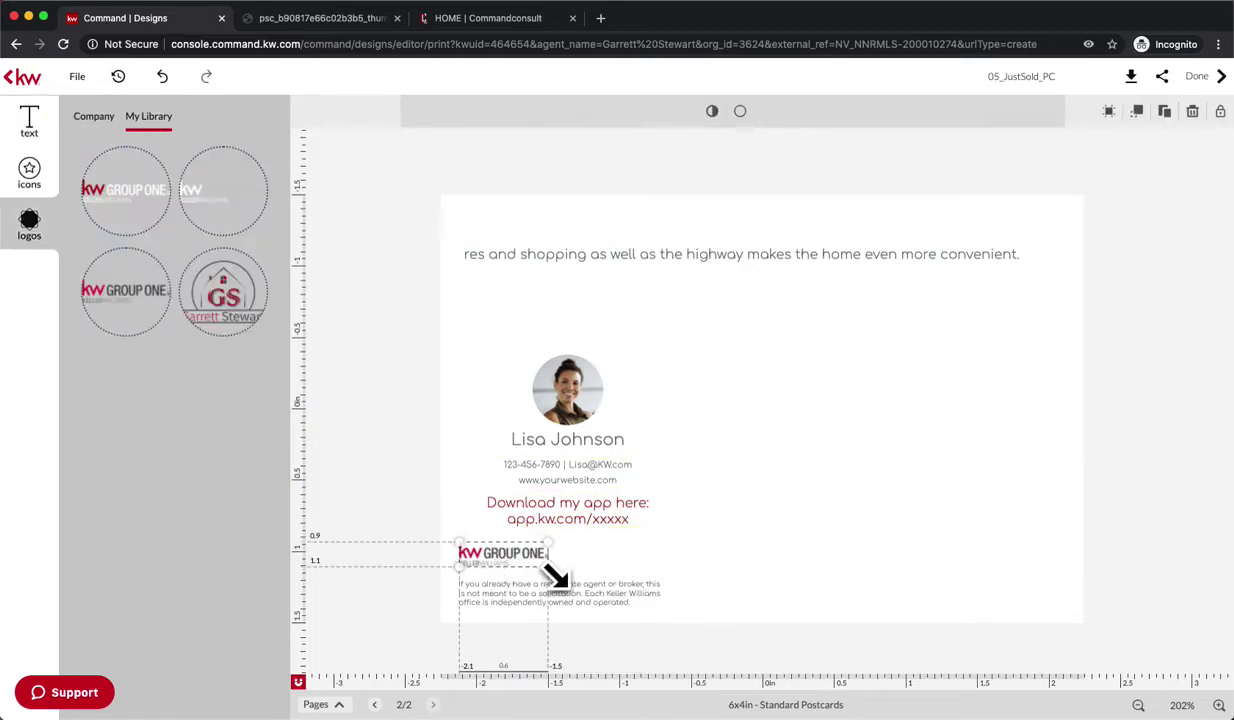
pyautogui.moveTo(550, 568); pyautogui.dragTo(565, 546)
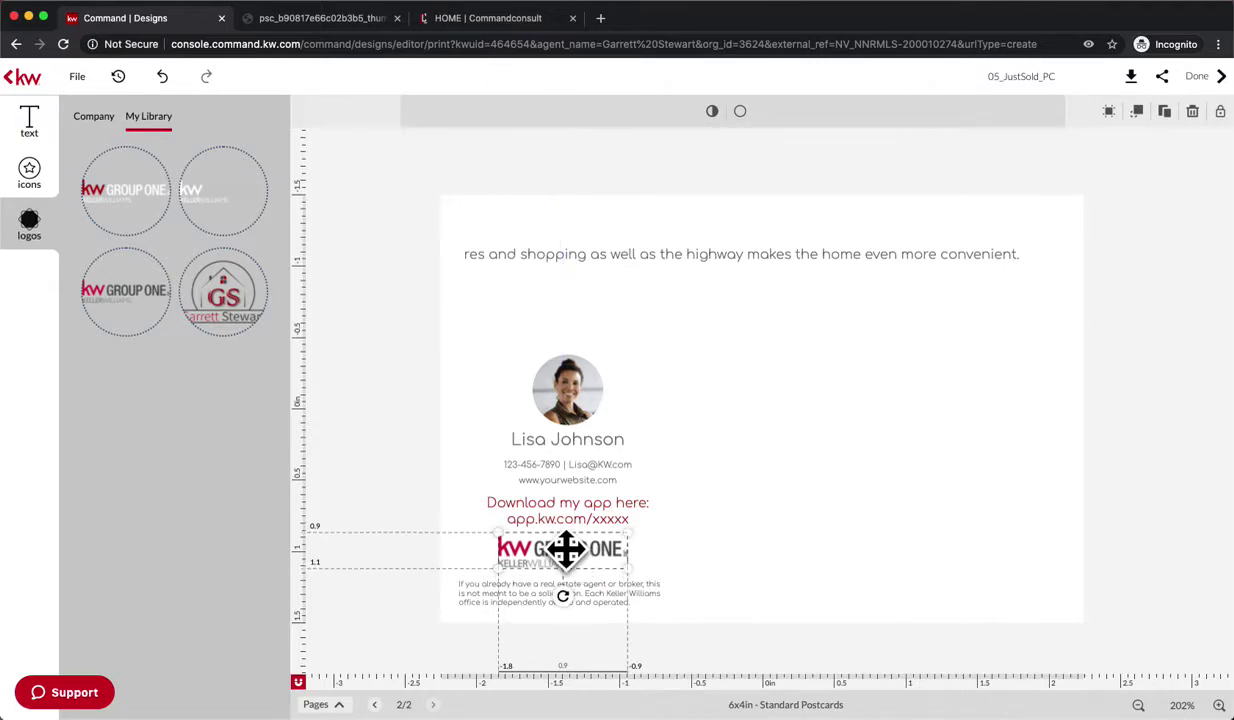
# - Swap the sample agent photo for the blue-suit portrait from My Library
pyautogui.click(586, 393)
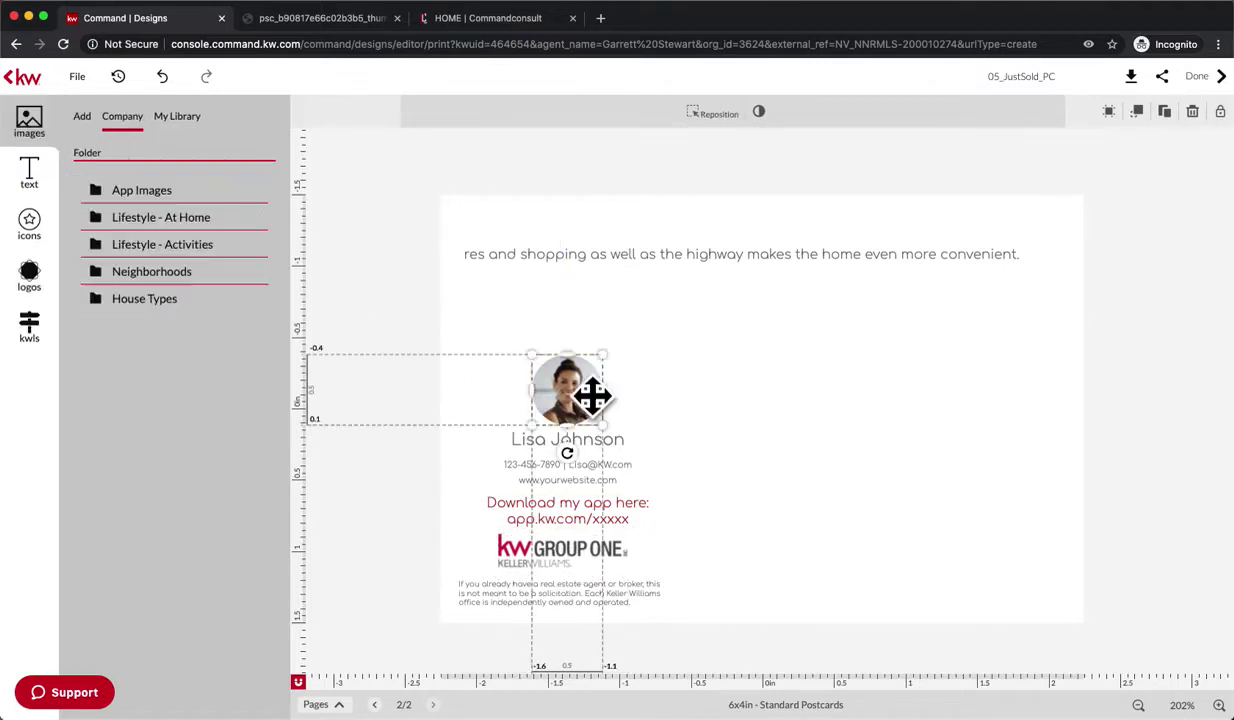
pyautogui.click(177, 116)
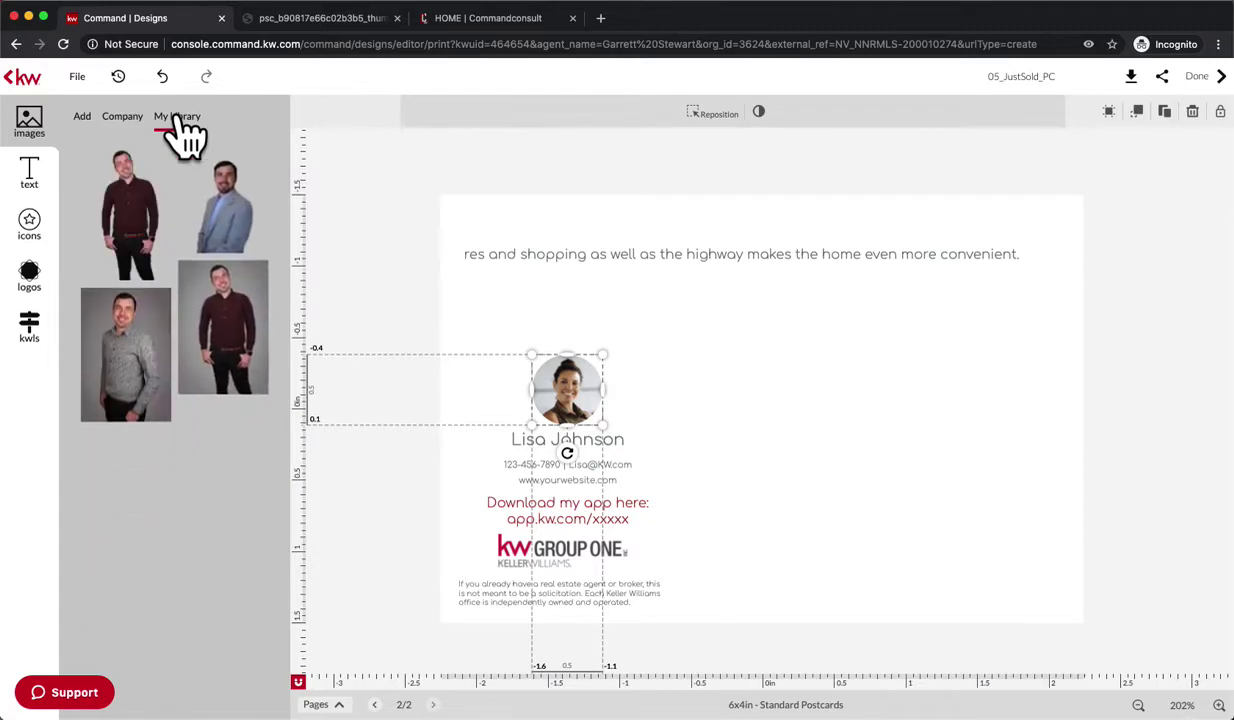
pyautogui.moveTo(212, 224)
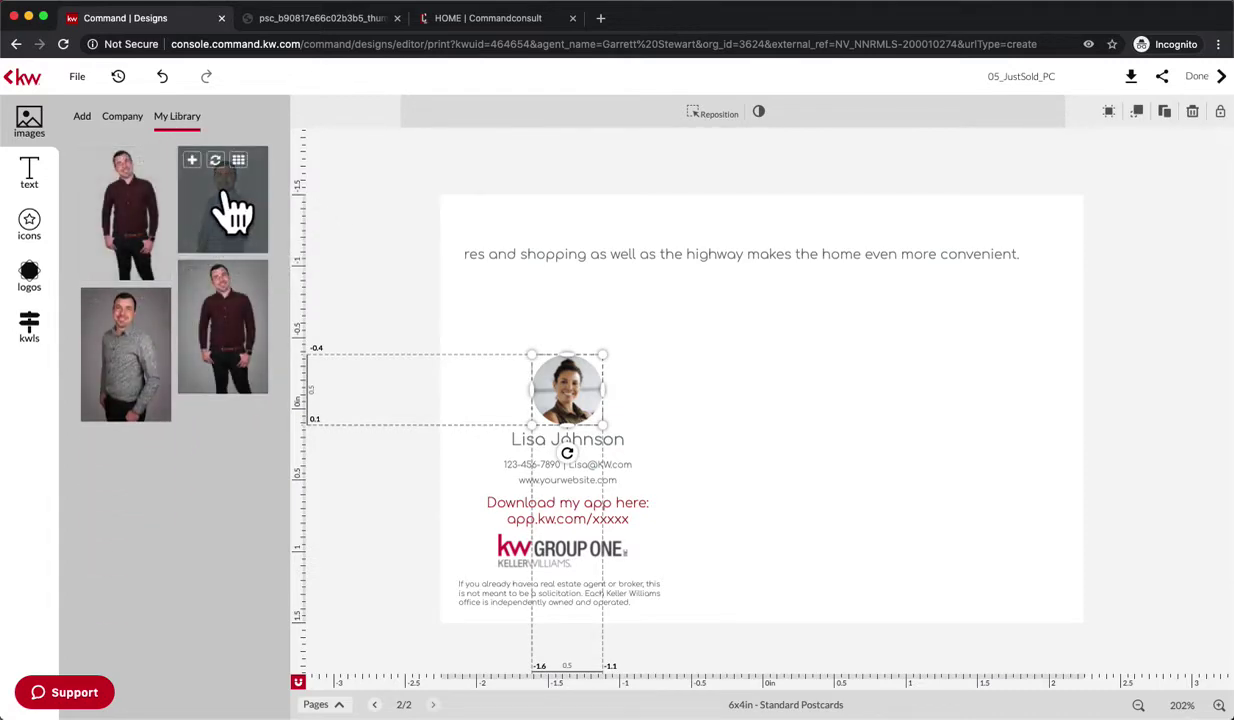
pyautogui.moveTo(209, 212); pyautogui.dragTo(514, 338)
pyautogui.click(683, 414)
pyautogui.click(563, 385)
pyautogui.click(651, 440)
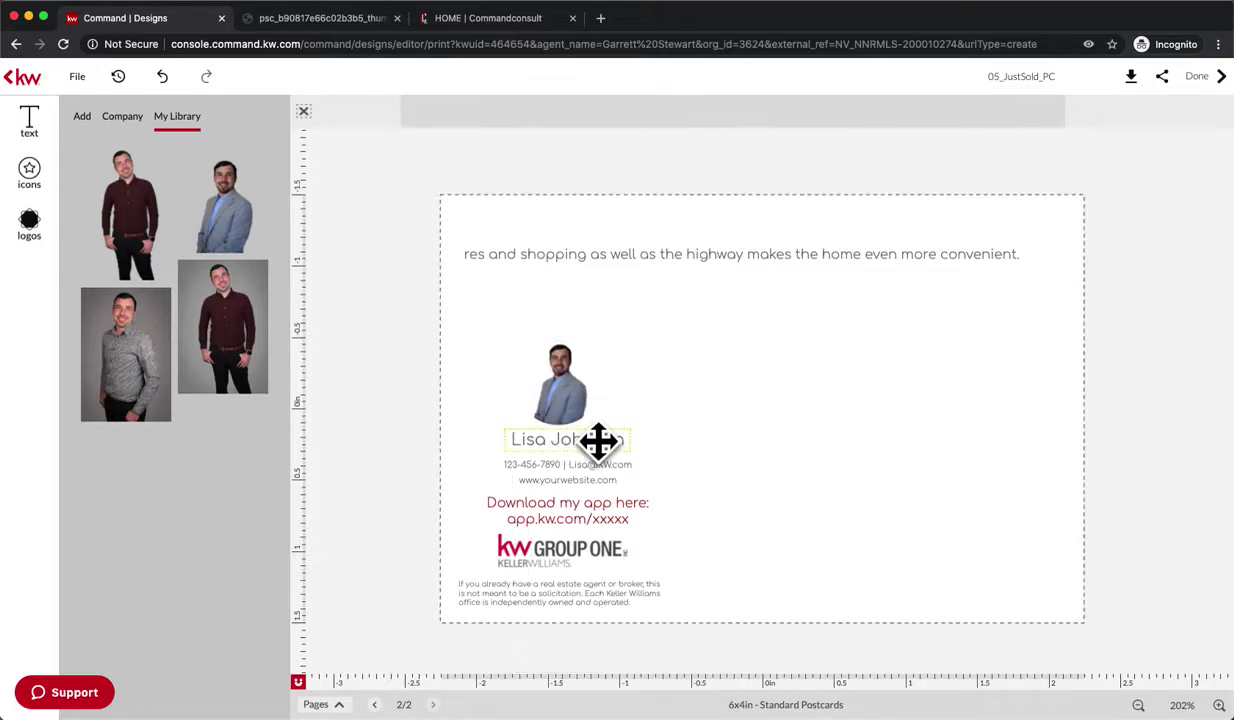
pyautogui.click(598, 441)
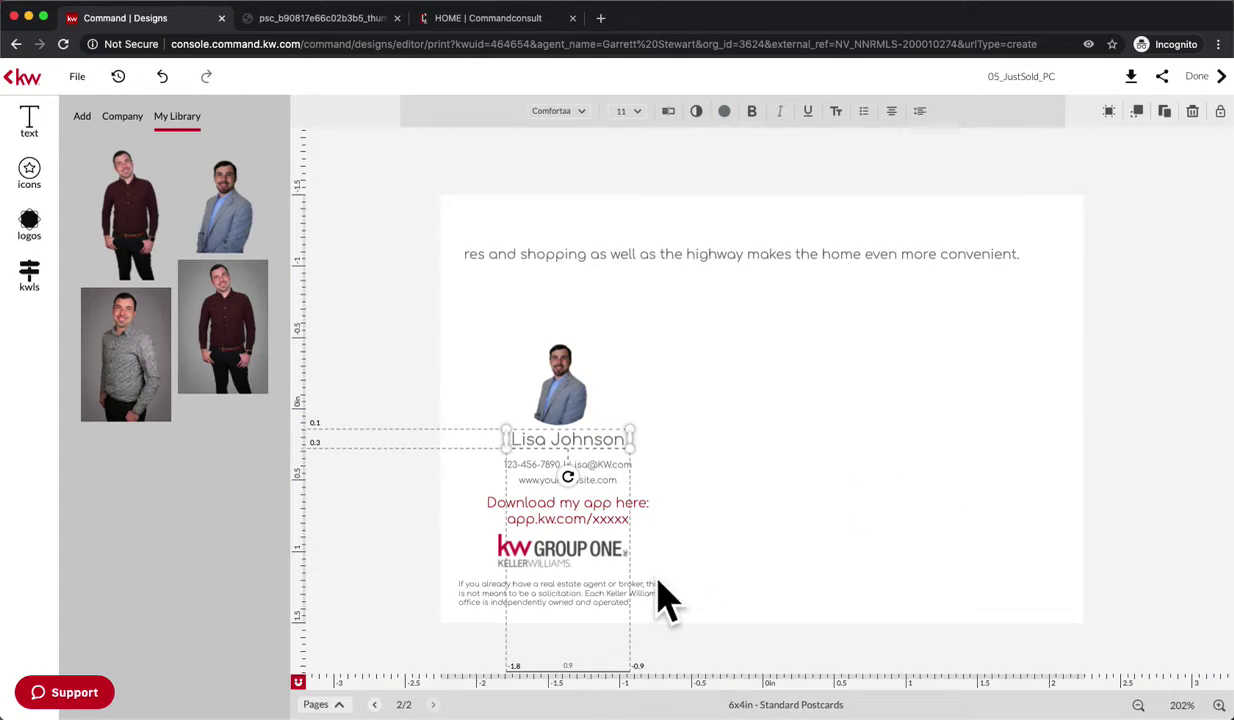
# - Rename the postcard design to 'Just Sold postcard'
pyautogui.click(1115, 294)
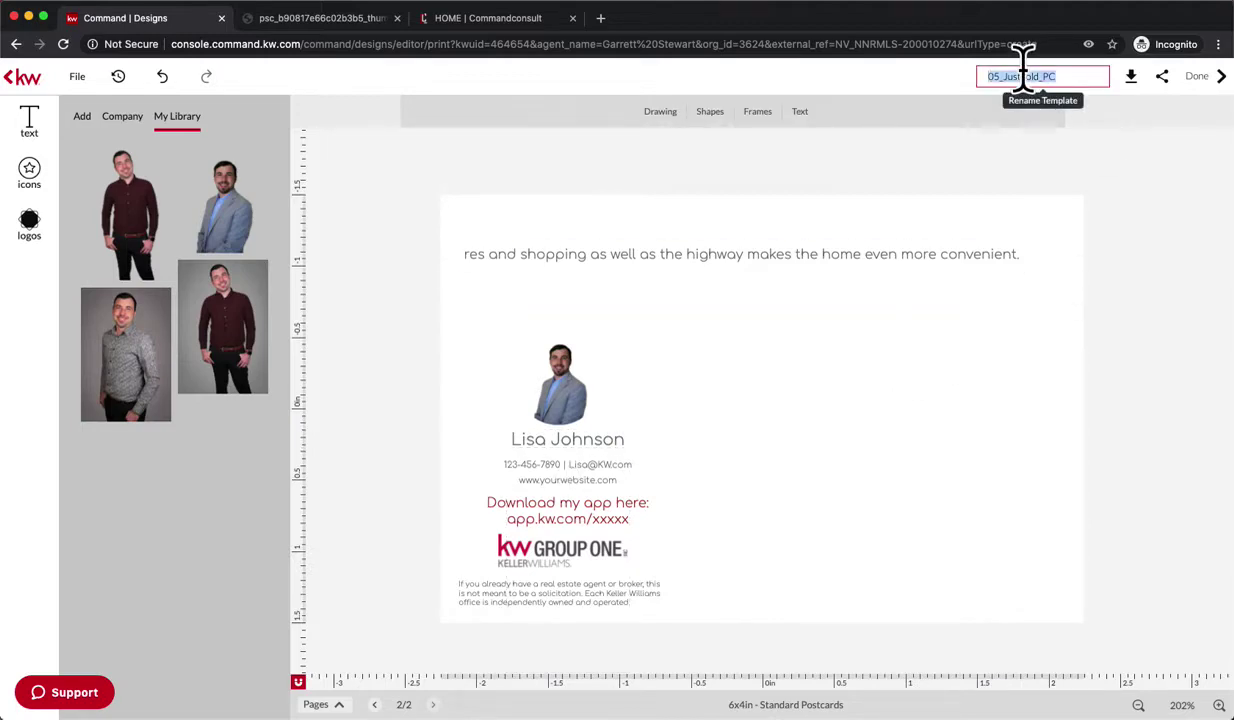
pyautogui.write('Just Sold postcard')
pyautogui.press('Return')
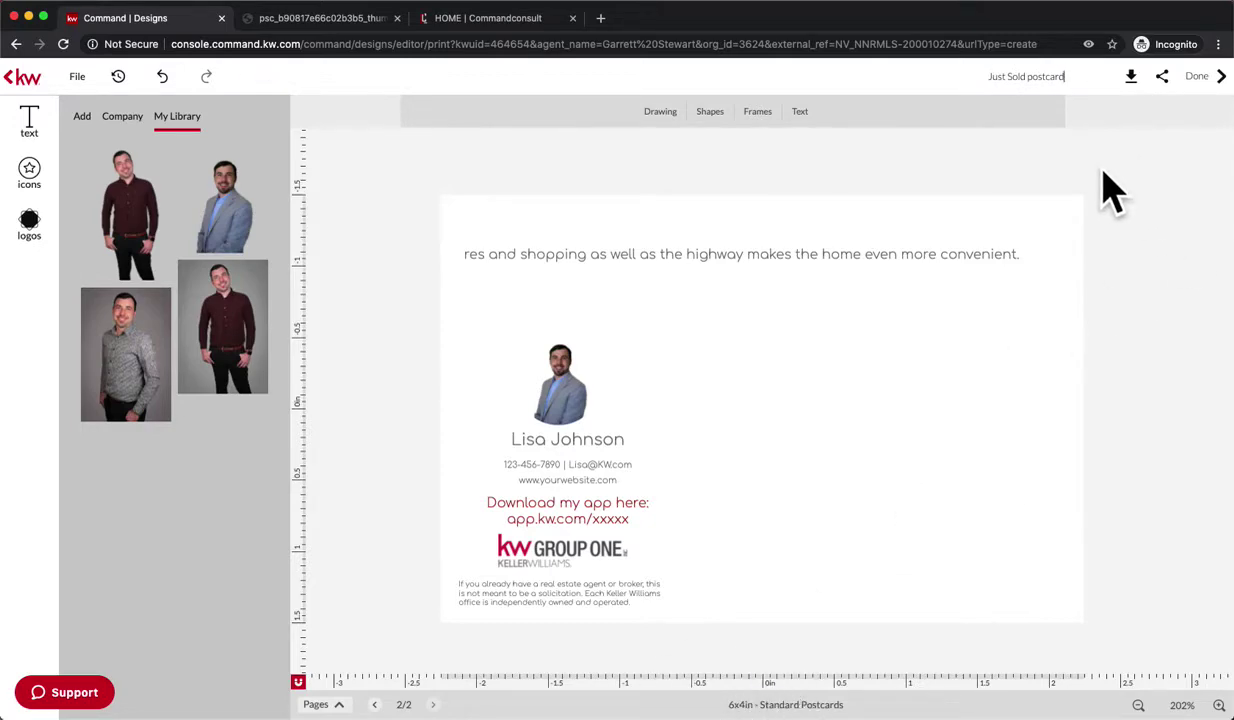
# - Download the current back page as a high-resolution print PDF with manual bleed
pyautogui.click(1120, 80)
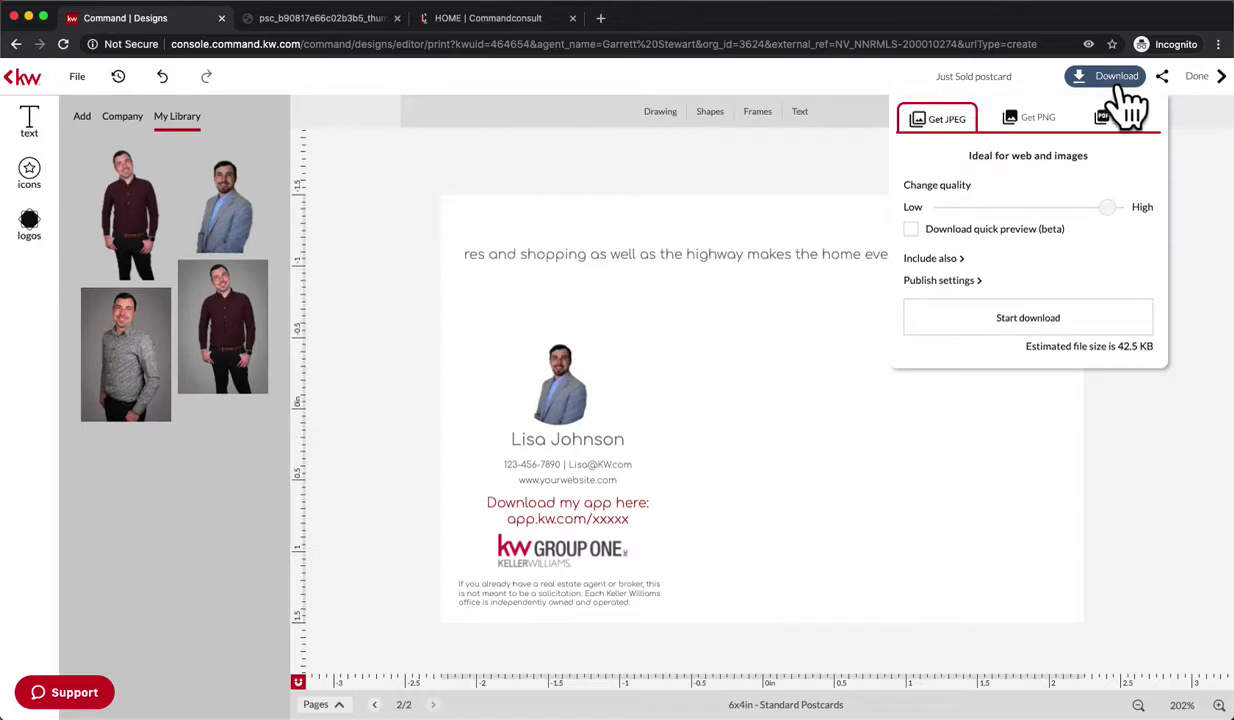
pyautogui.click(1130, 119)
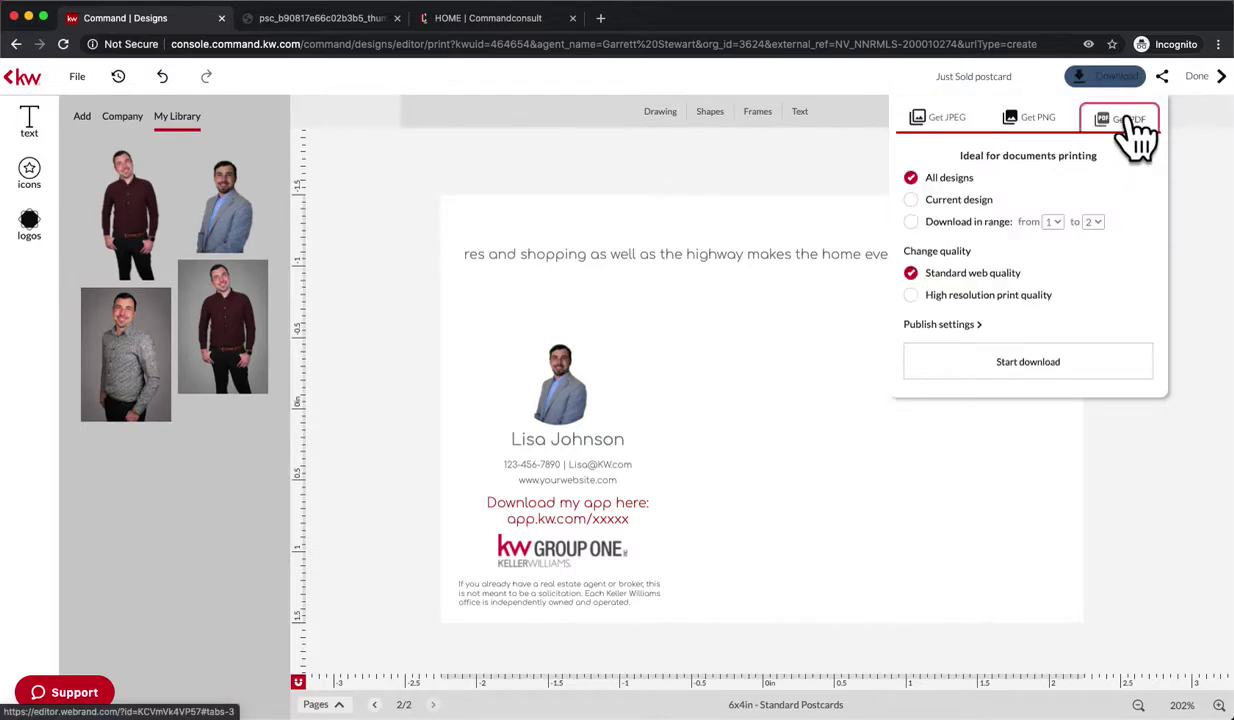
pyautogui.click(911, 201)
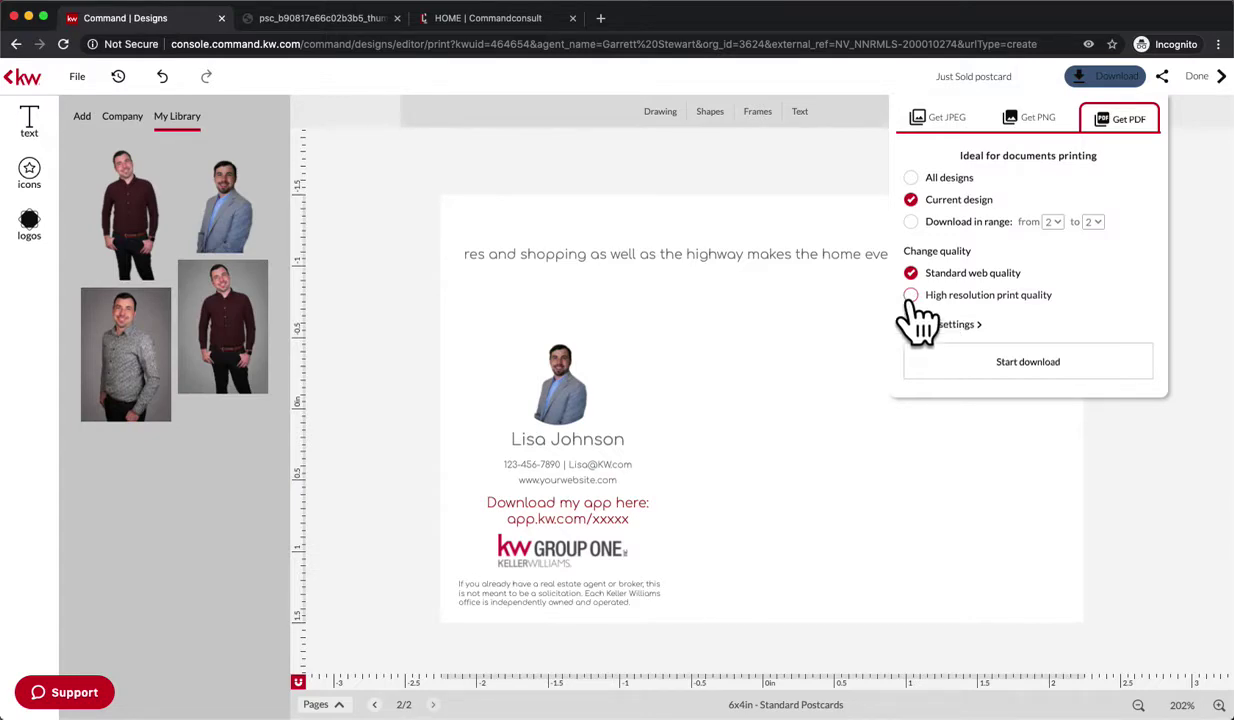
pyautogui.click(910, 295)
pyautogui.click(927, 325)
pyautogui.click(909, 346)
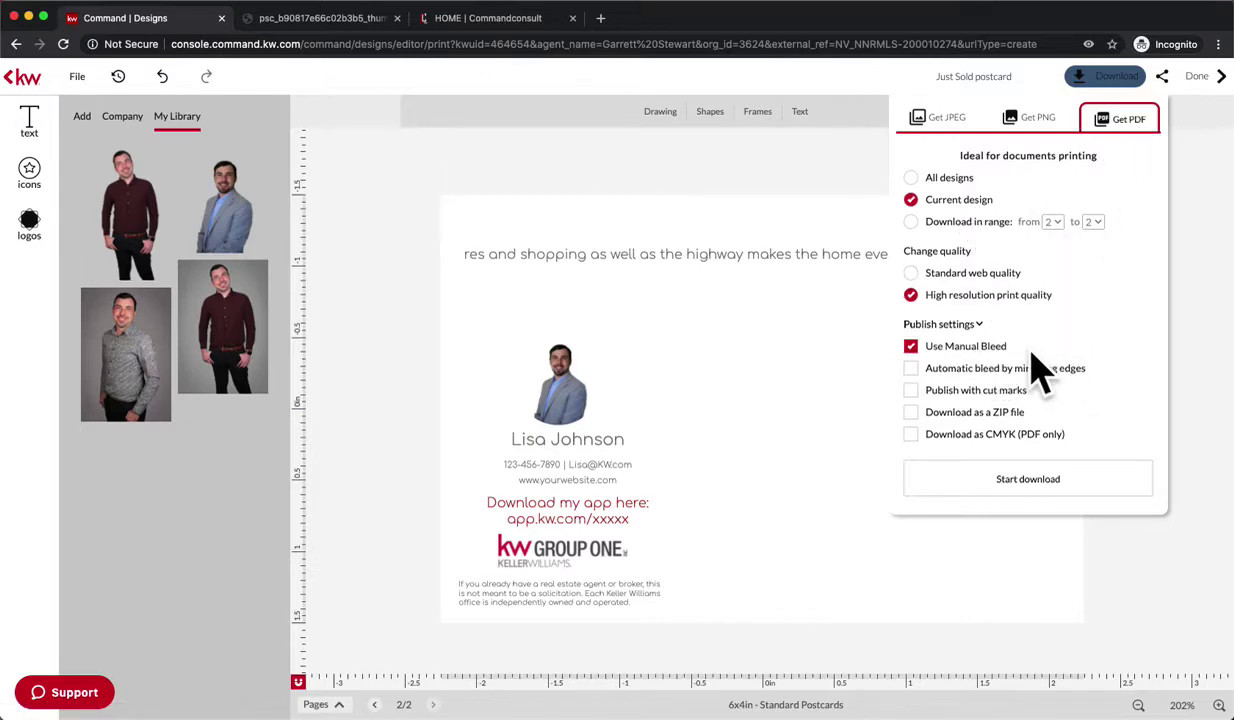
pyautogui.click(980, 482)
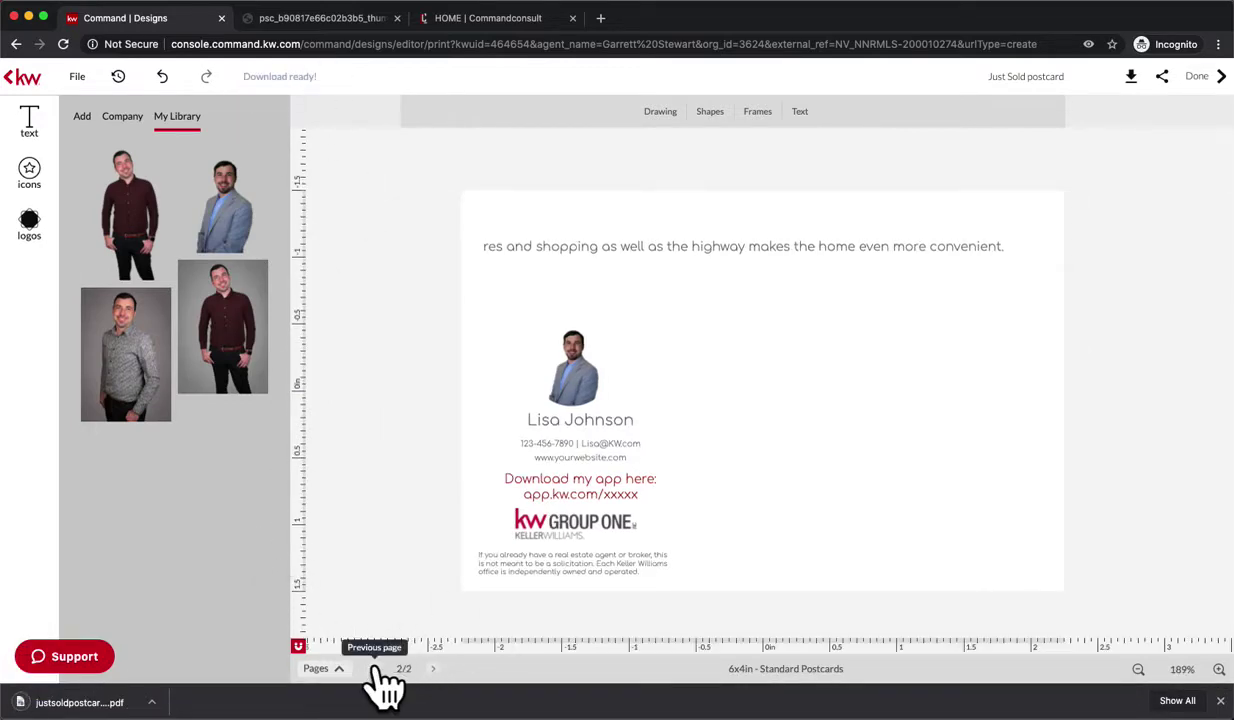
# - Go to the postcard front and download it as a PDF with the same settings
pyautogui.click(376, 669)
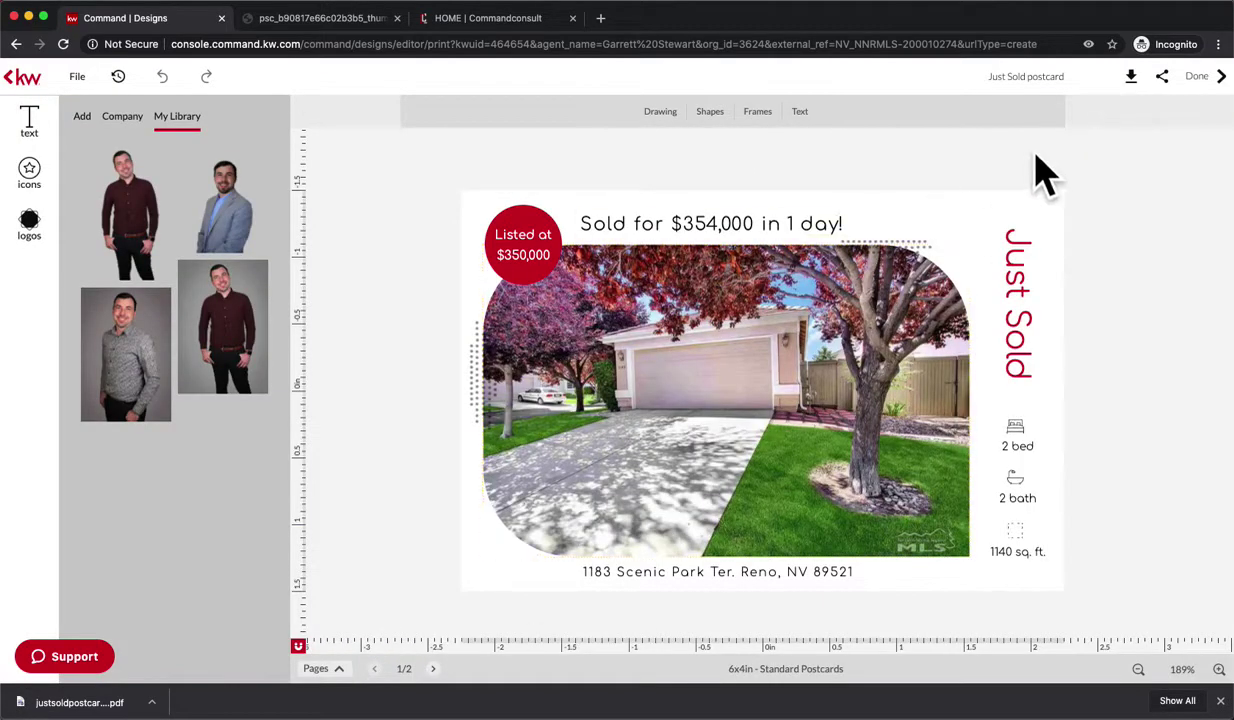
pyautogui.click(1131, 79)
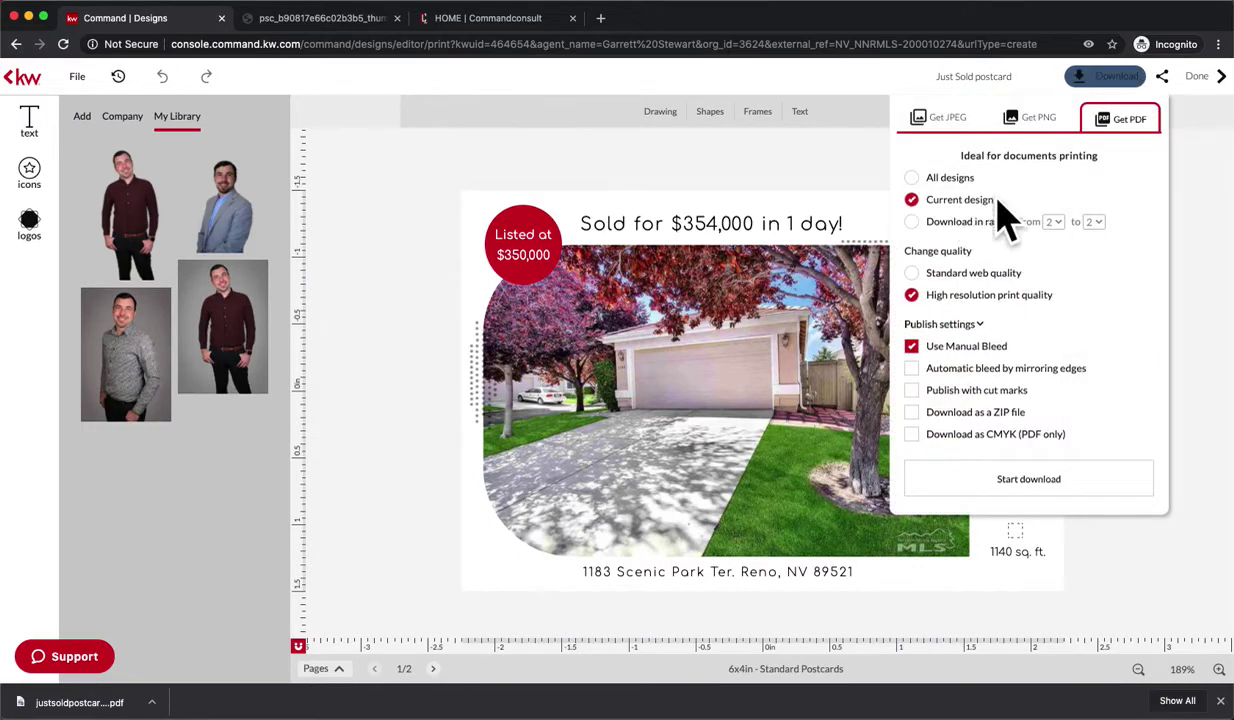
pyautogui.click(1013, 481)
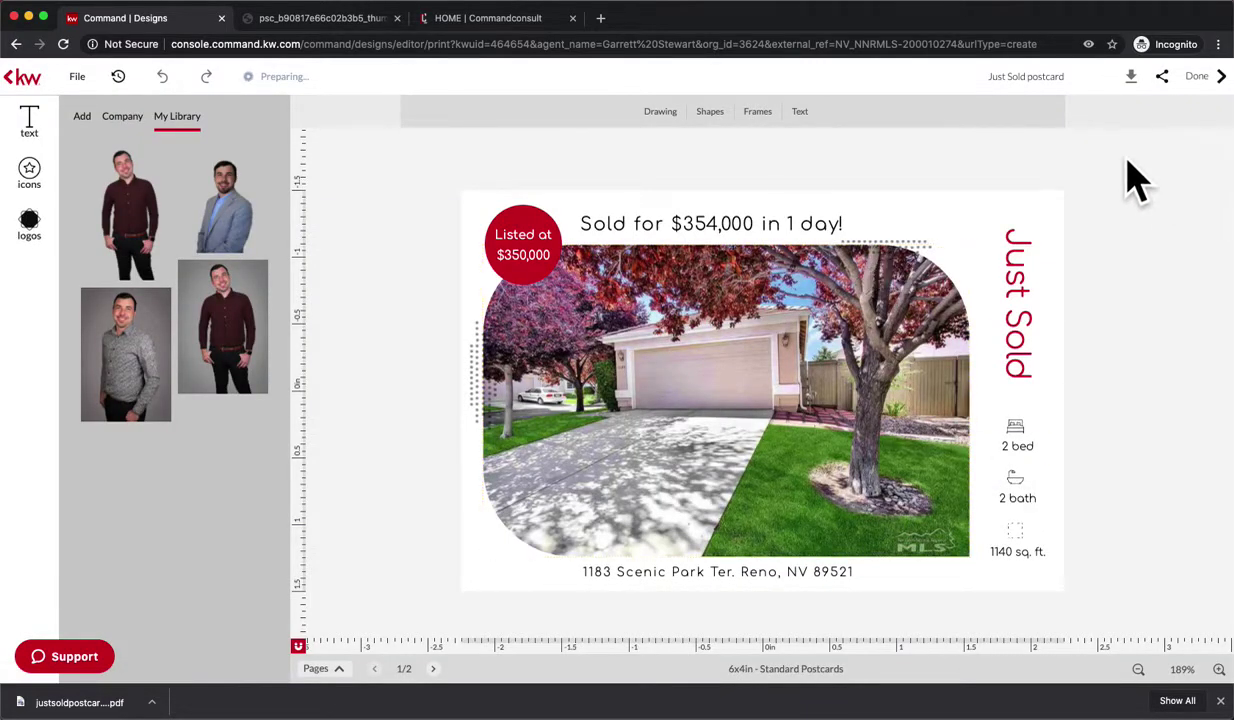
# - Leave the editor, go to the Campaigns dashboard and start a new campaign
pyautogui.click(1210, 84)
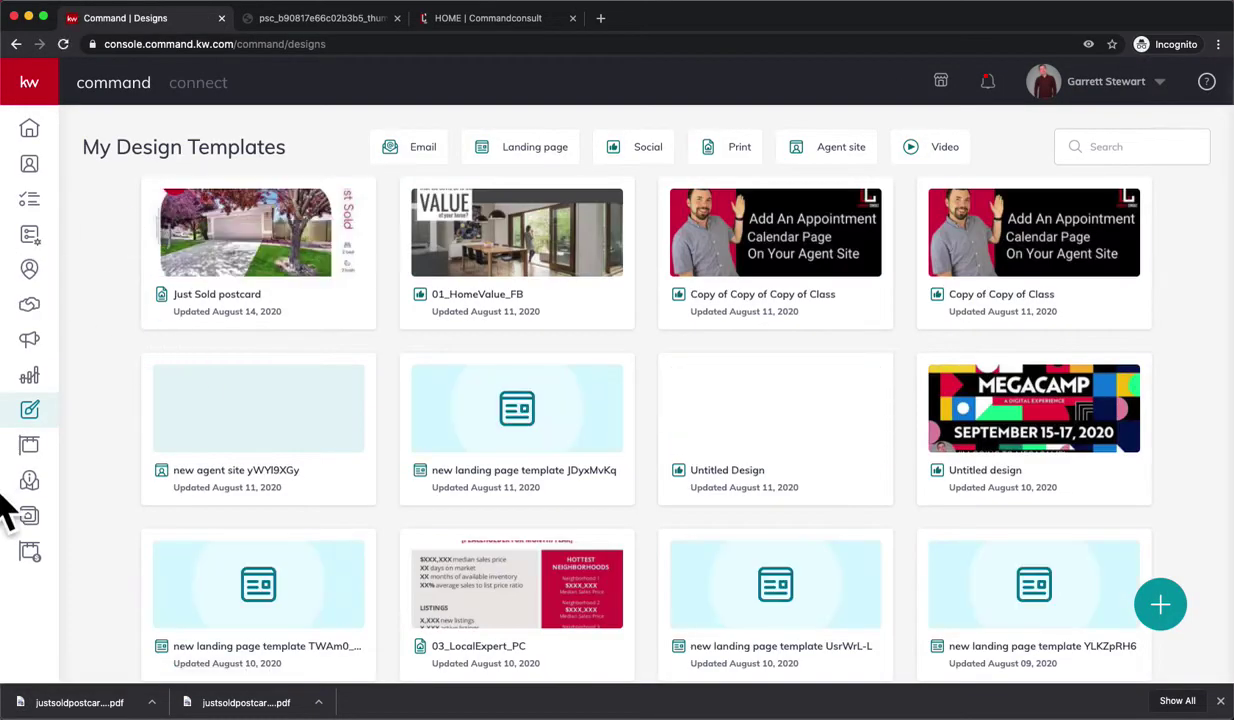
pyautogui.click(30, 342)
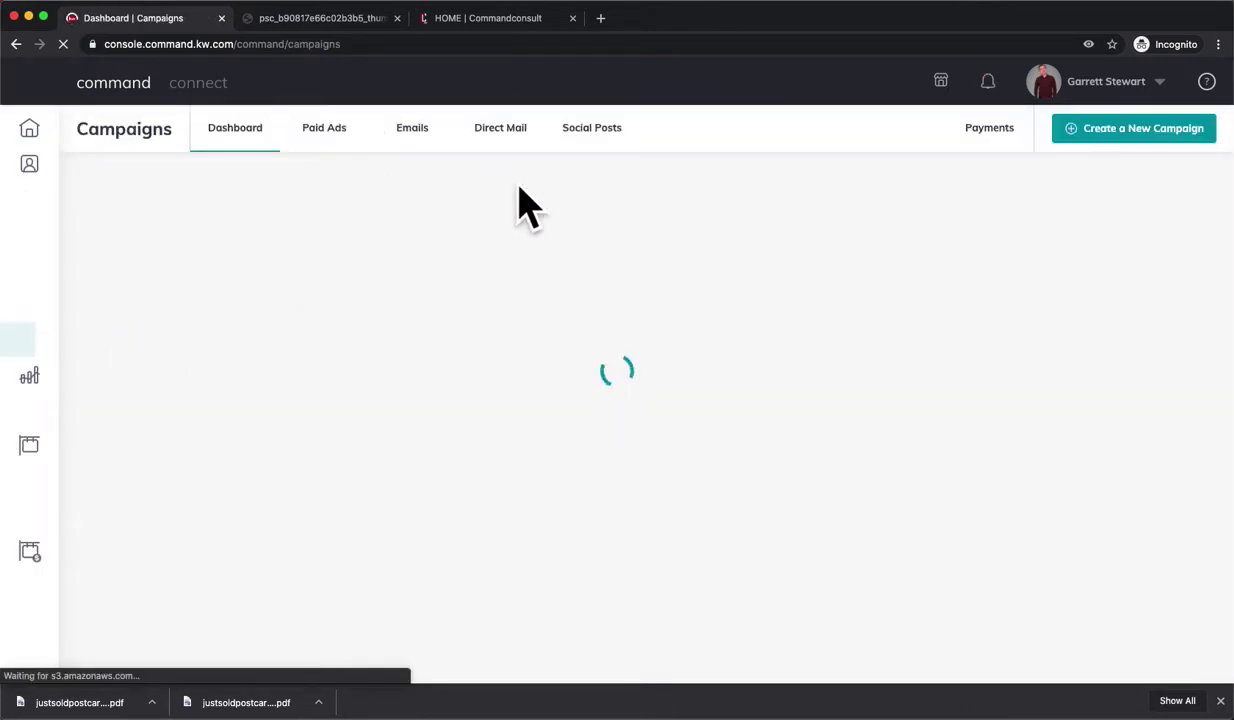
pyautogui.click(1136, 135)
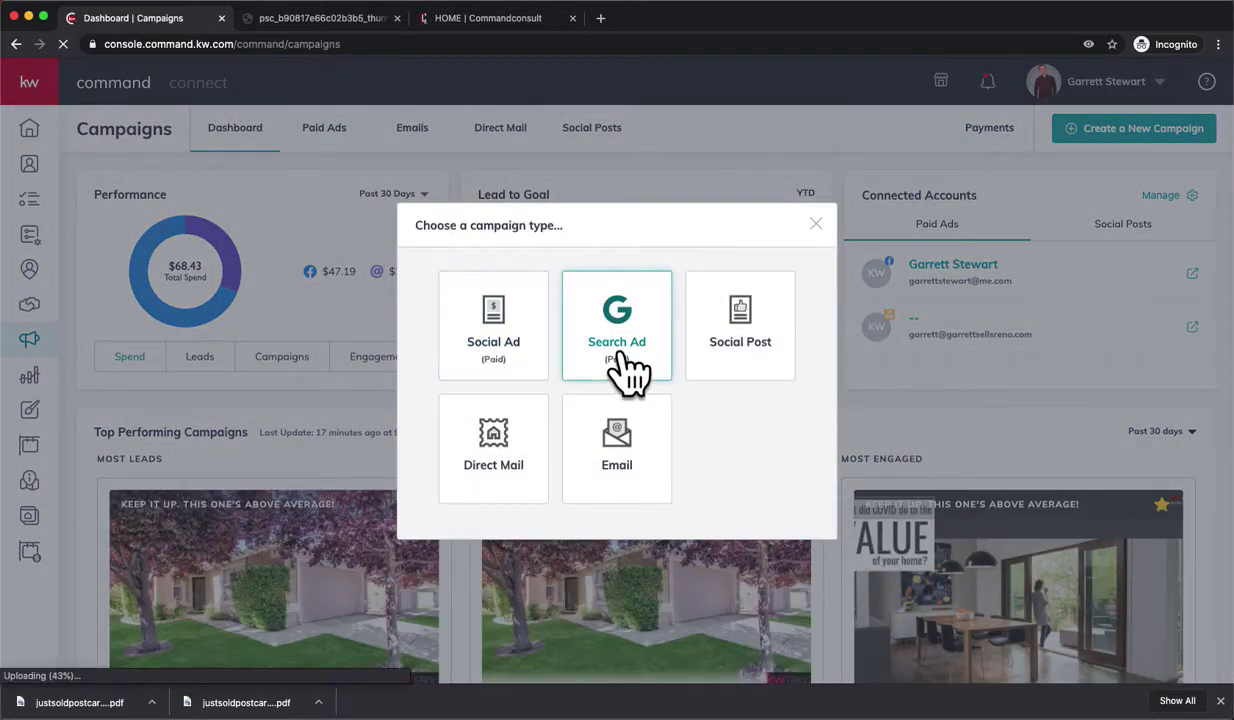
# - Create a Direct Mail campaign named Just Sold, goal Attract Listings, using an uploaded custom template
pyautogui.click(493, 455)
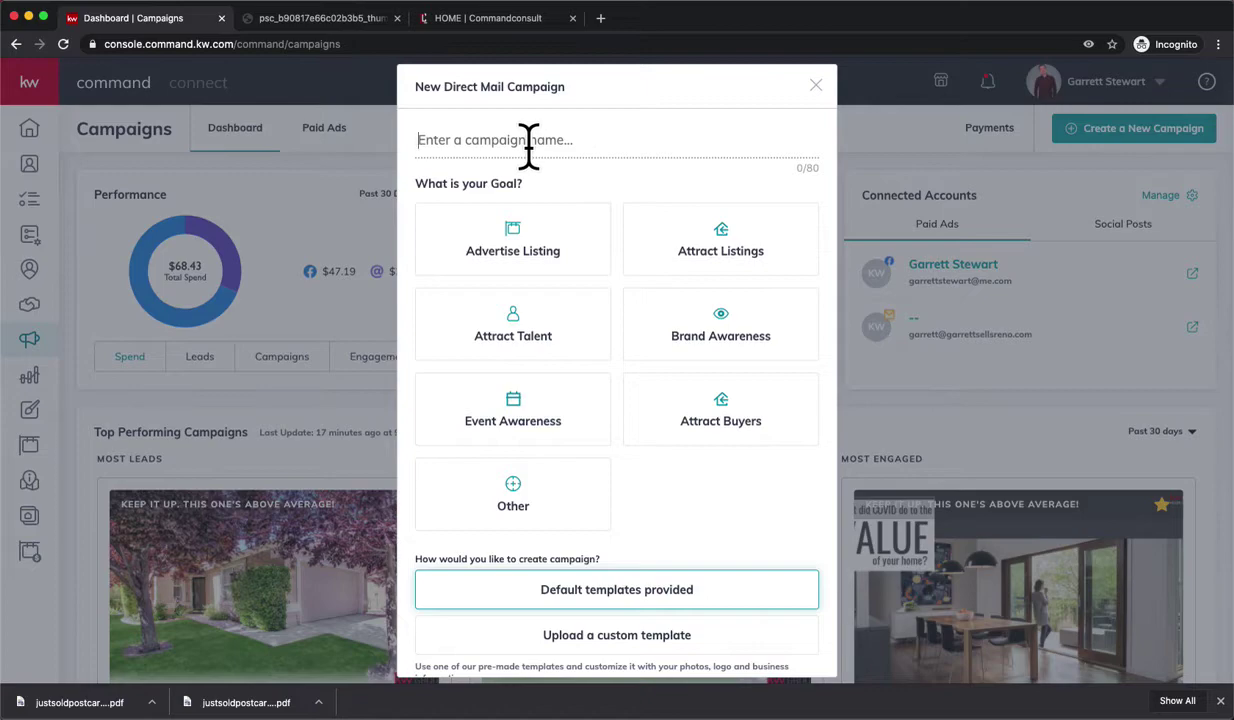
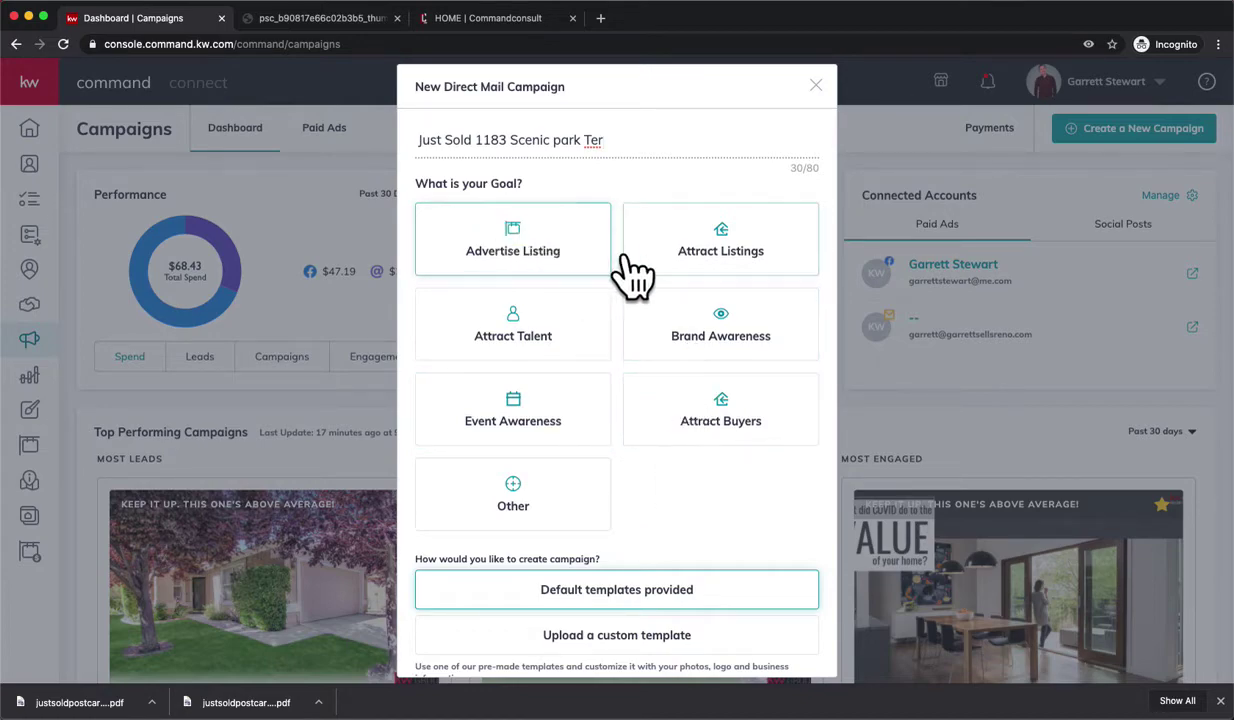
pyautogui.click(745, 262)
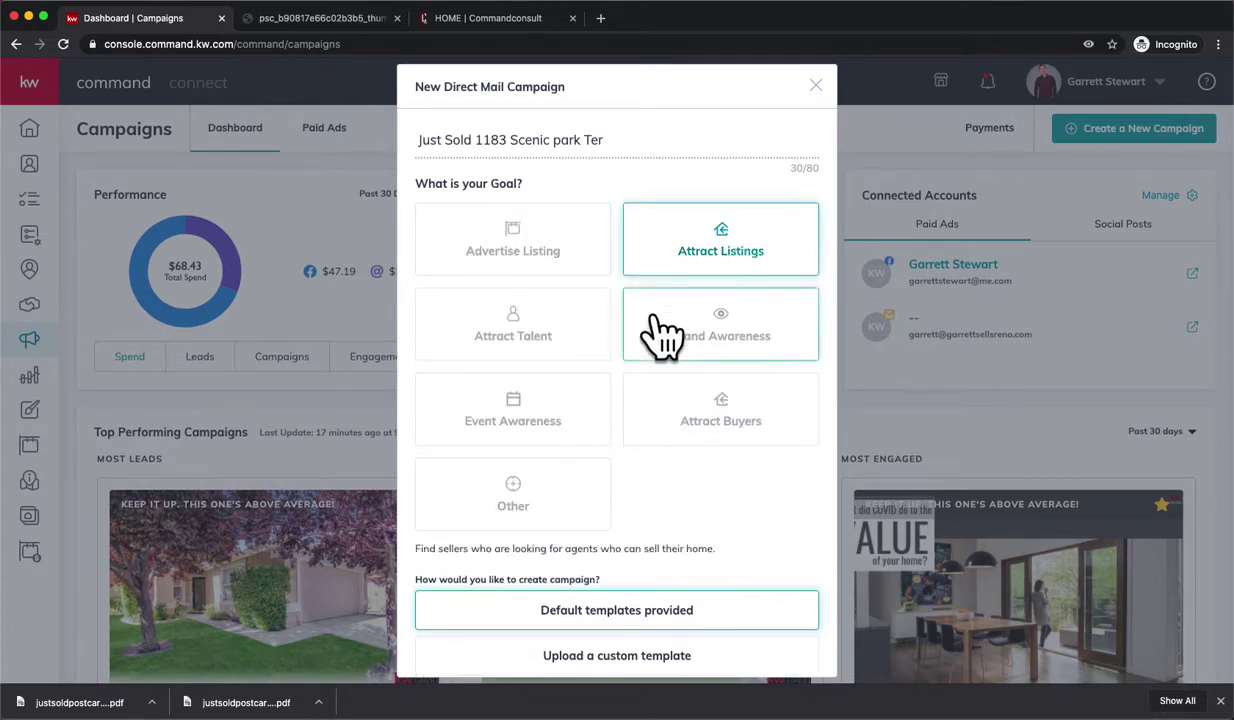
pyautogui.scroll(-2, 675, 370)
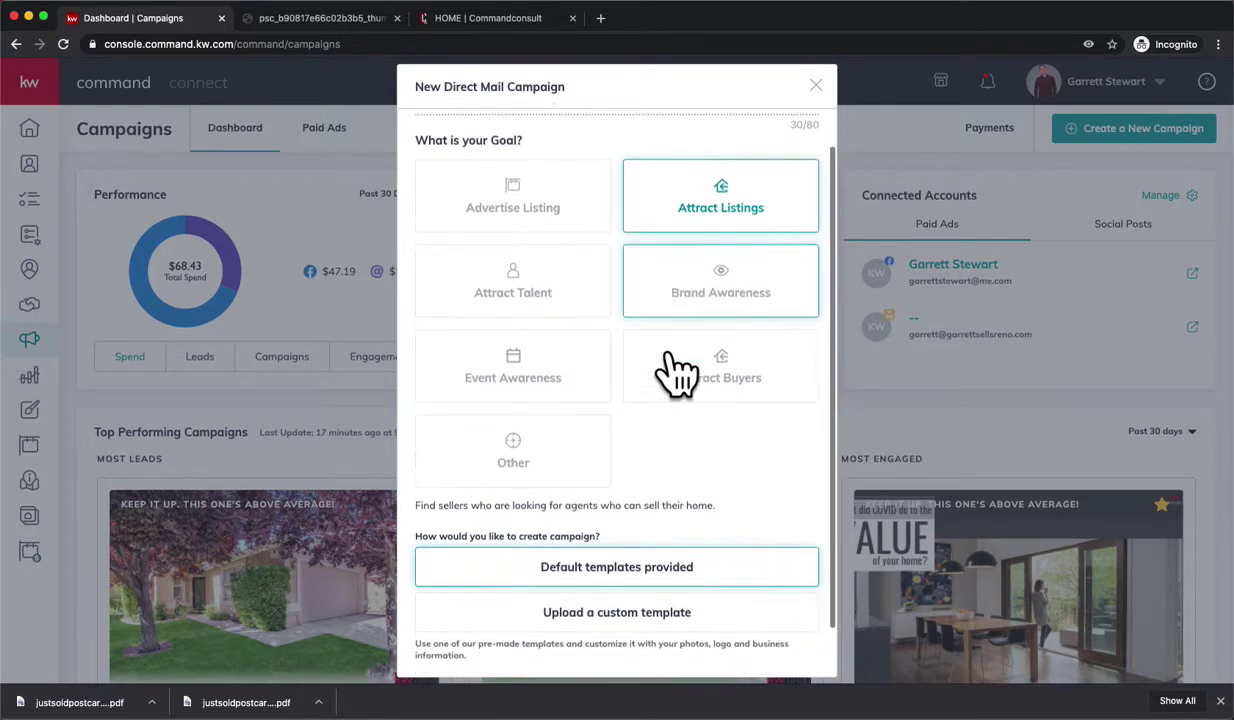
pyautogui.scroll(-1, 660, 445)
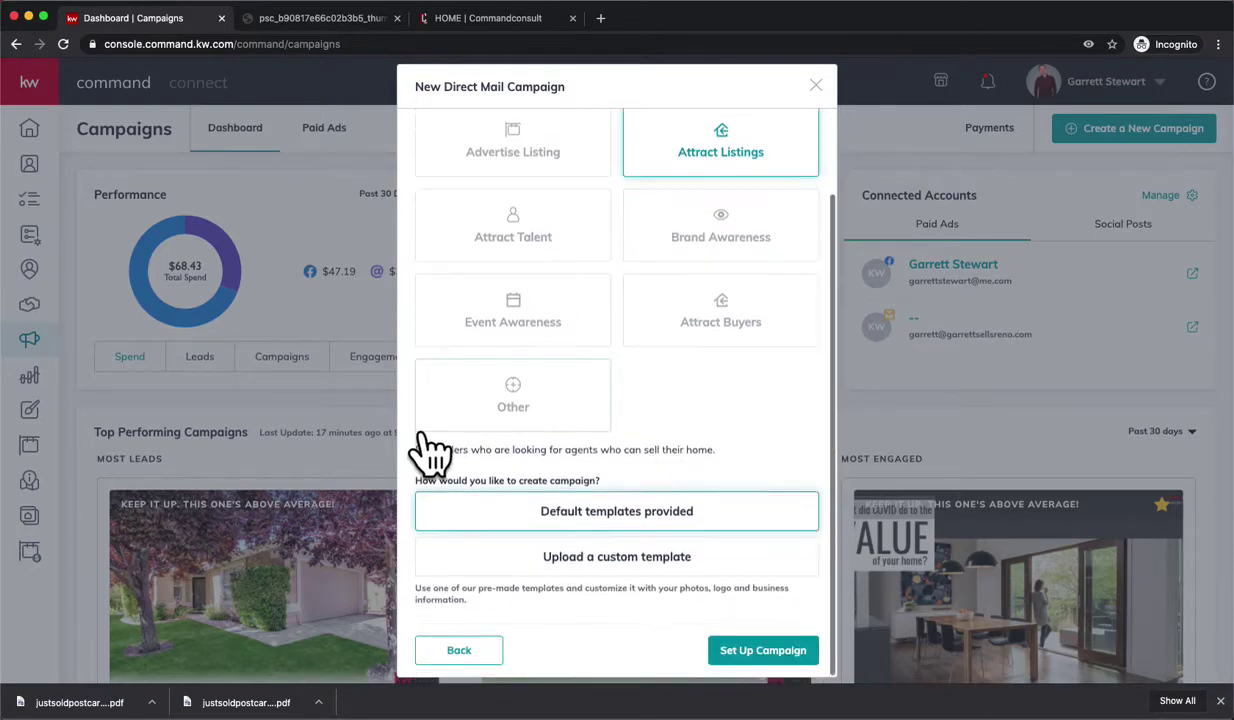
pyautogui.scroll(-1, 755, 466)
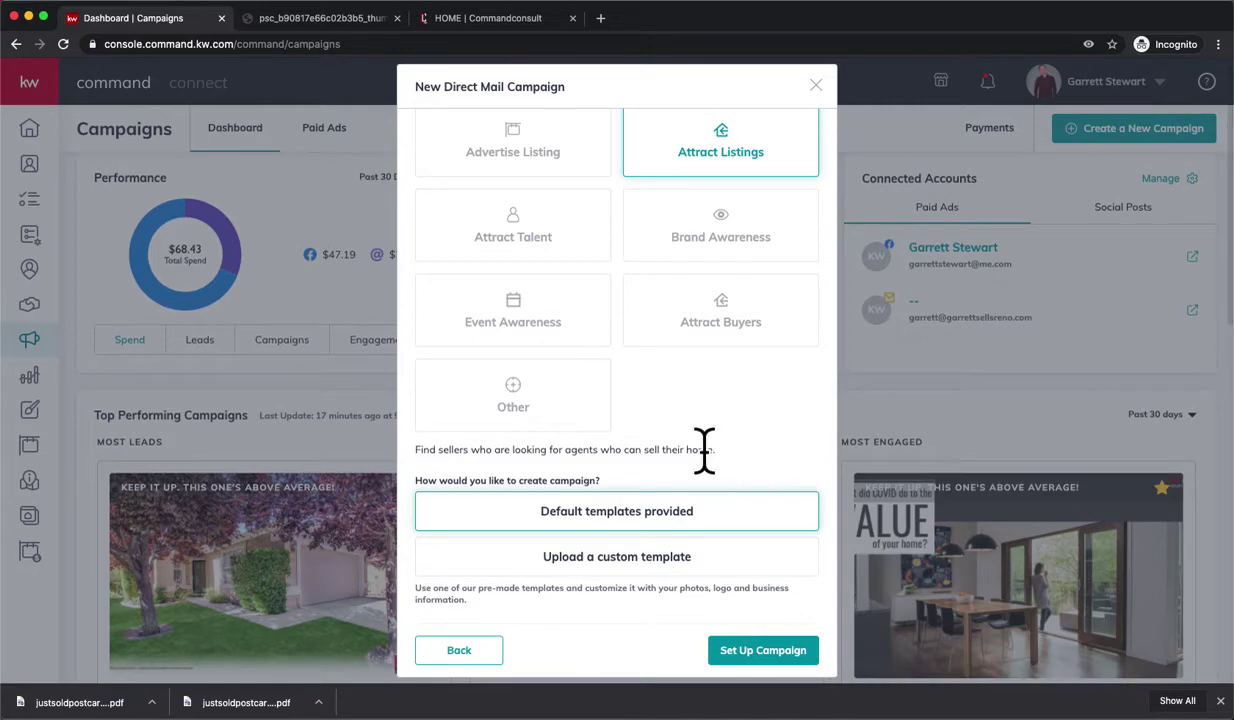
pyautogui.click(650, 562)
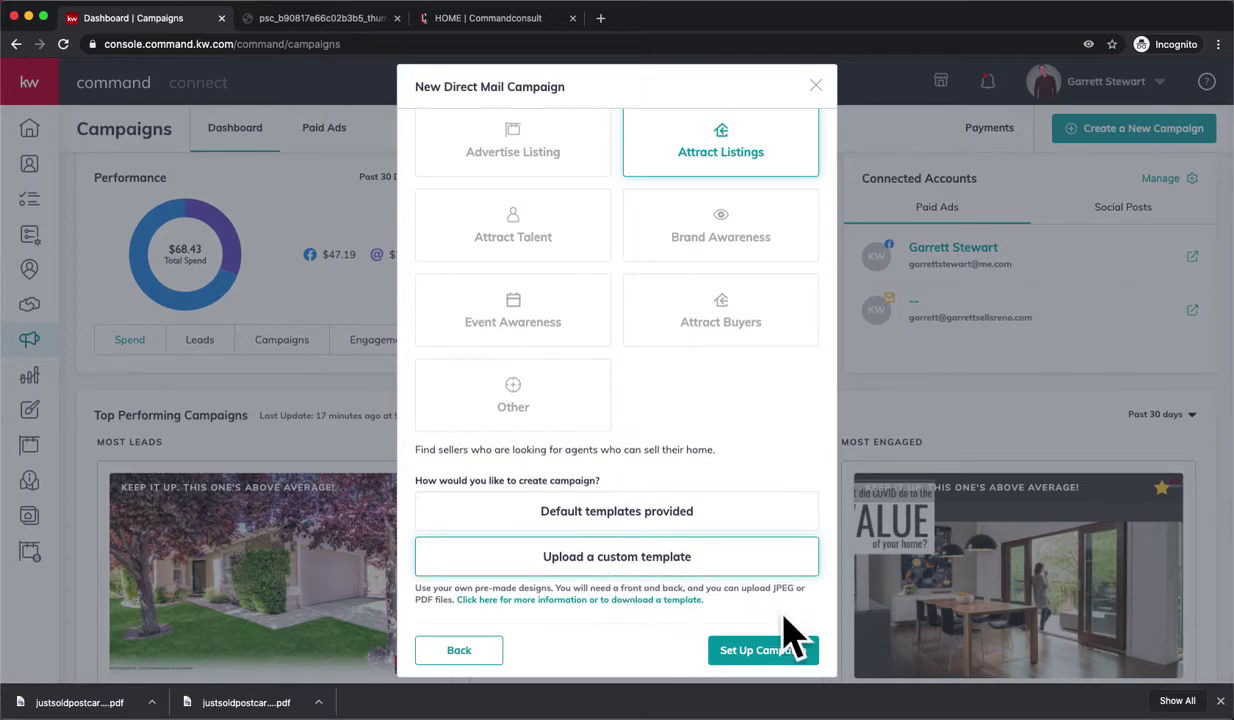
# - Set up the campaign and upload the downloaded postcard PDF from Downloads as the front design
pyautogui.click(775, 660)
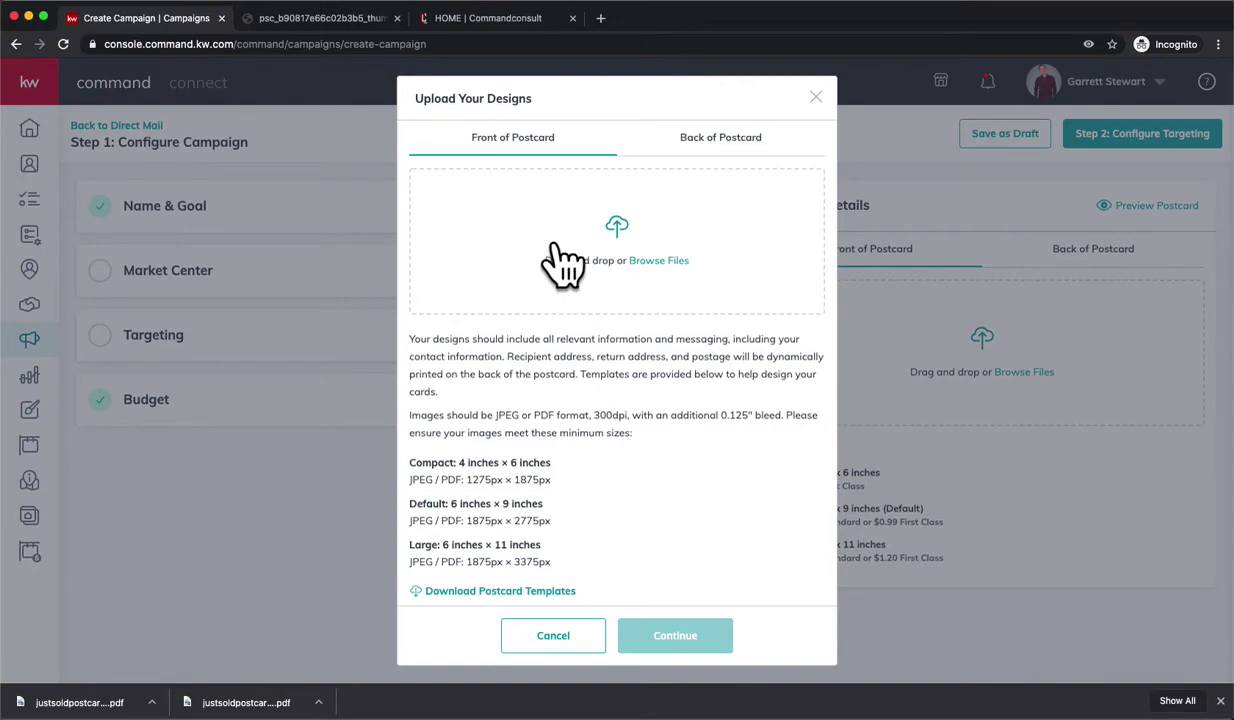
pyautogui.click(650, 262)
pyautogui.click(98, 170)
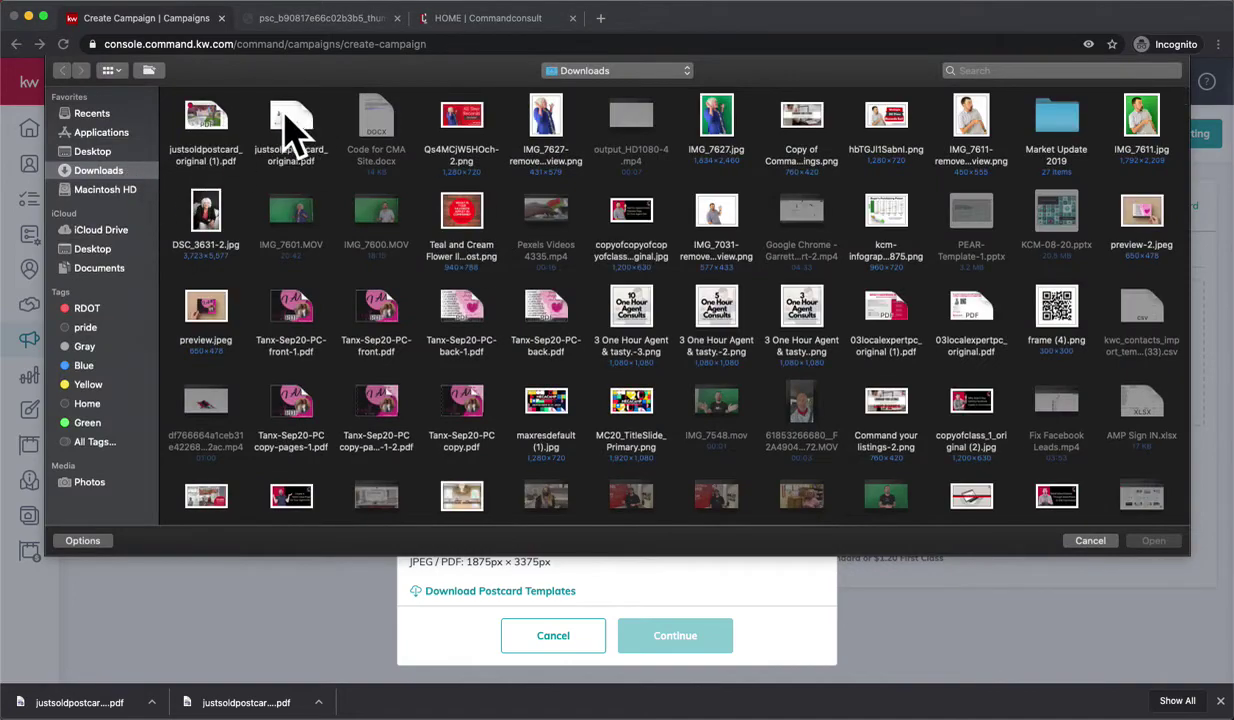
pyautogui.doubleClick(207, 128)
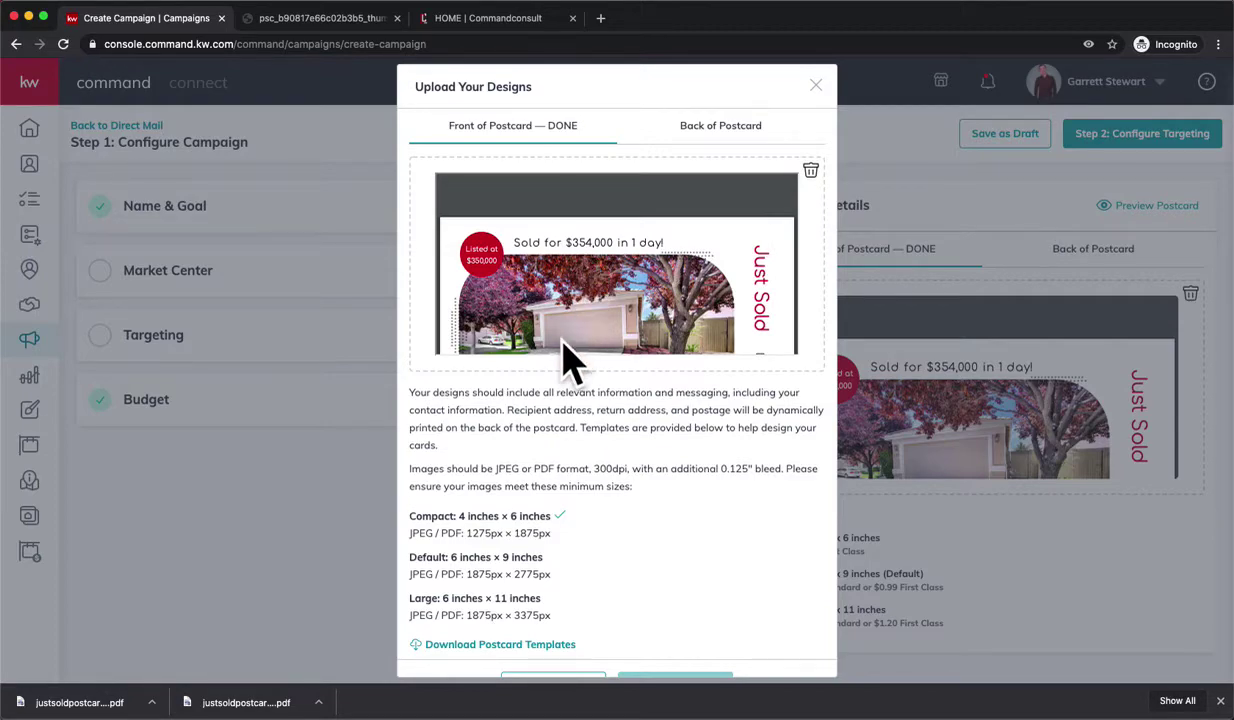
# - Upload the back-of-postcard PDF as the back design
pyautogui.scroll(-2, 565, 358)
pyautogui.scroll(-2, 565, 366)
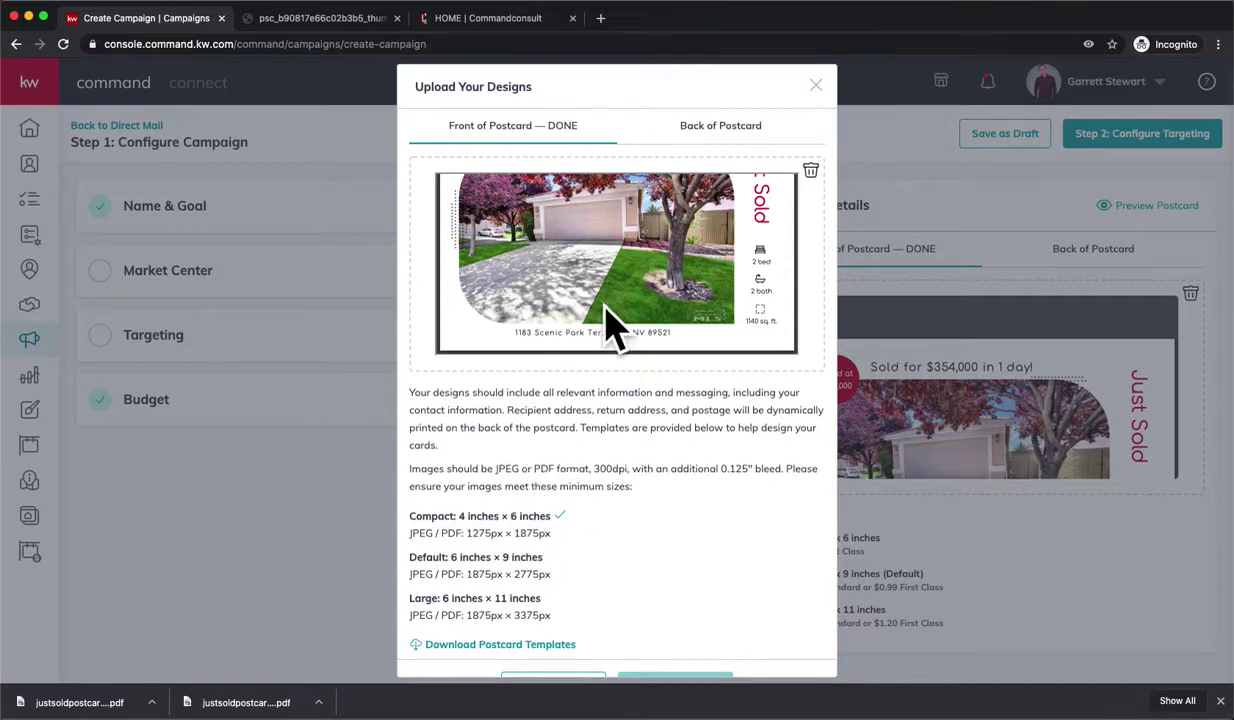
pyautogui.click(738, 125)
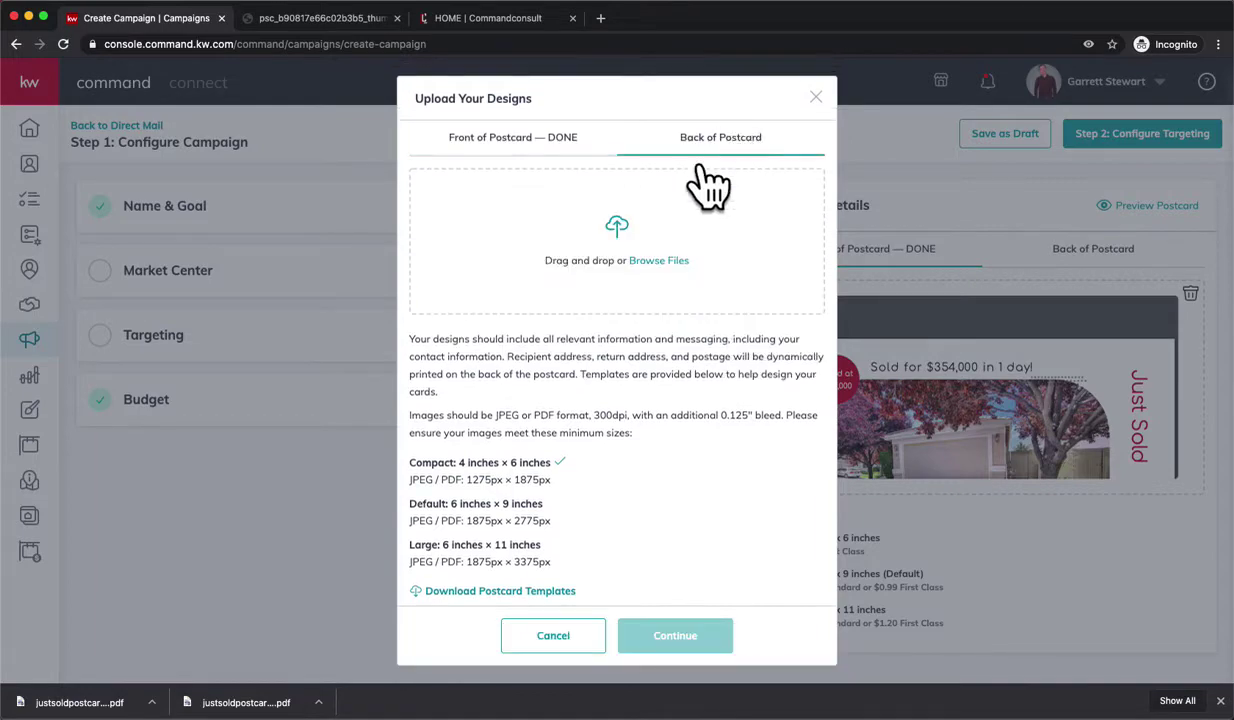
pyautogui.click(664, 262)
pyautogui.doubleClick(289, 120)
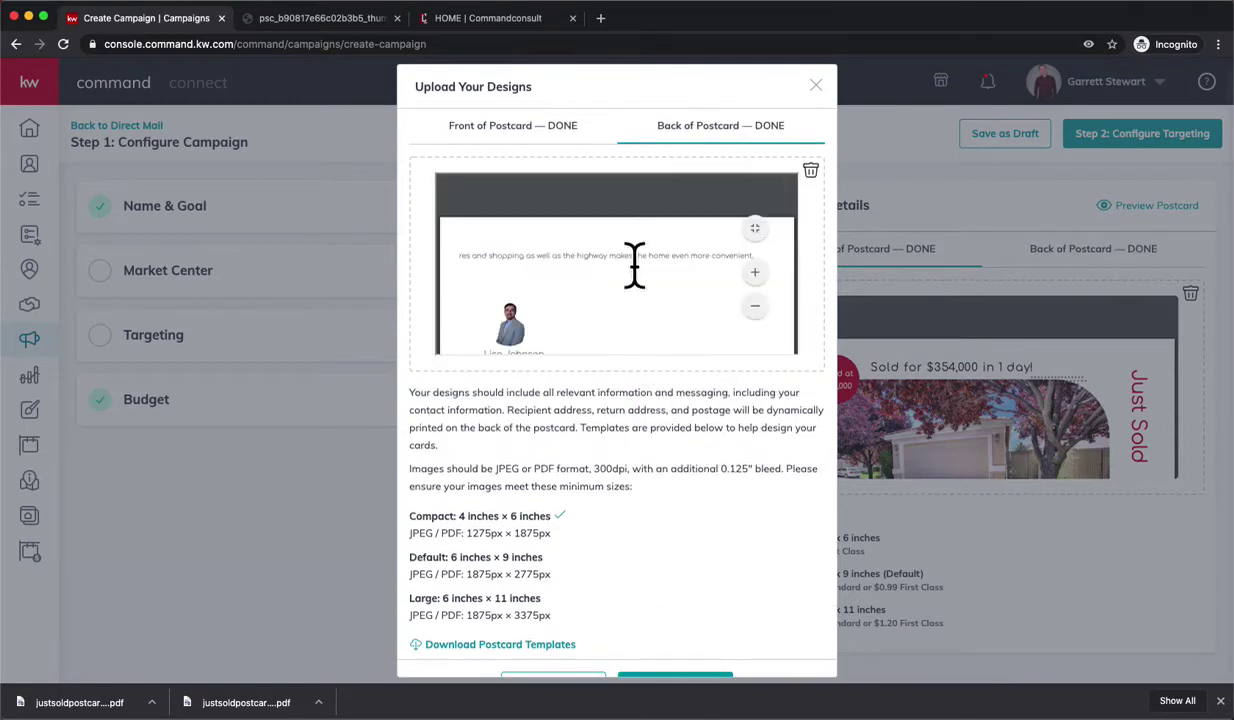
# - Close the upload dialog and autofill the Market Center office details from a saved address
pyautogui.click(674, 686)
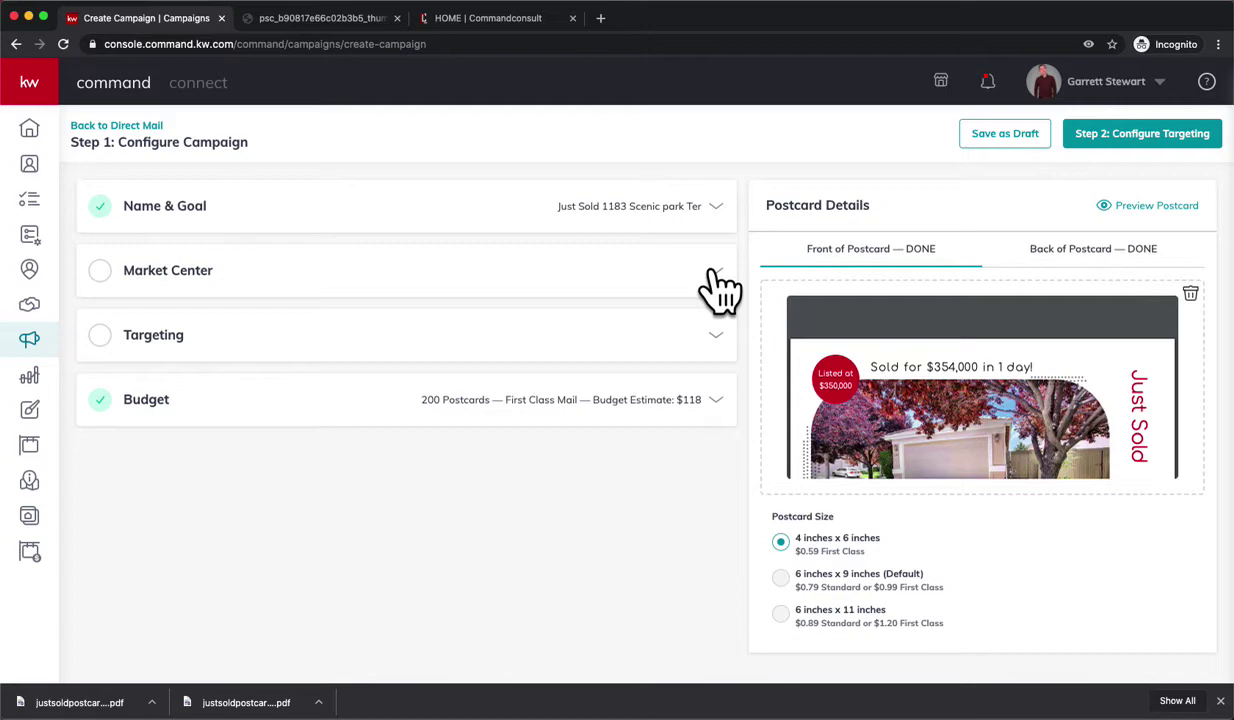
pyautogui.click(713, 272)
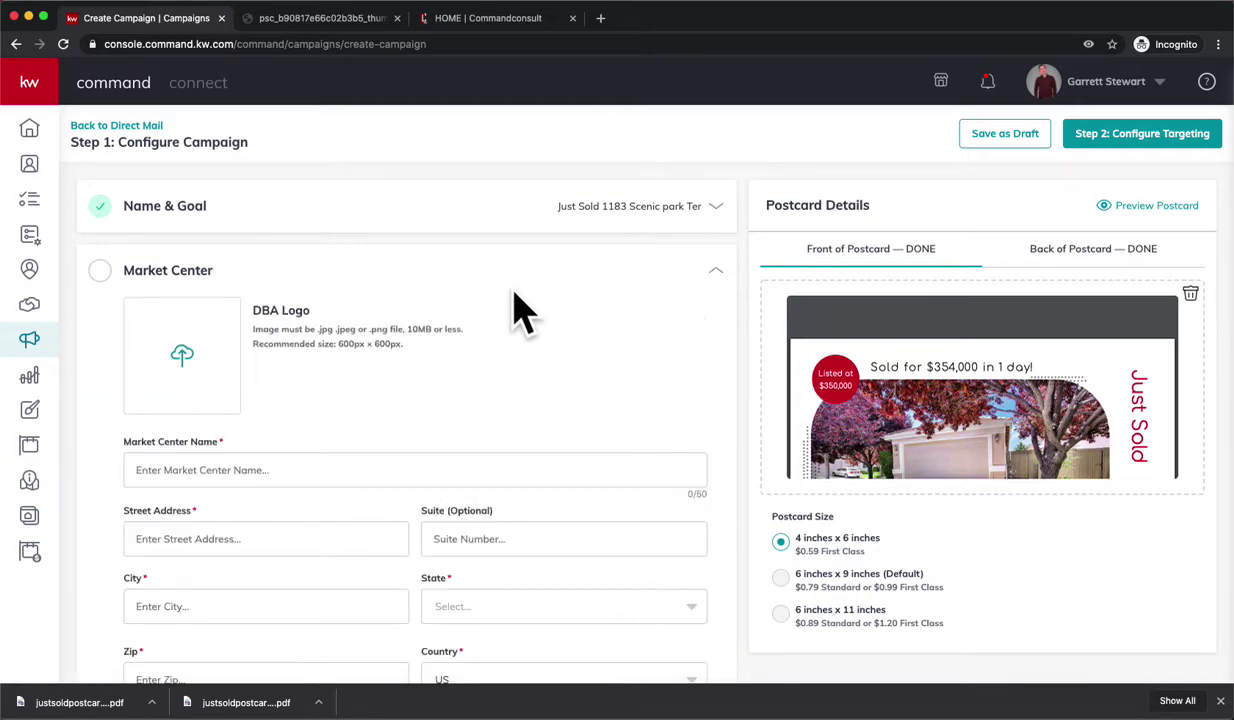
pyautogui.scroll(-1, 265, 422)
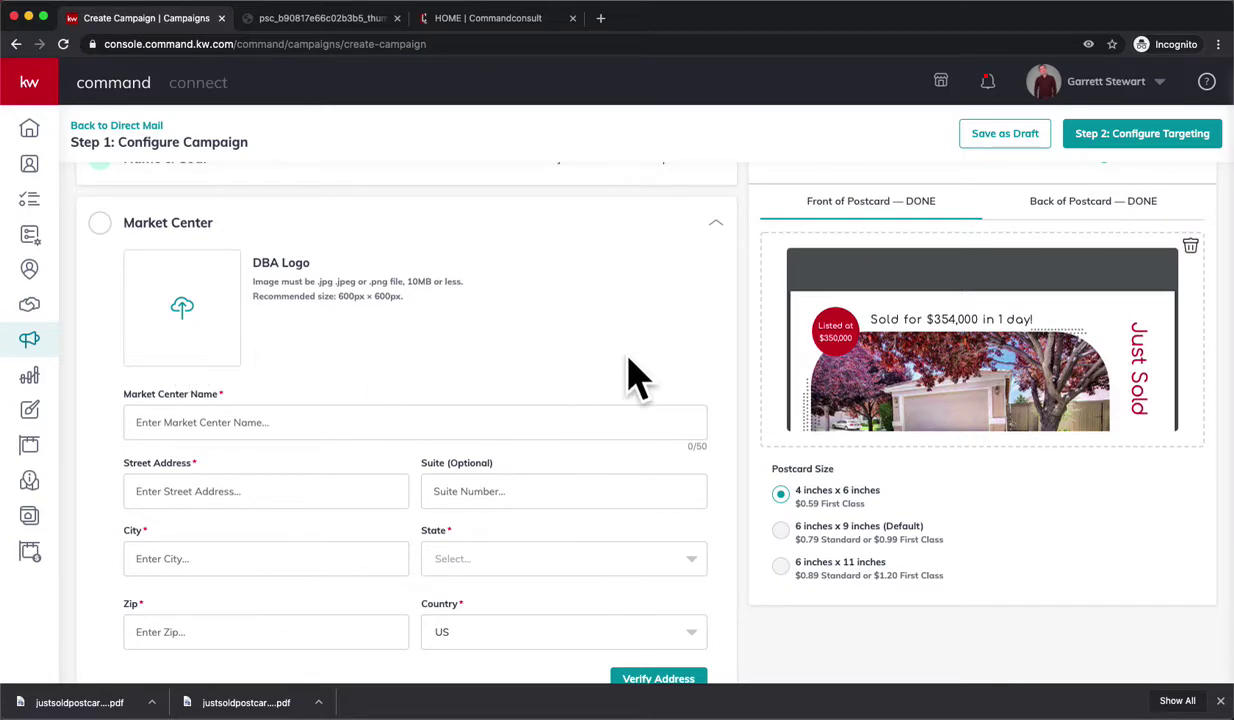
pyautogui.scroll(-1, 590, 376)
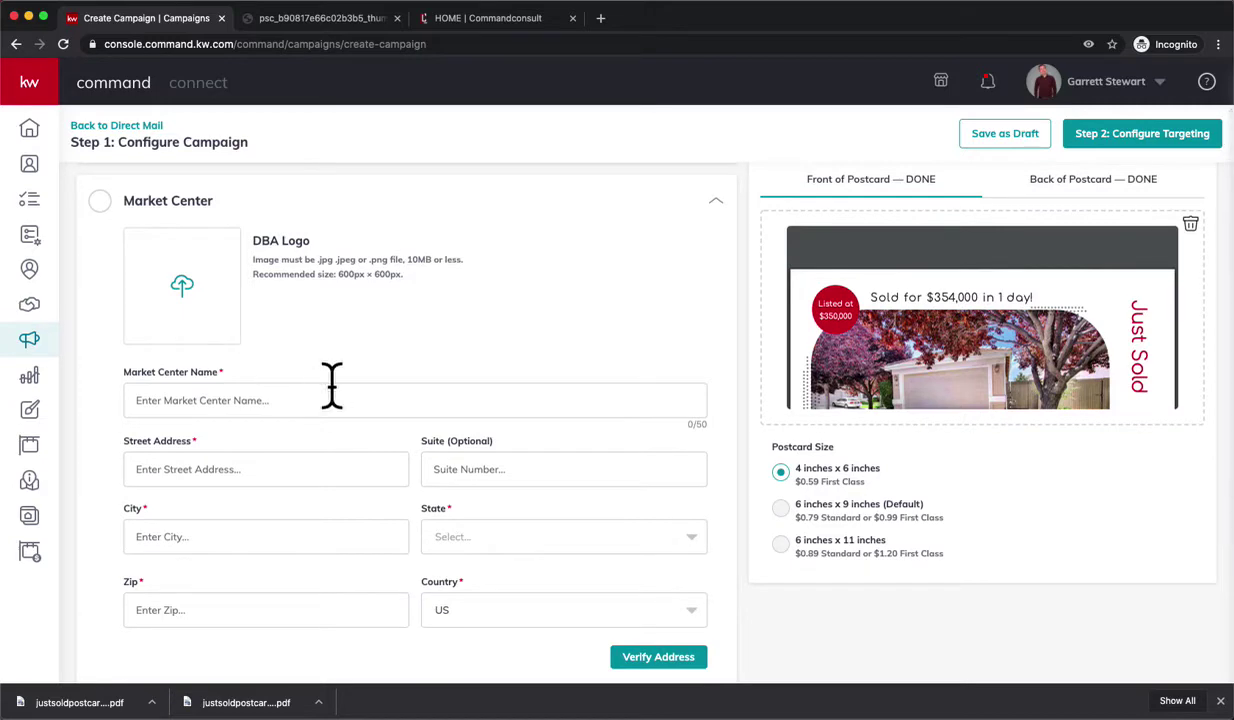
pyautogui.scroll(-2, 325, 399)
pyautogui.click(310, 350)
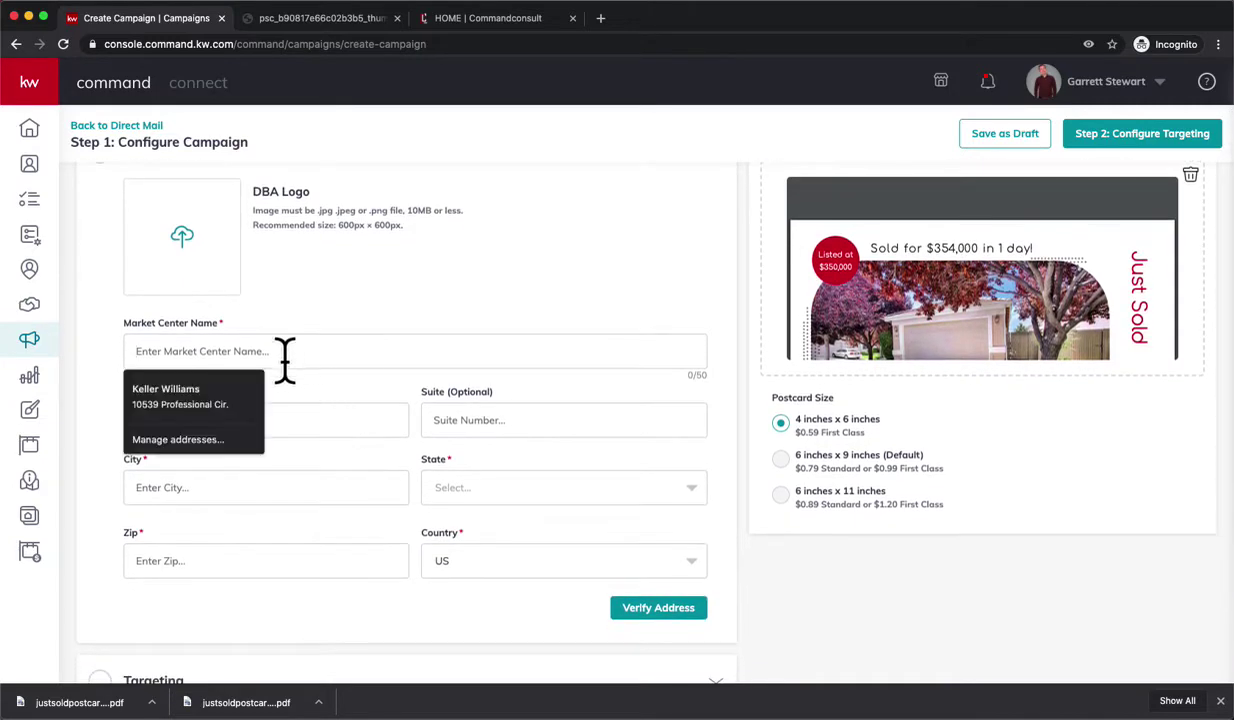
pyautogui.click(234, 396)
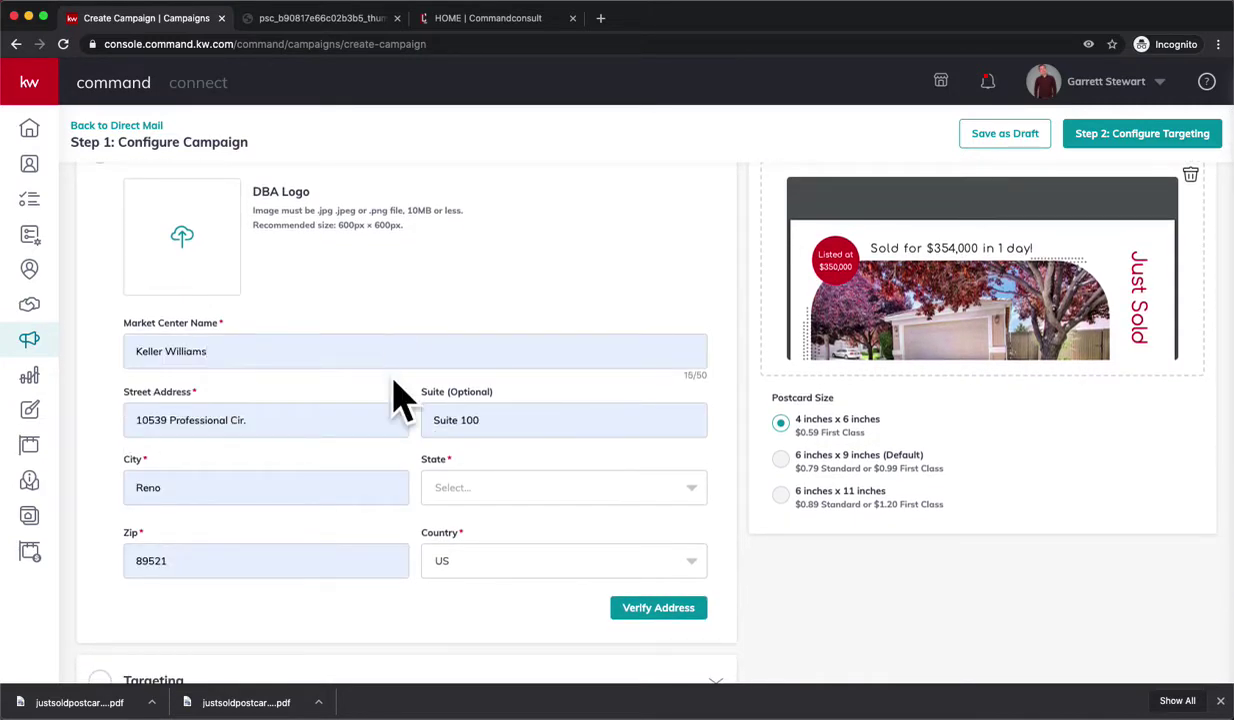
# - Set the office state to NV, verify the address and confirm the corrected version
pyautogui.scroll(-2, 450, 400)
pyautogui.click(497, 410)
pyautogui.scroll(-4, 468, 540)
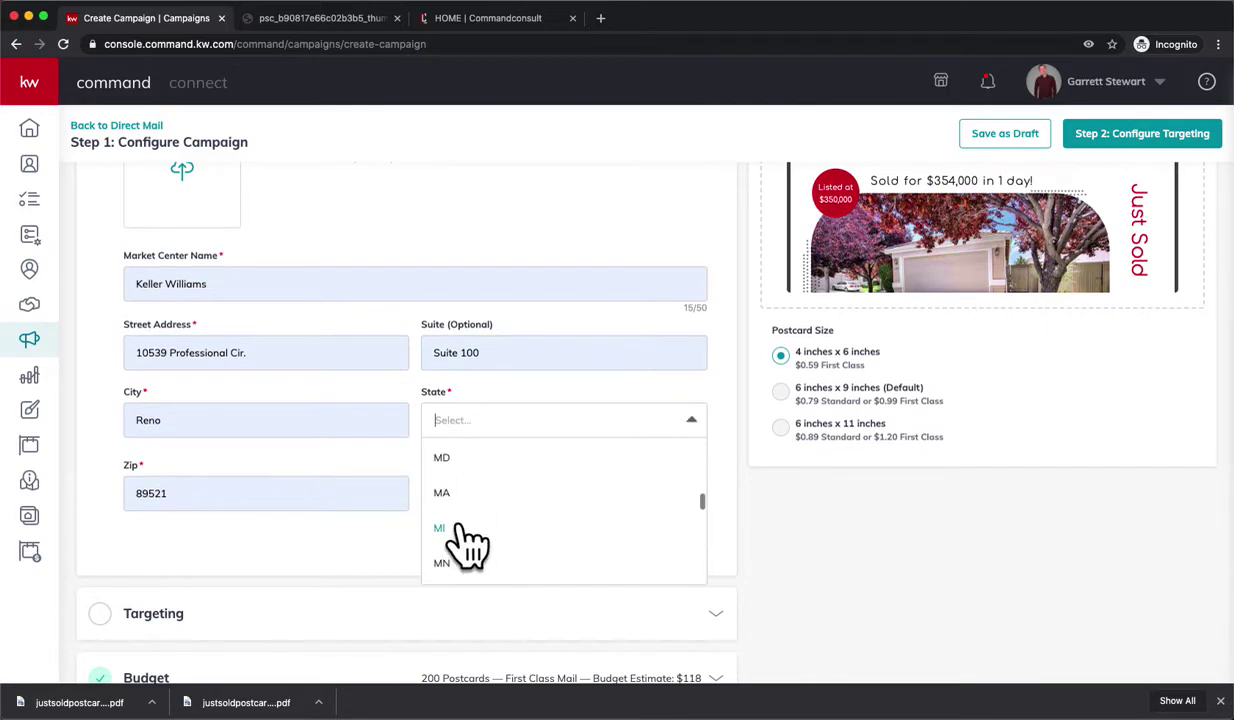
pyautogui.click(452, 499)
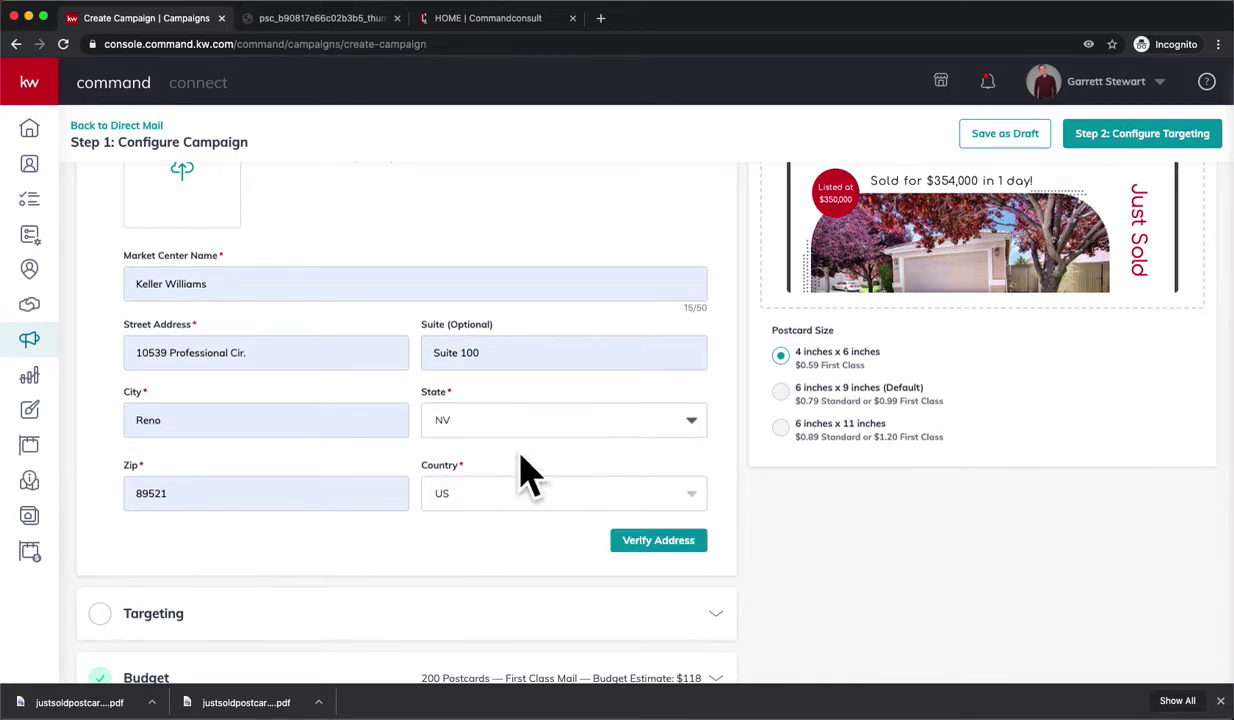
pyautogui.click(681, 548)
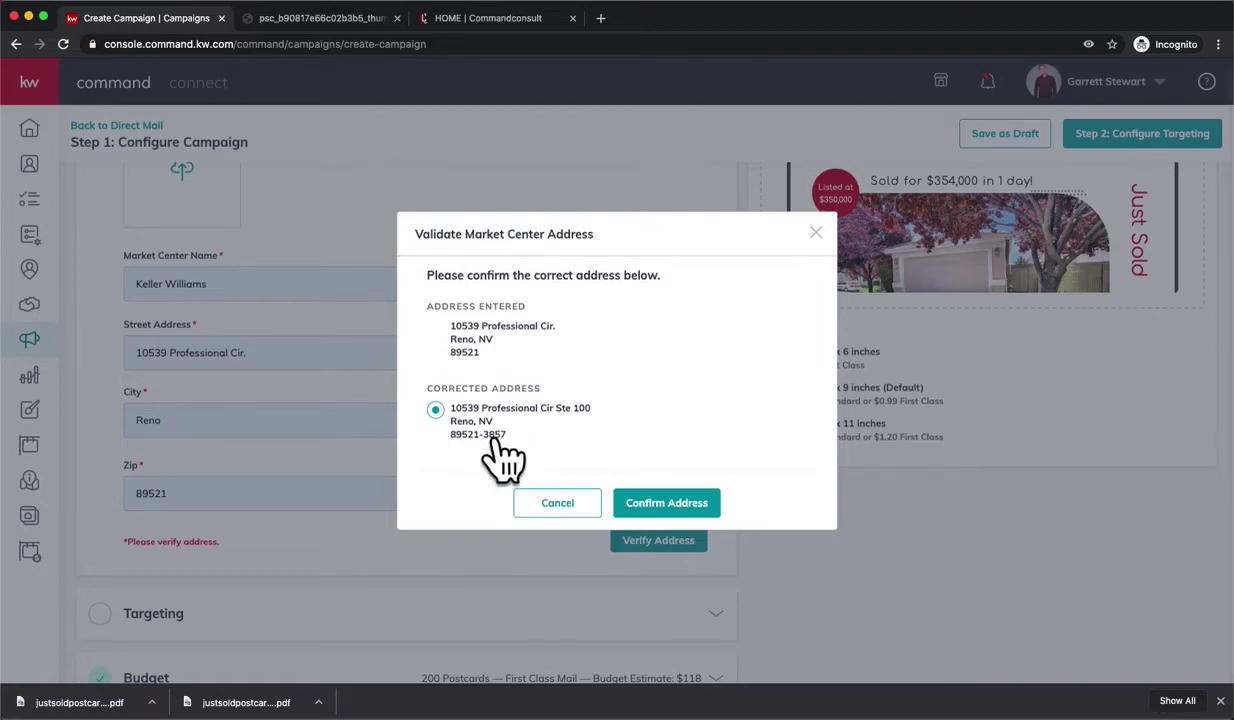
pyautogui.click(690, 512)
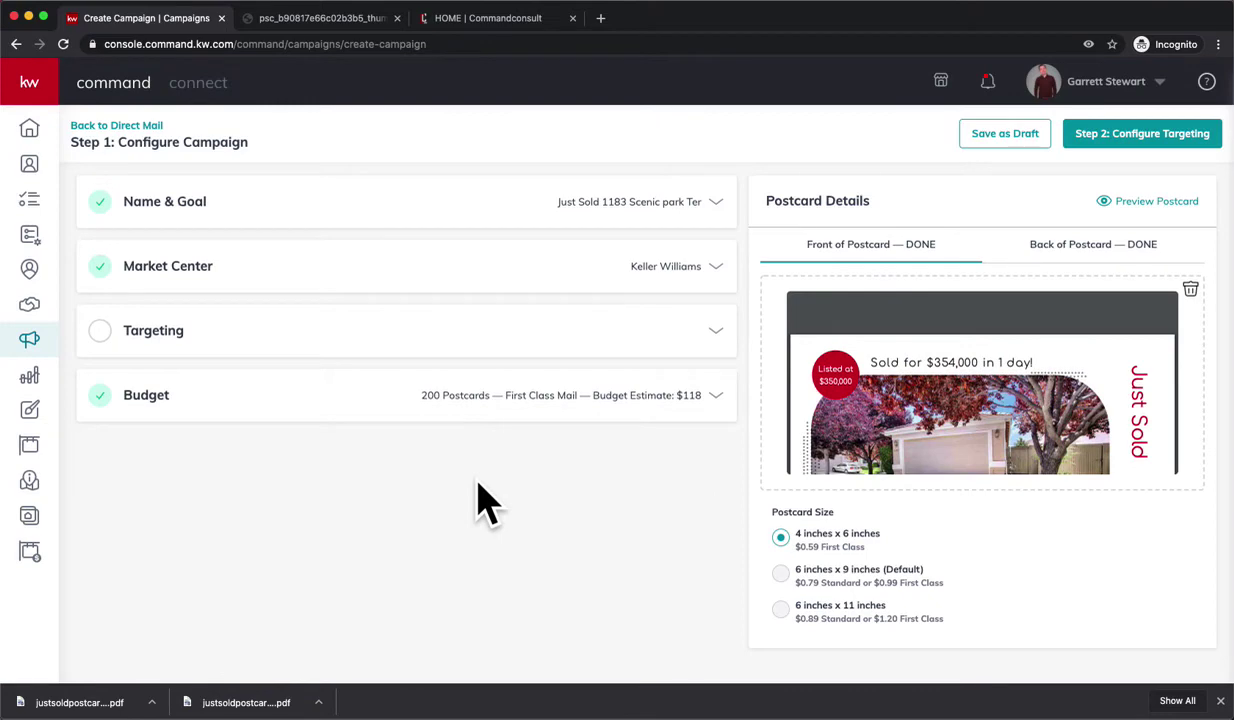
# - Save Local Targeting around the sold property's street address in Reno, NV 89521
pyautogui.click(725, 345)
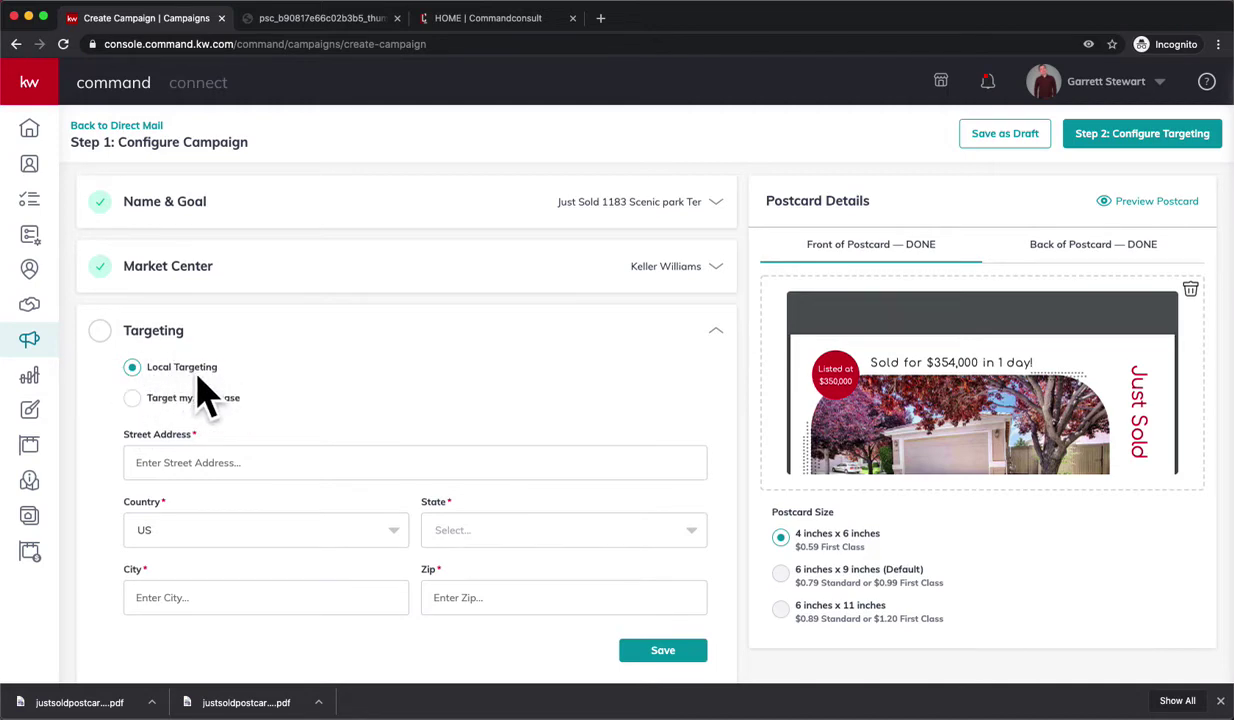
pyautogui.click(306, 460)
pyautogui.click(492, 532)
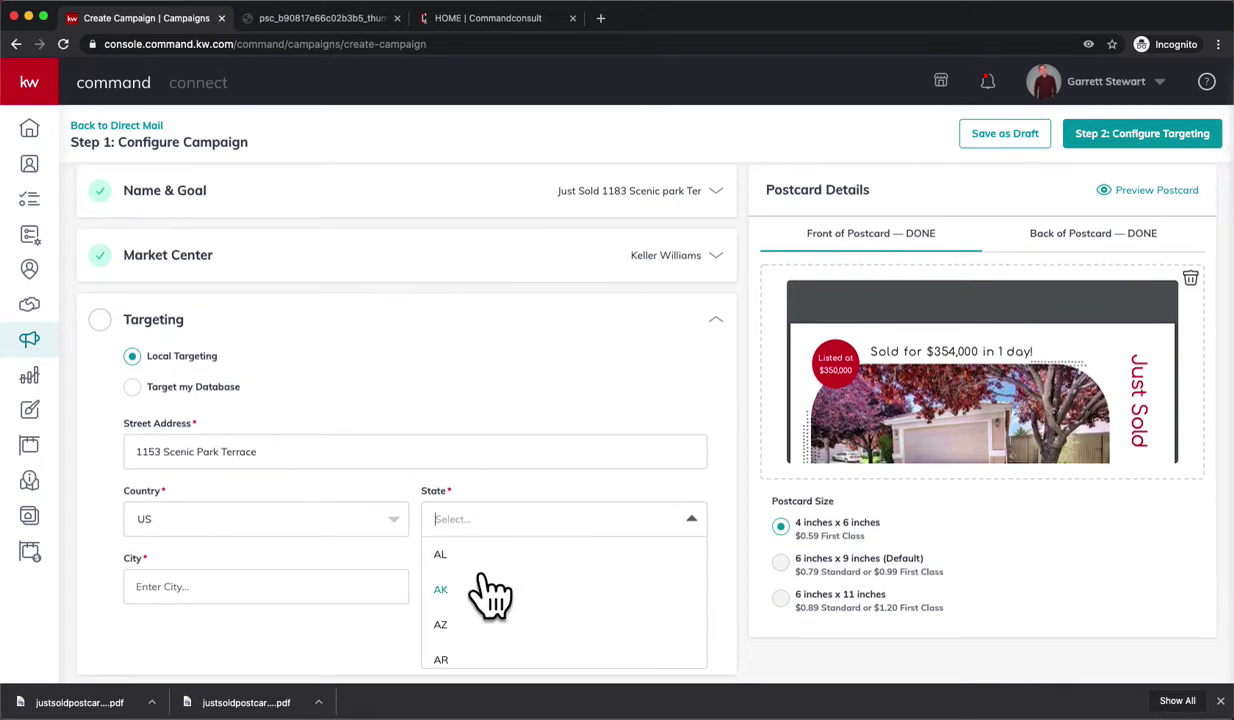
pyautogui.write('nv')
pyautogui.click(460, 553)
pyautogui.click(318, 578)
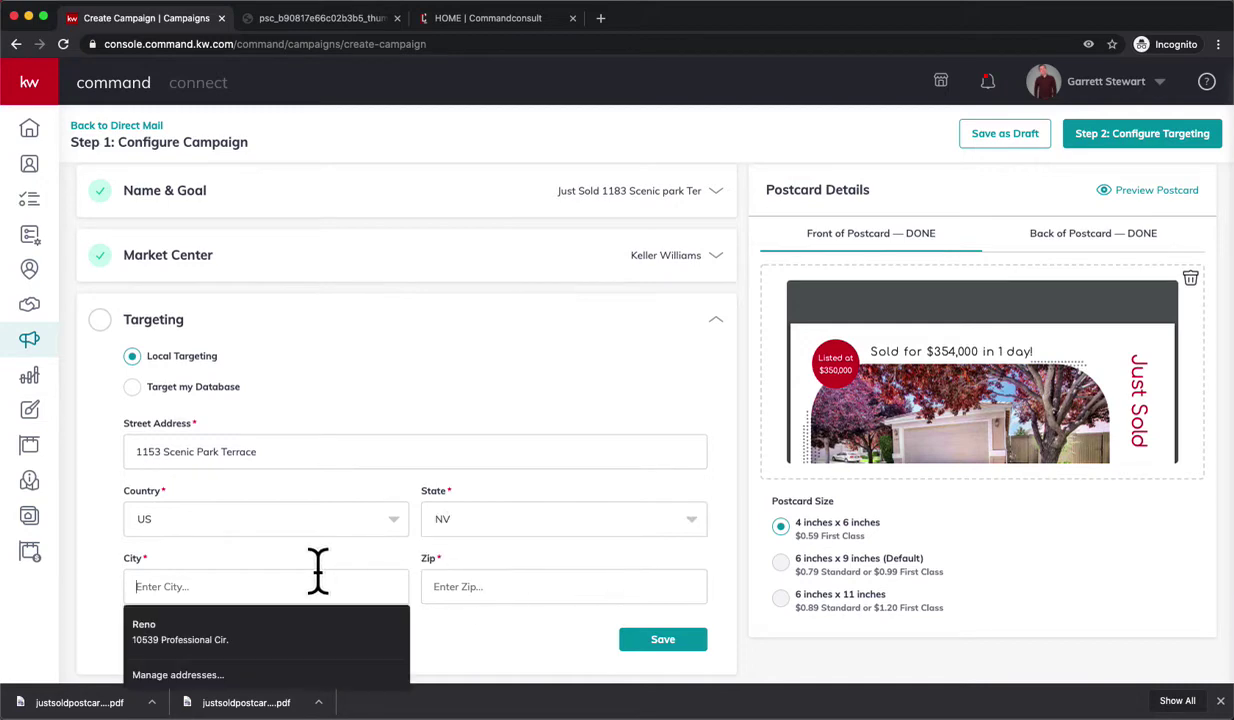
pyautogui.write('Reno')
pyautogui.press('Tab')
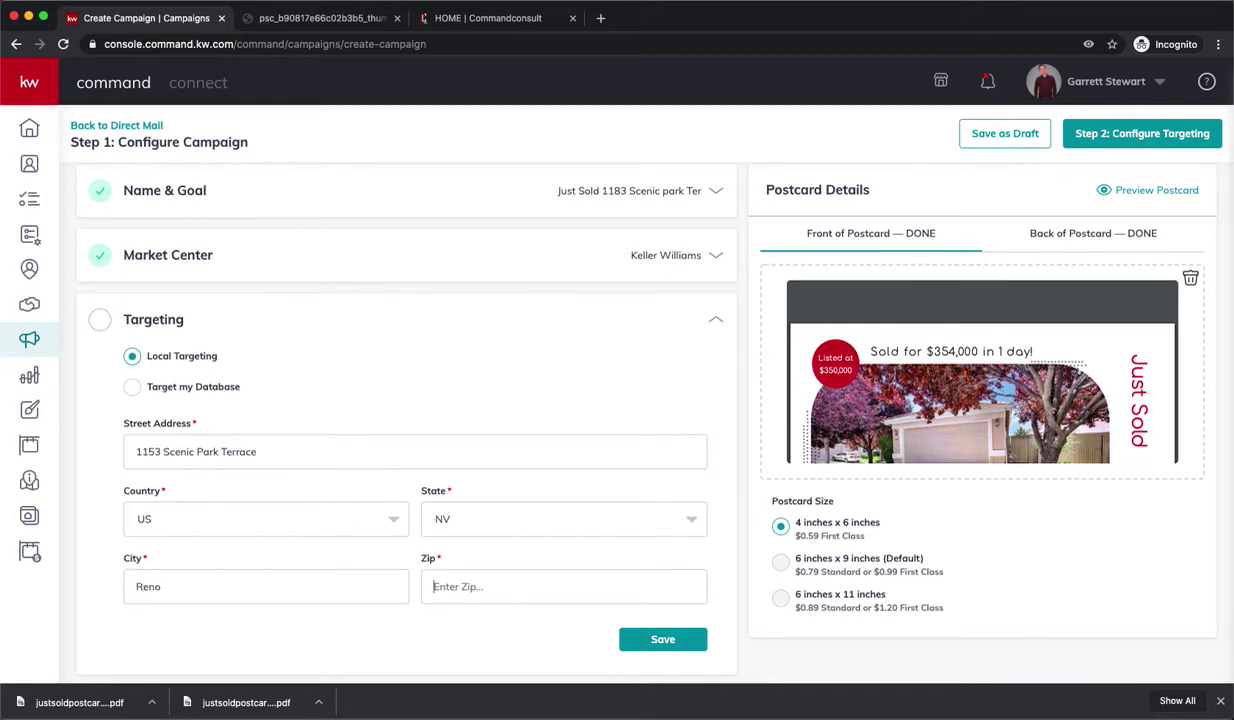
pyautogui.write('89521')
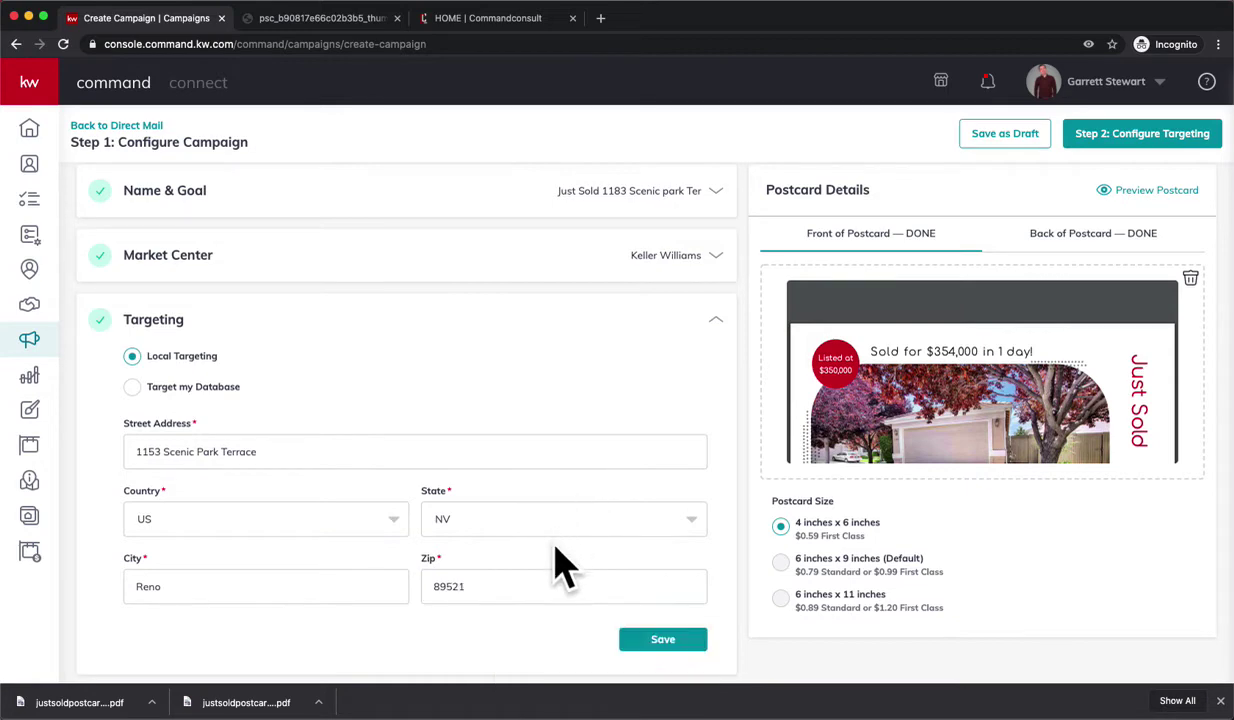
pyautogui.scroll(-1, 560, 566)
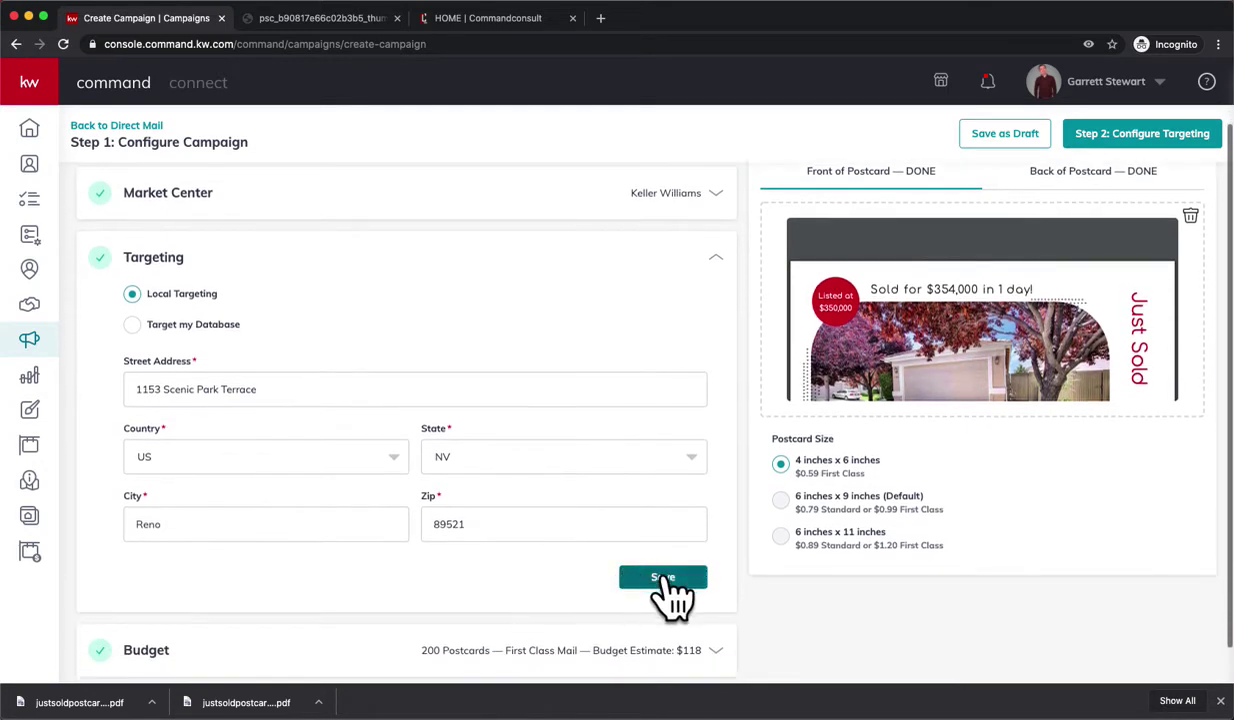
pyautogui.click(663, 578)
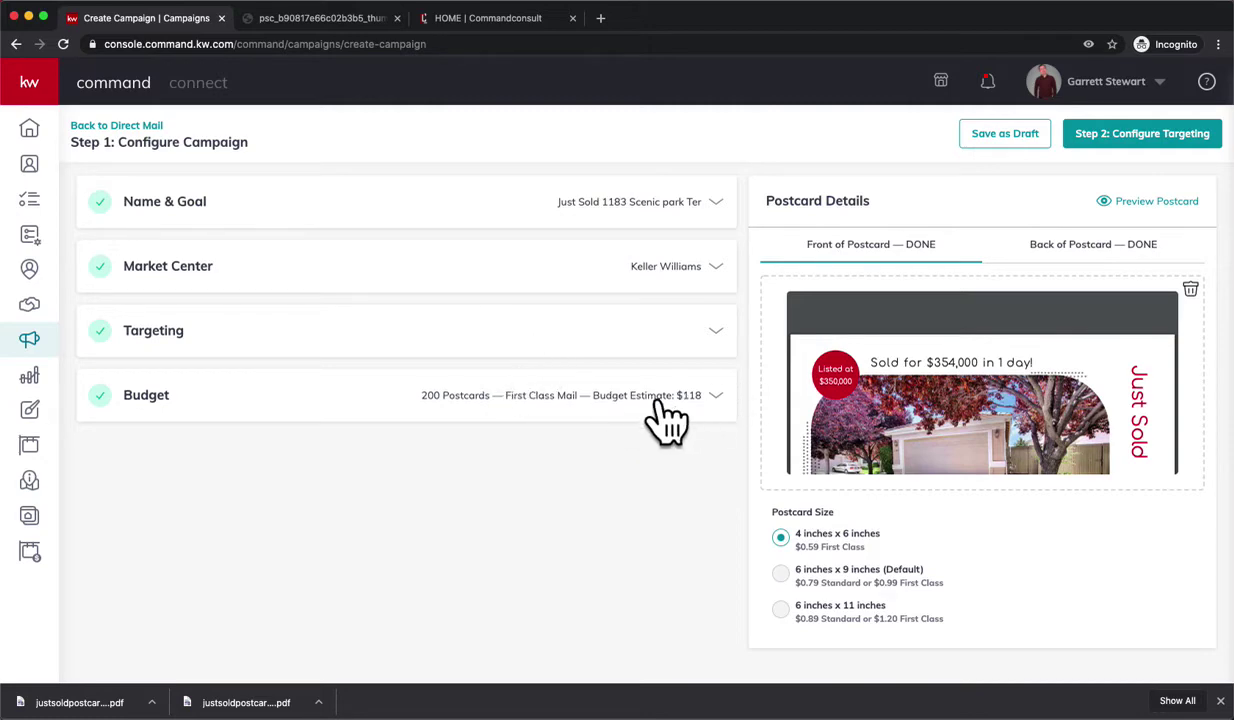
# - Change the postcard quantity to 100 and save the budget
pyautogui.click(720, 410)
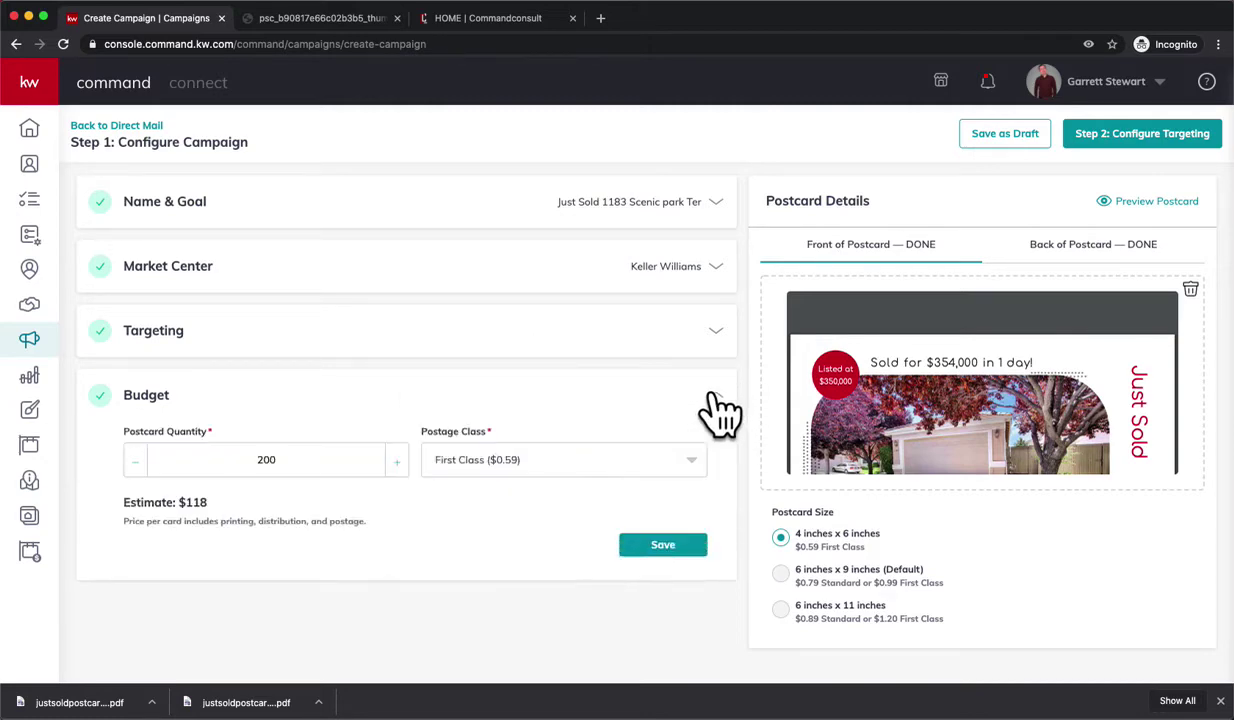
pyautogui.doubleClick(303, 463)
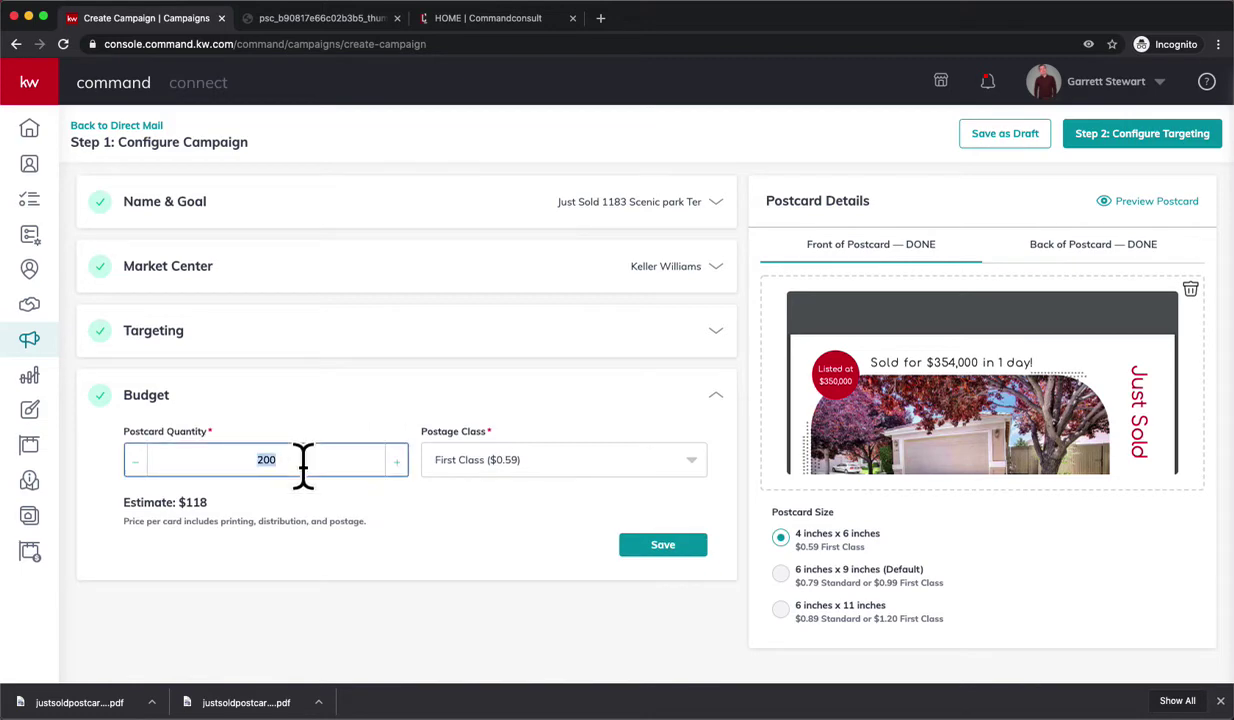
pyautogui.click(392, 514)
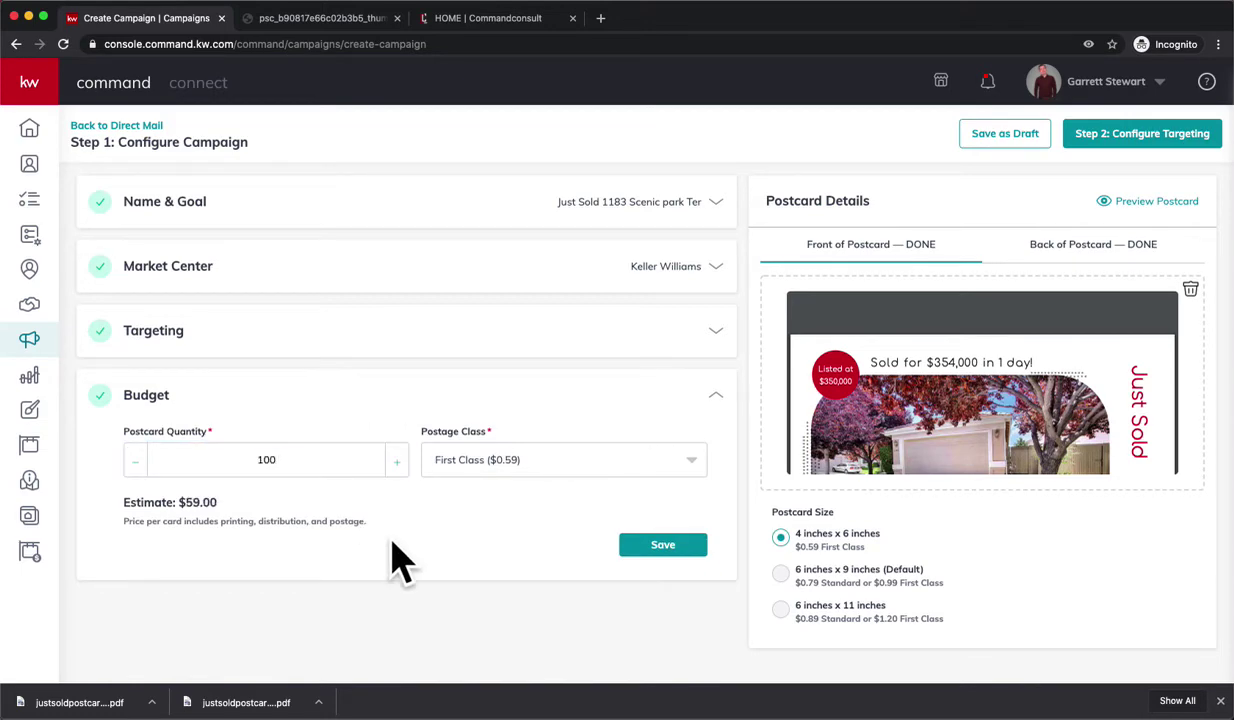
pyautogui.click(670, 545)
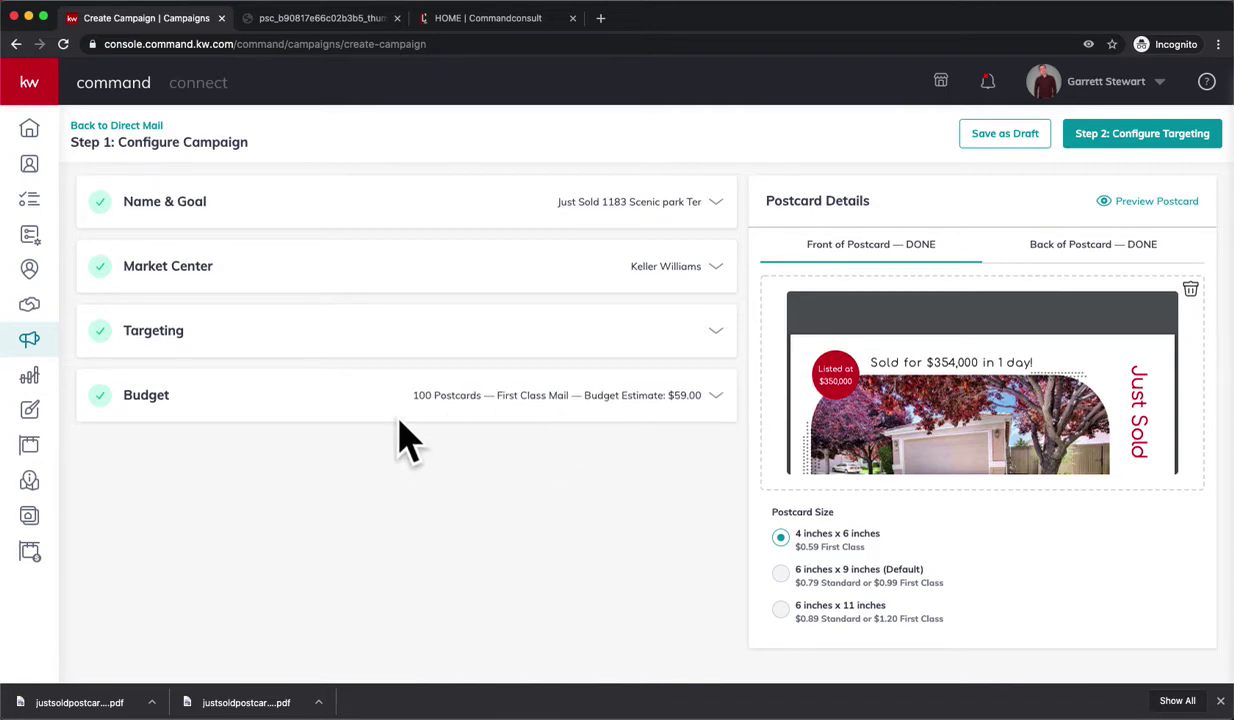
# - Proceed to Step 2: Configure Targeting and confirm creating the campaign
pyautogui.moveTo(865, 360)
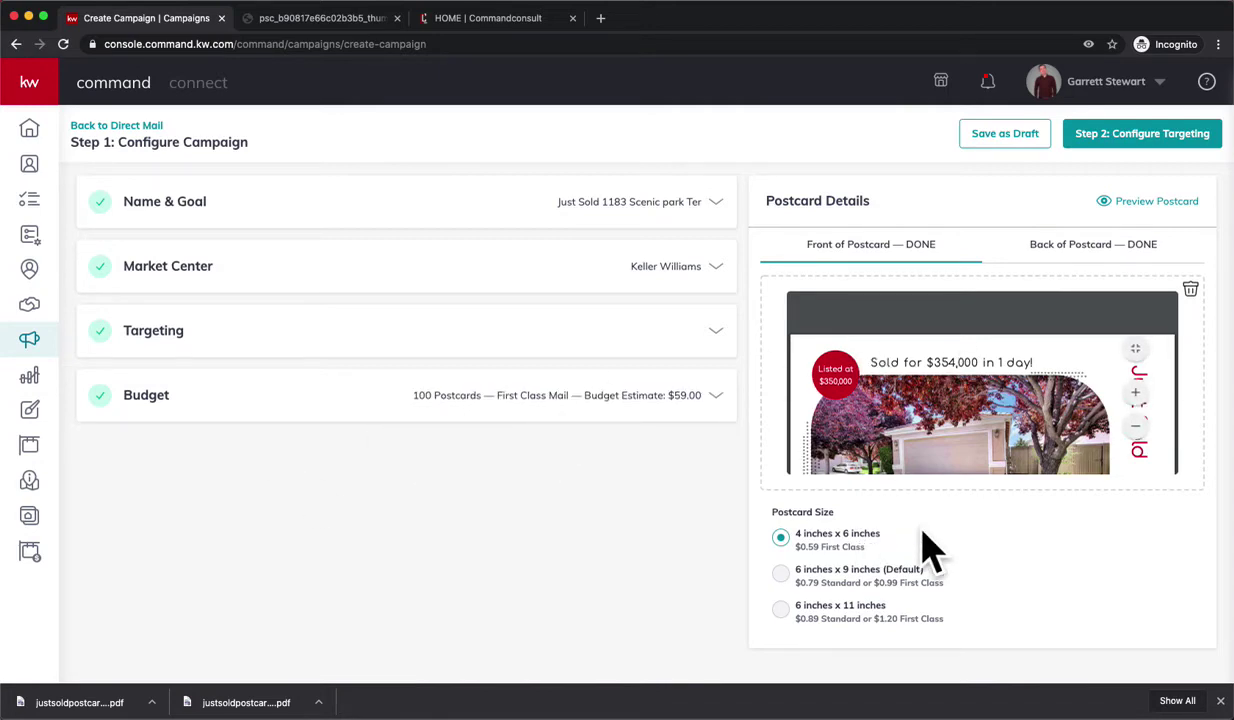
pyautogui.click(1110, 142)
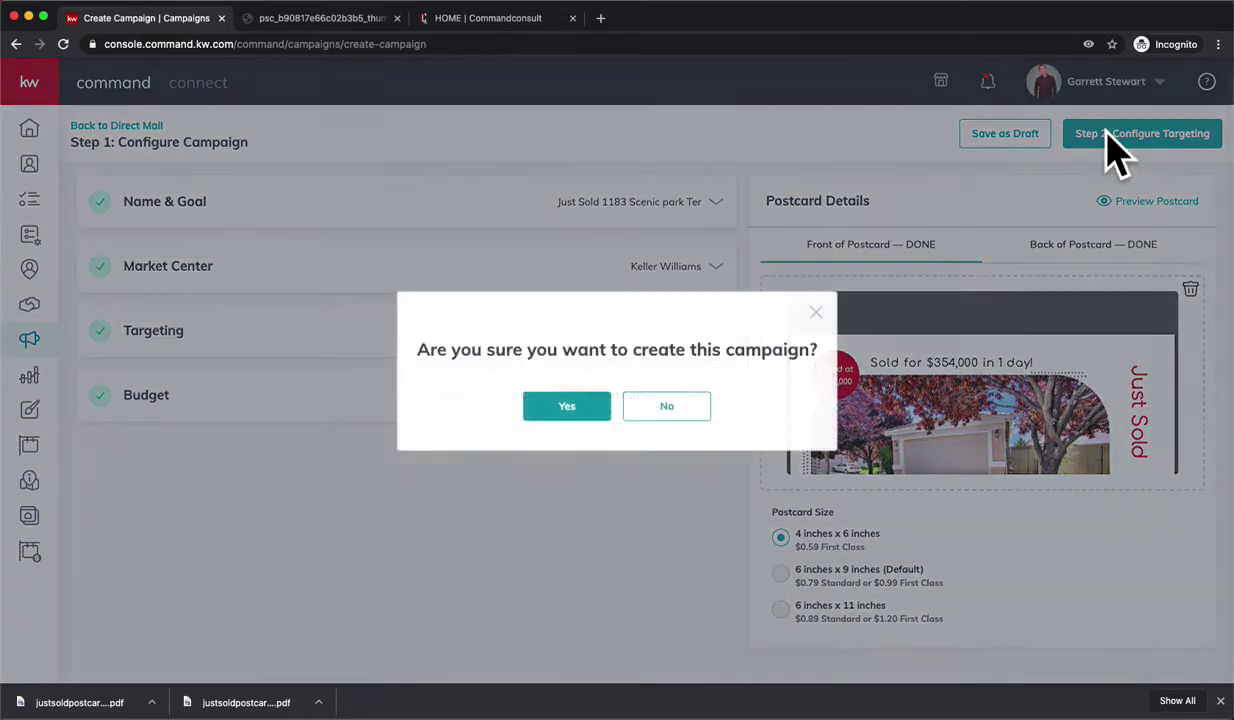
pyautogui.click(570, 405)
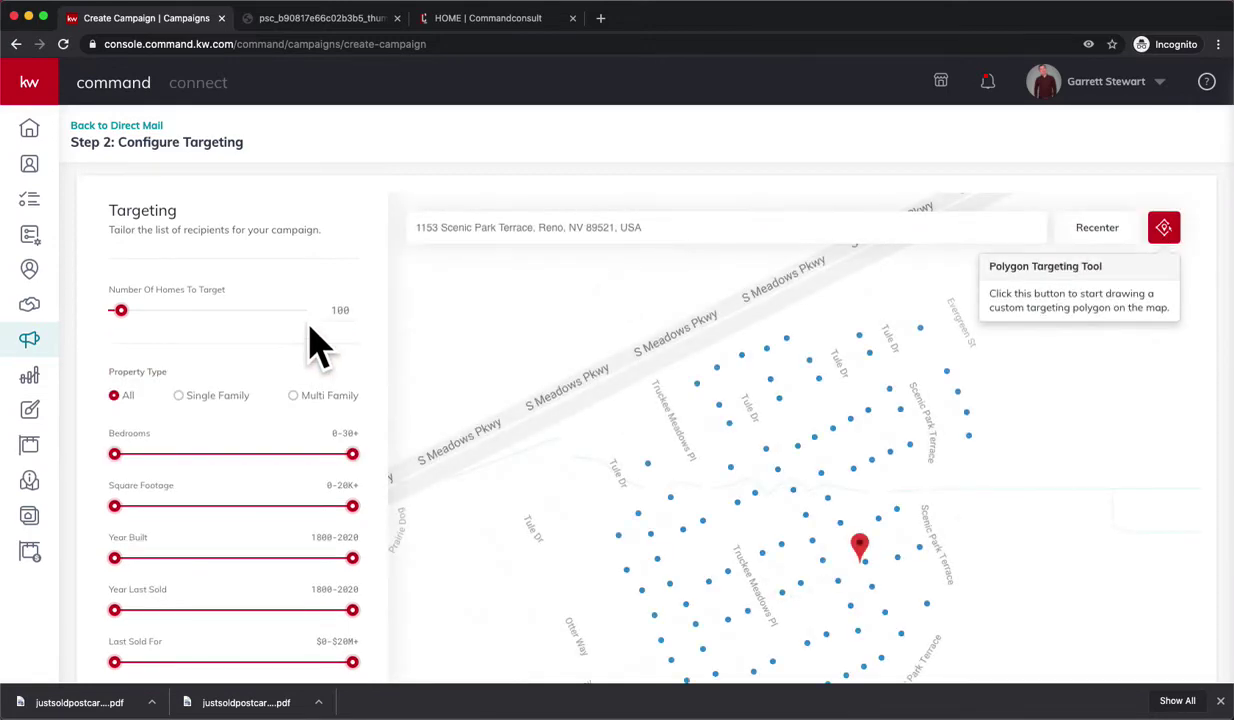
# - Inspect targeted homes around the listing by opening their property info popups on the map
pyautogui.scroll(-2, 305, 345)
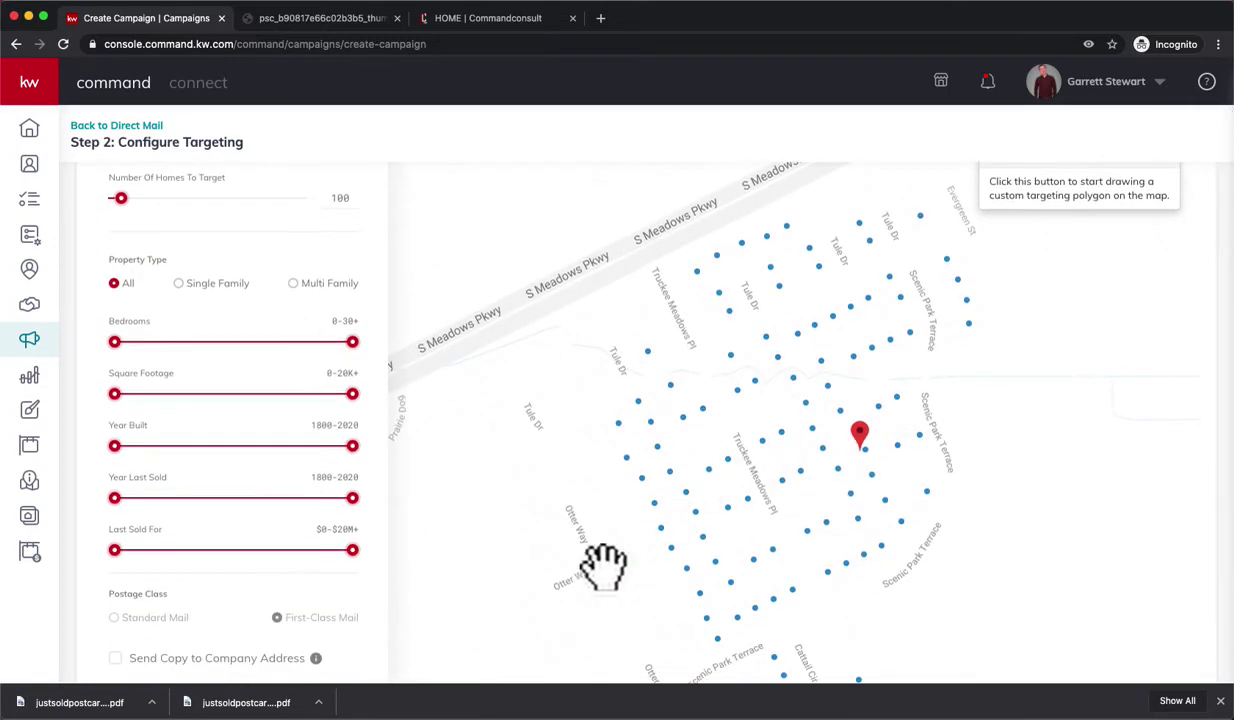
pyautogui.click(919, 435)
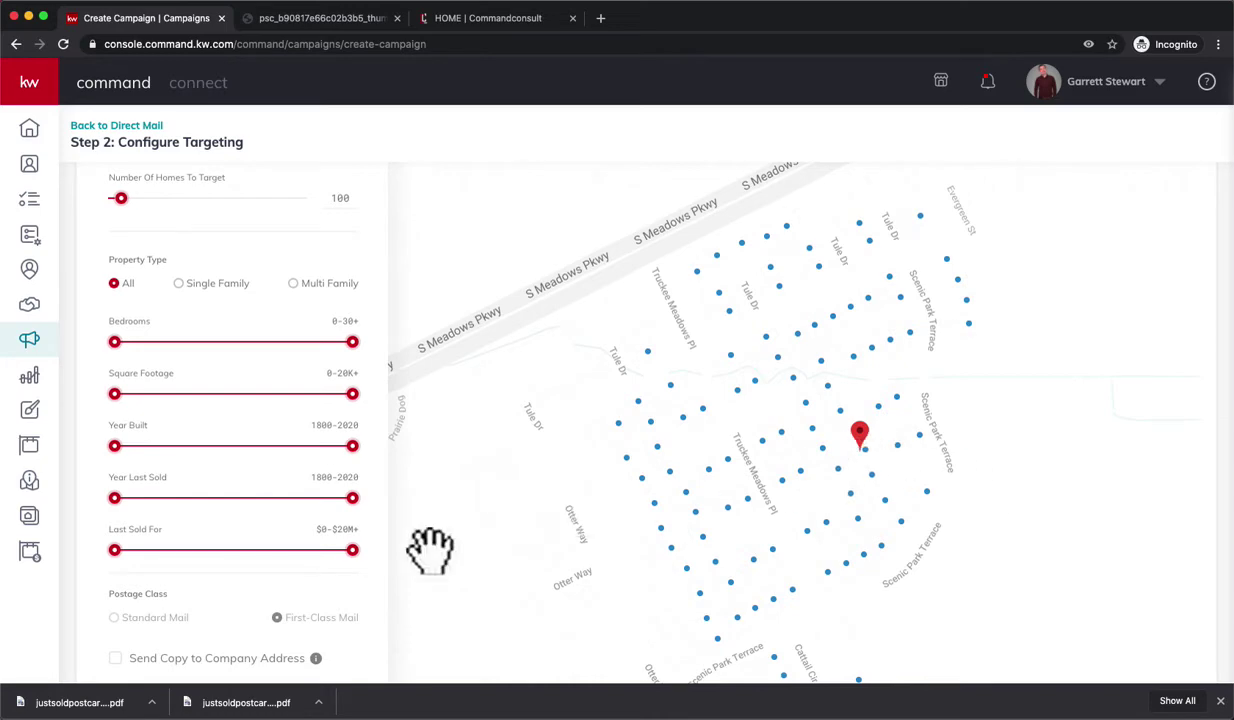
pyautogui.scroll(-3, 266, 323)
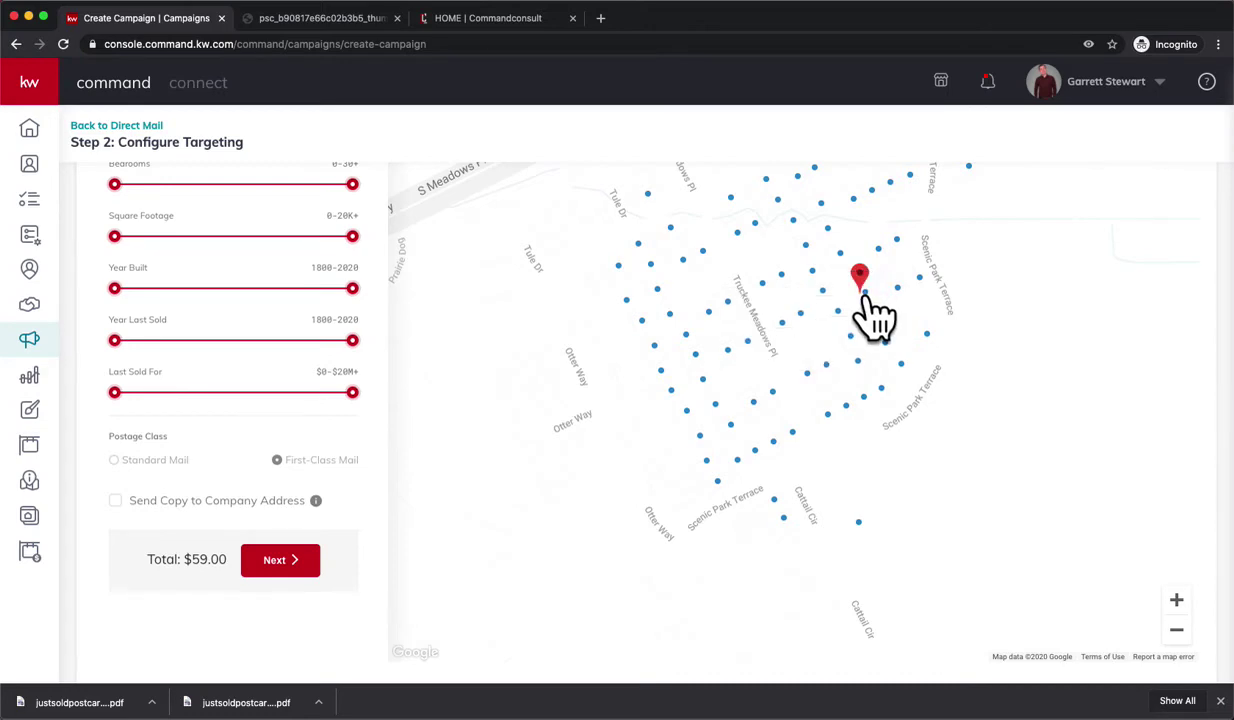
pyautogui.moveTo(865, 294)
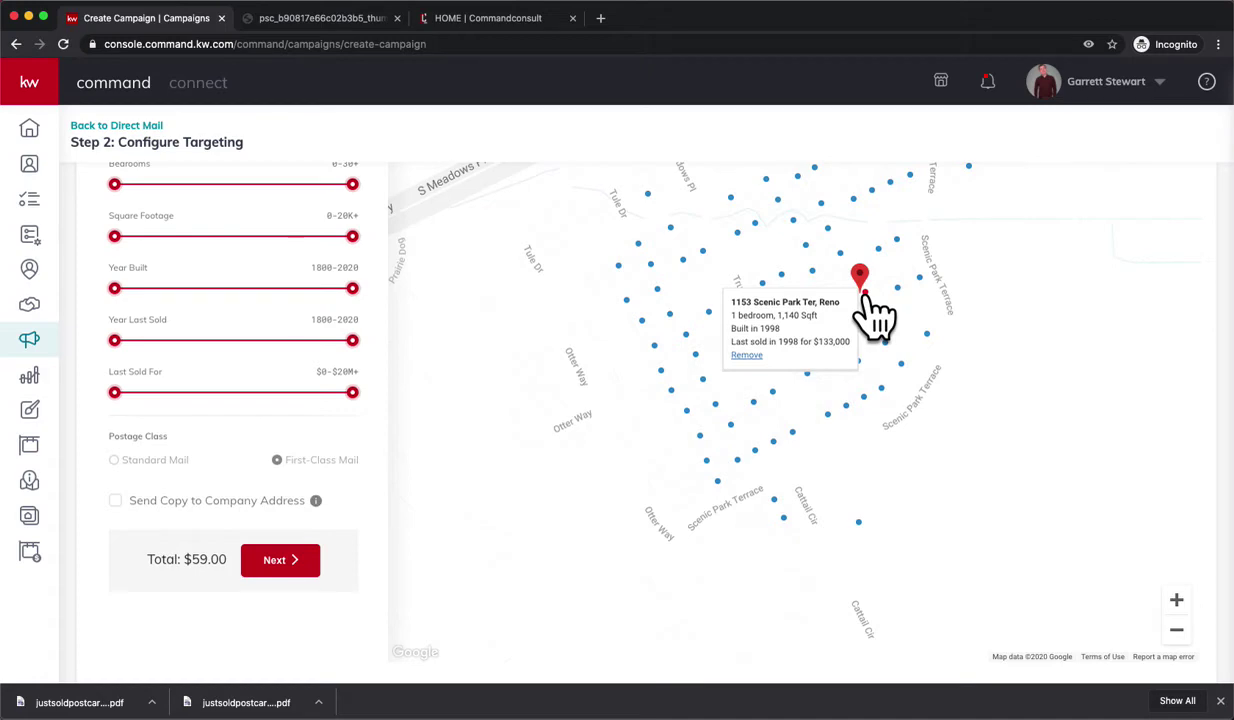
pyautogui.click(747, 356)
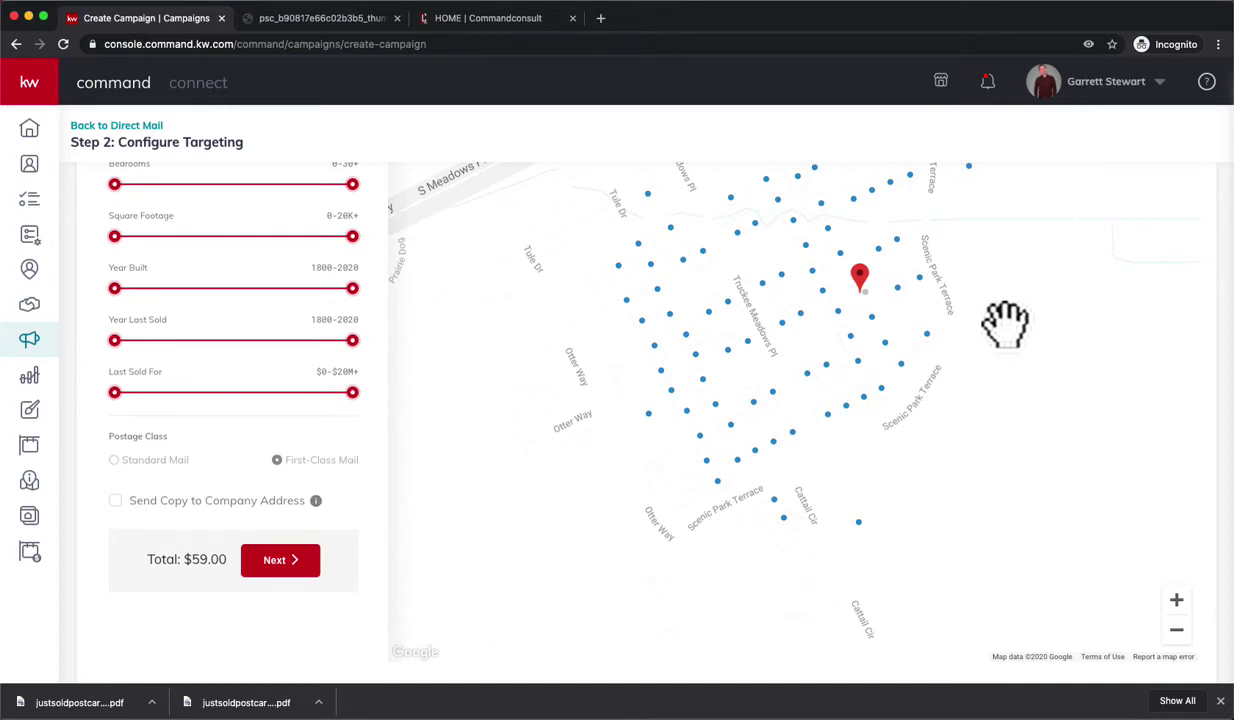
pyautogui.click(897, 289)
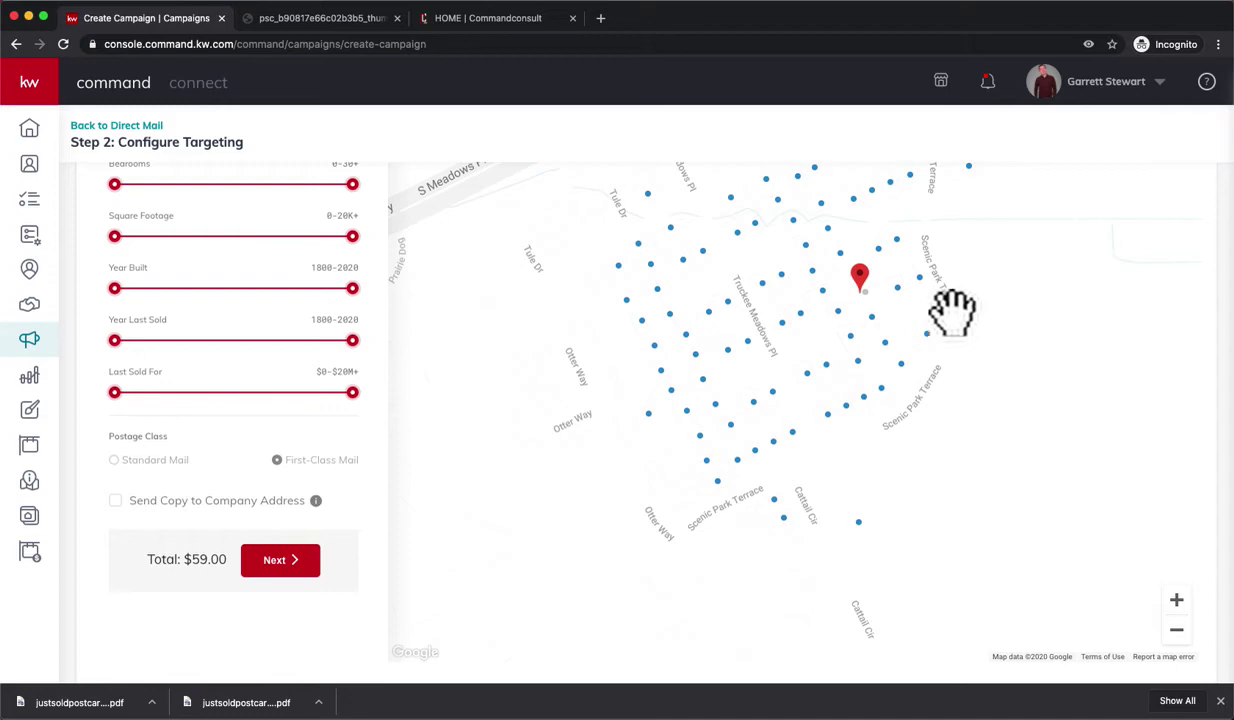
# - Restrict targeting to Single Family homes last sold between 1800 and 2019
pyautogui.scroll(4, 280, 452)
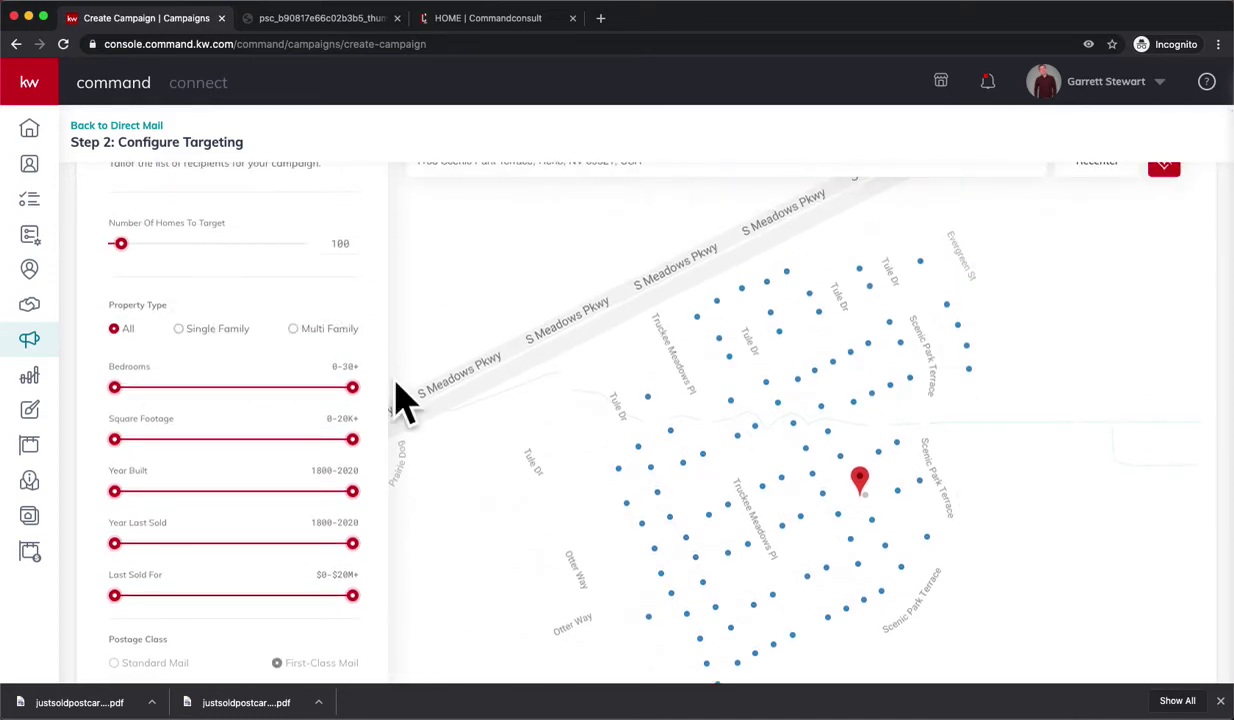
pyautogui.scroll(-3, 250, 470)
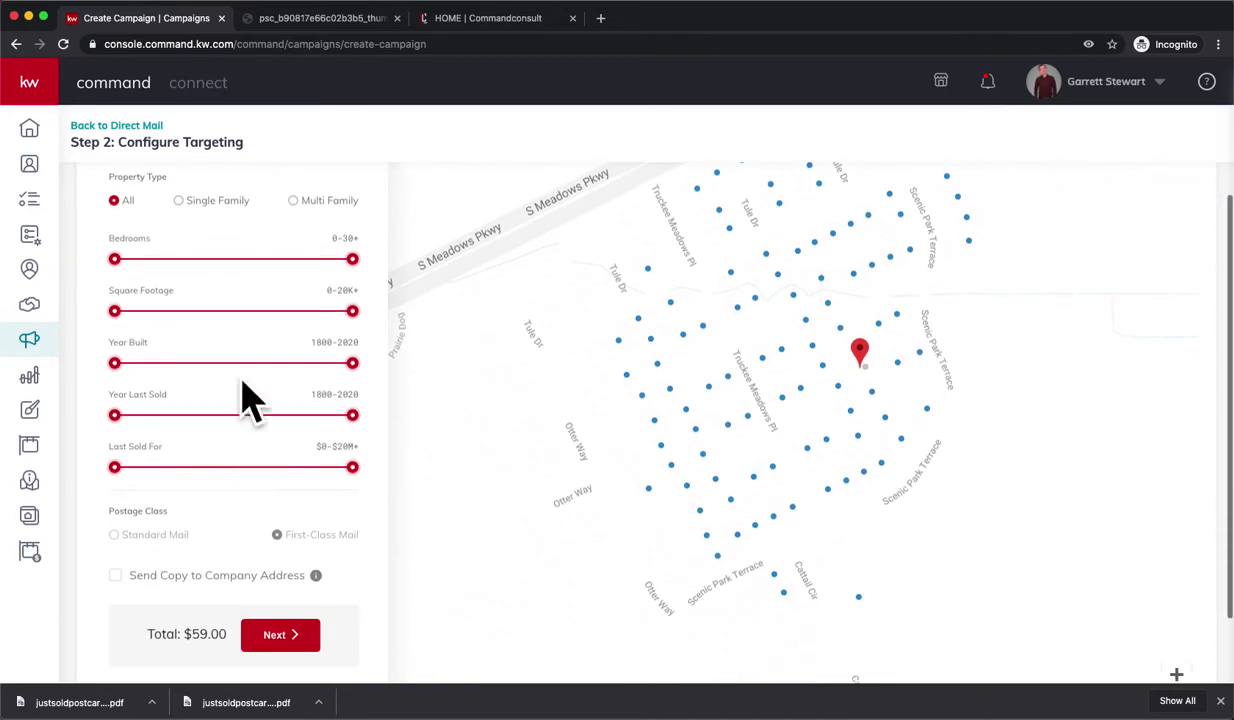
pyautogui.click(179, 200)
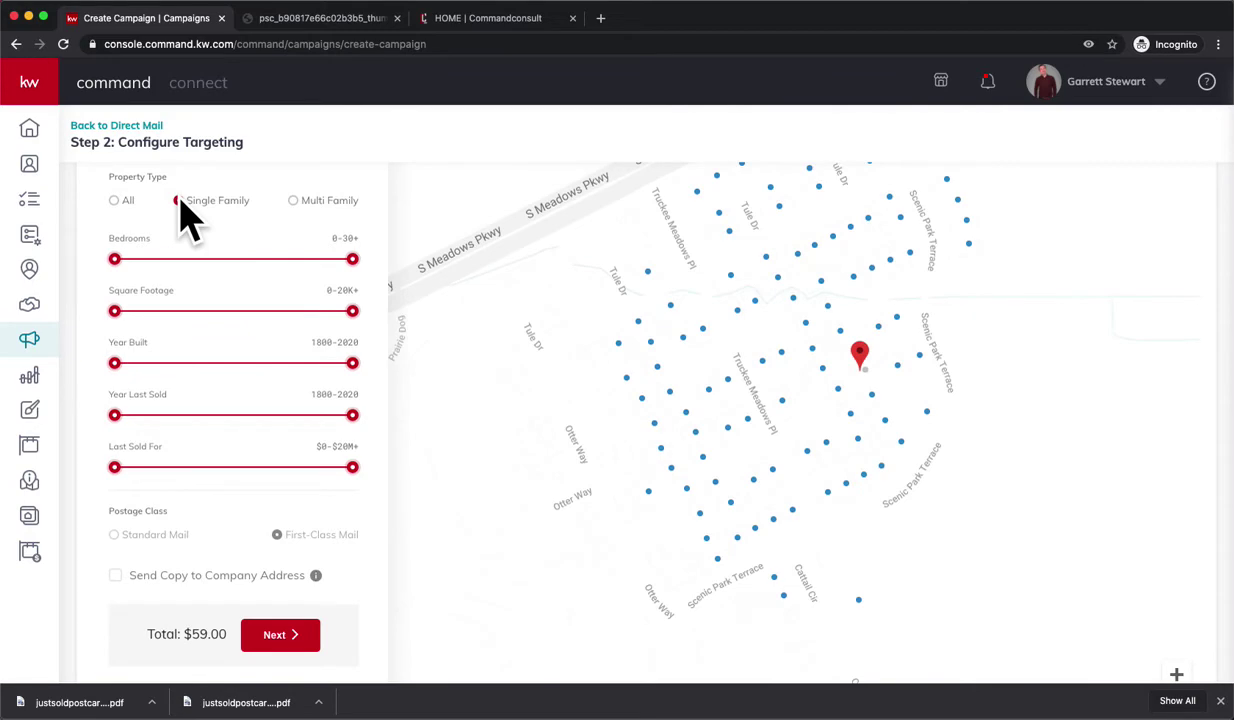
pyautogui.scroll(-2, 185, 220)
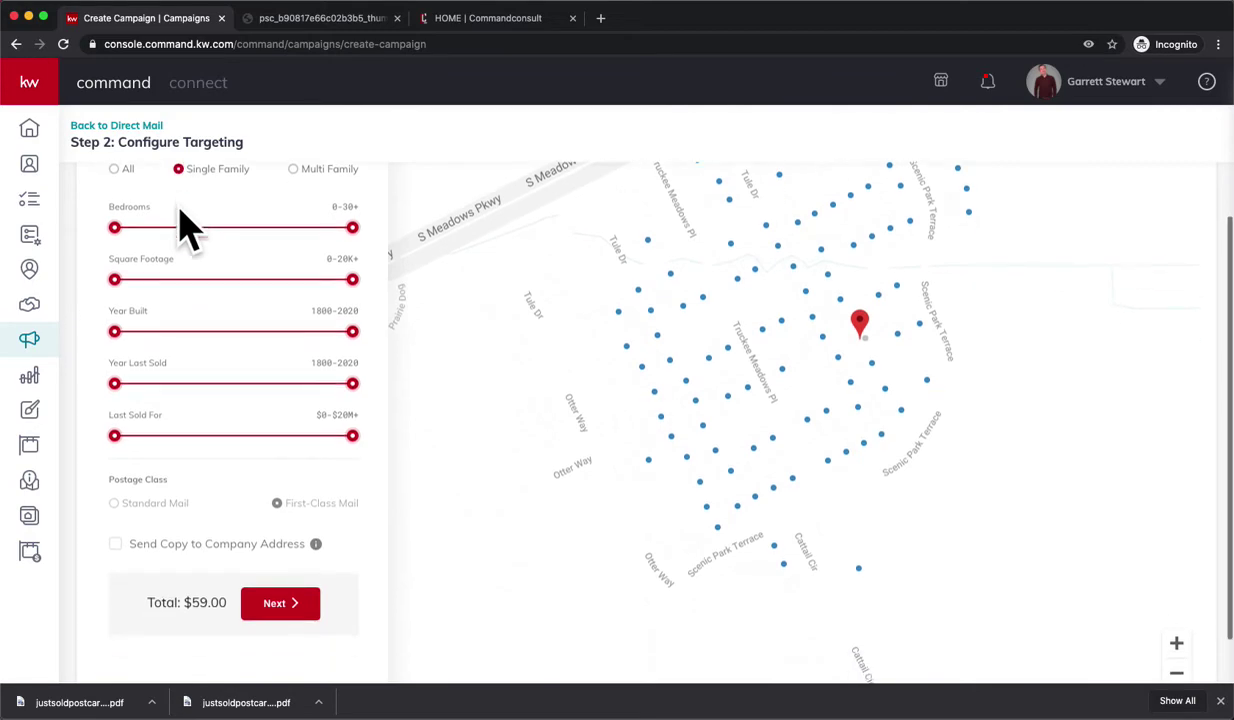
pyautogui.scroll(1, 178, 290)
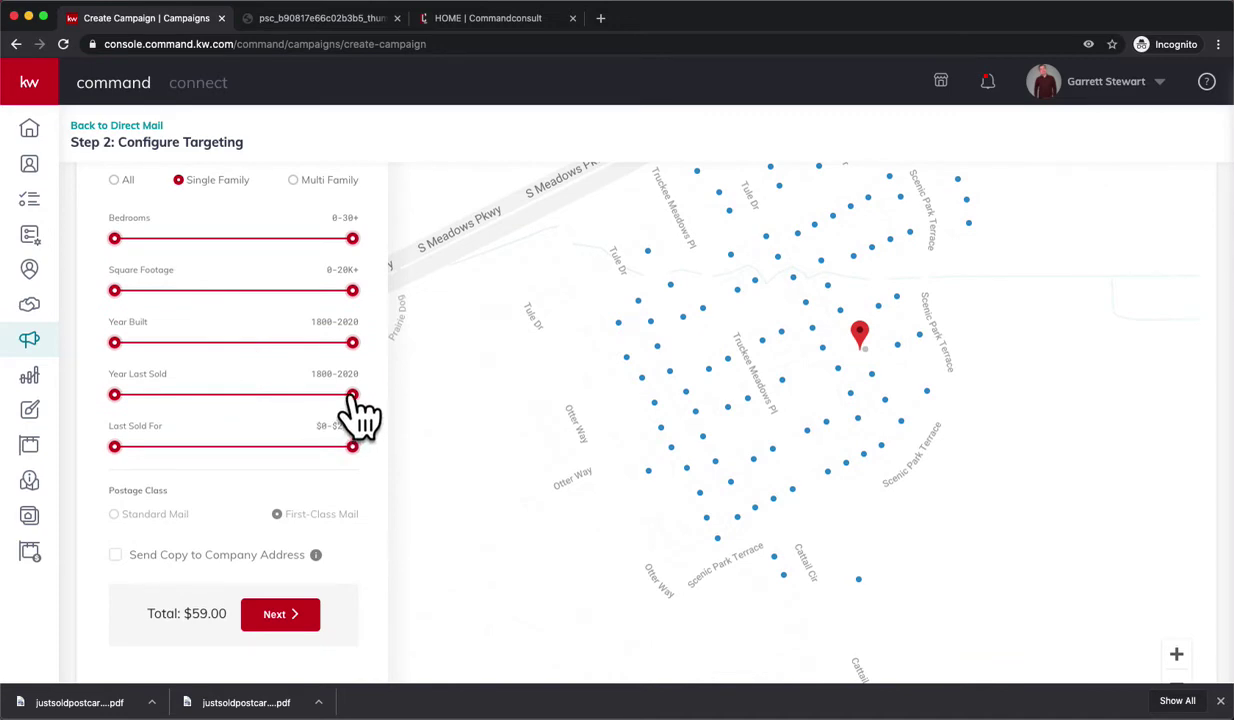
pyautogui.moveTo(352, 394); pyautogui.dragTo(345, 394)
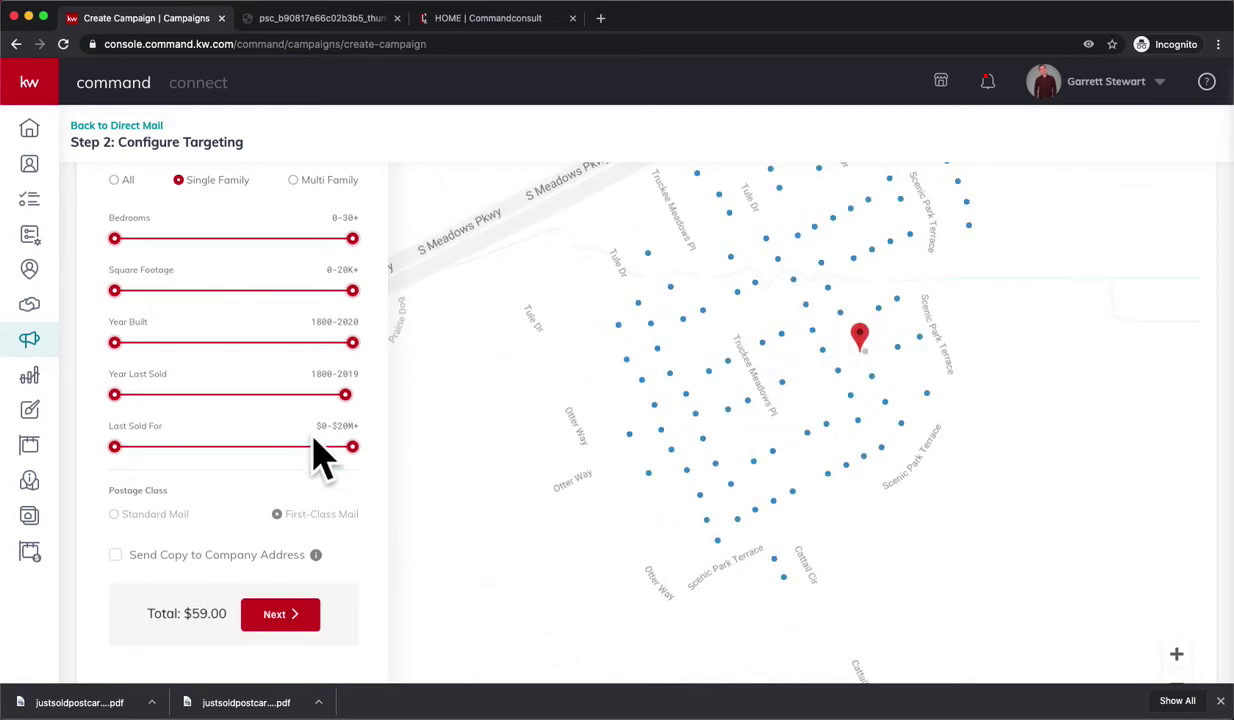
# - Check targeted homes on the map and add a company-address copy, bringing the total to $59.59
pyautogui.click(686, 394)
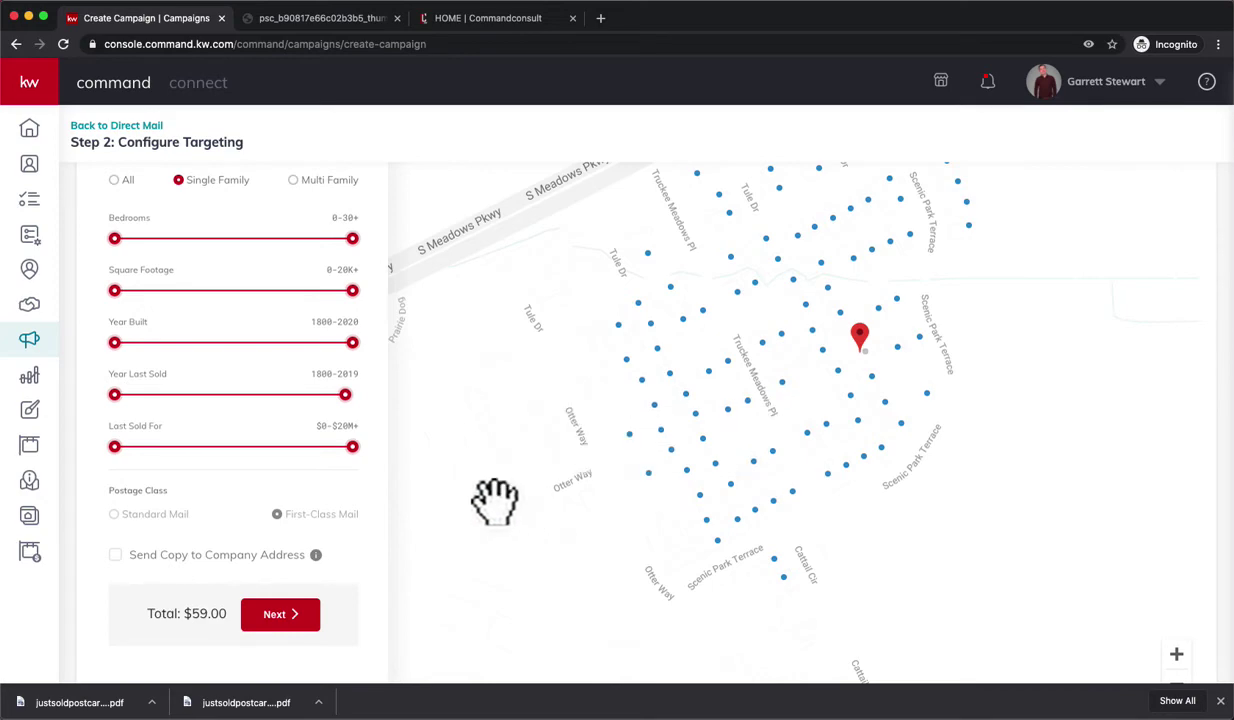
pyautogui.scroll(3, 234, 454)
pyautogui.scroll(-1, 337, 405)
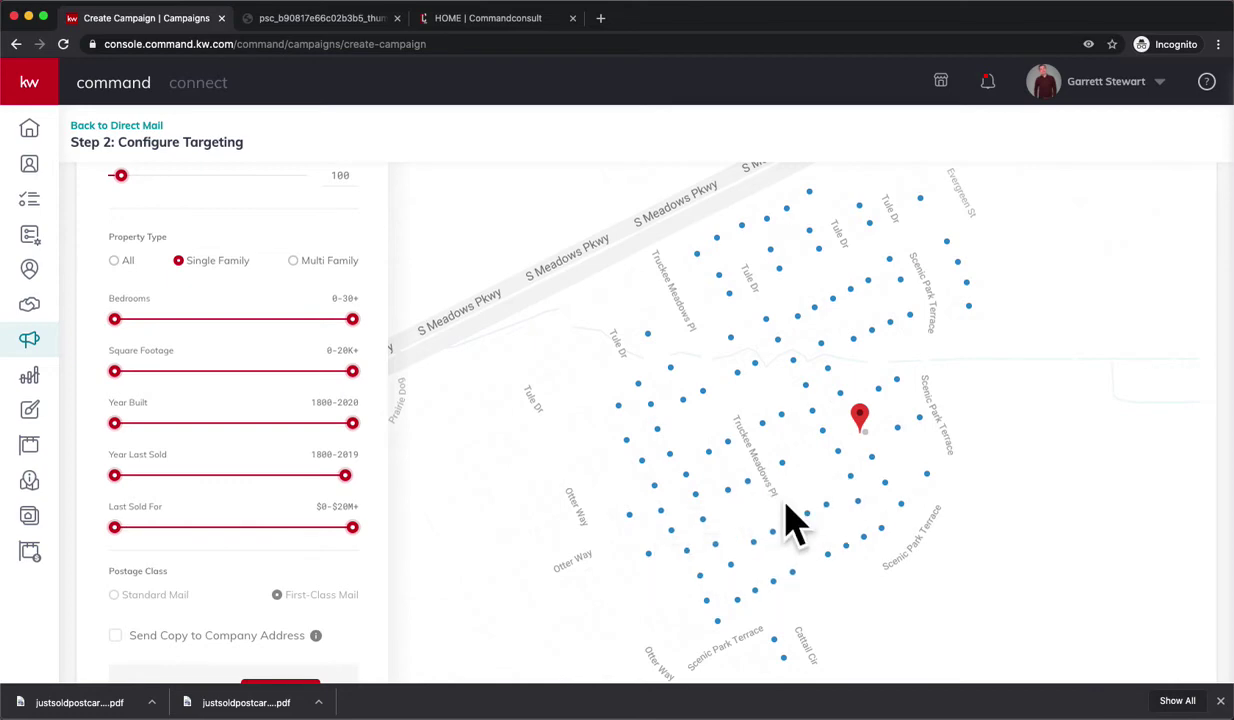
pyautogui.moveTo(882, 565)
pyautogui.scroll(-2, 958, 606)
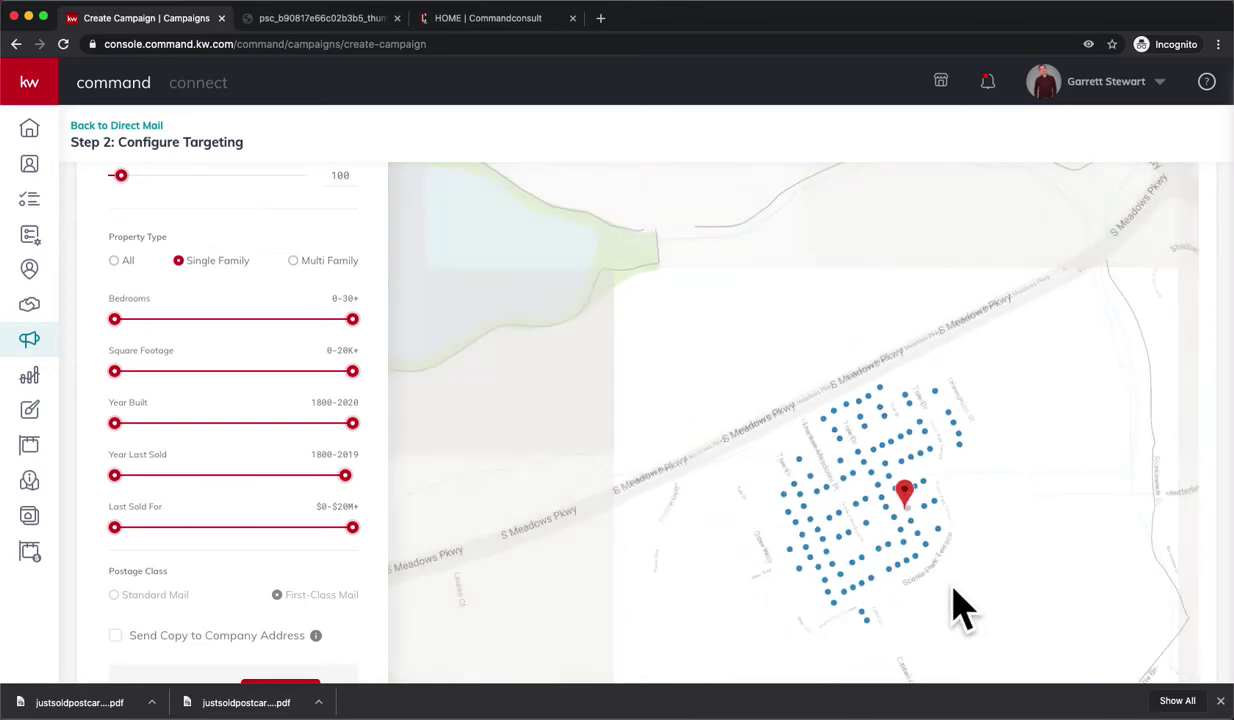
pyautogui.moveTo(1000, 574); pyautogui.dragTo(983, 490)
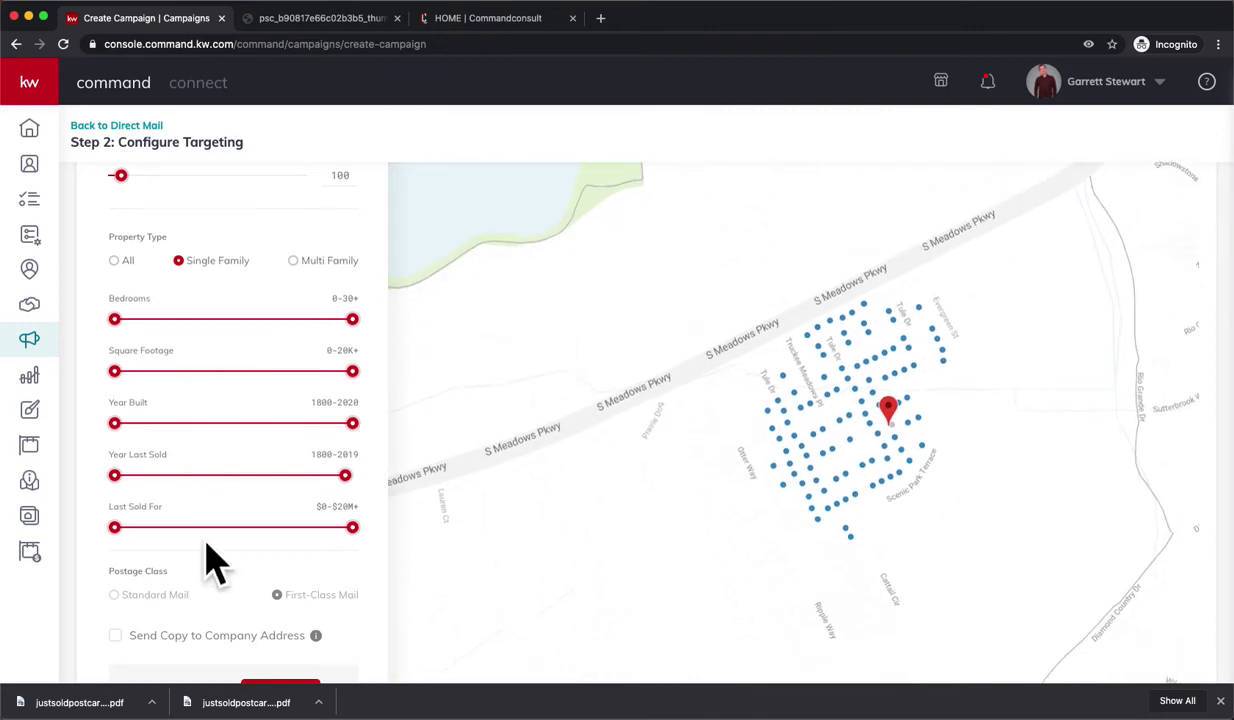
pyautogui.scroll(-3, 190, 605)
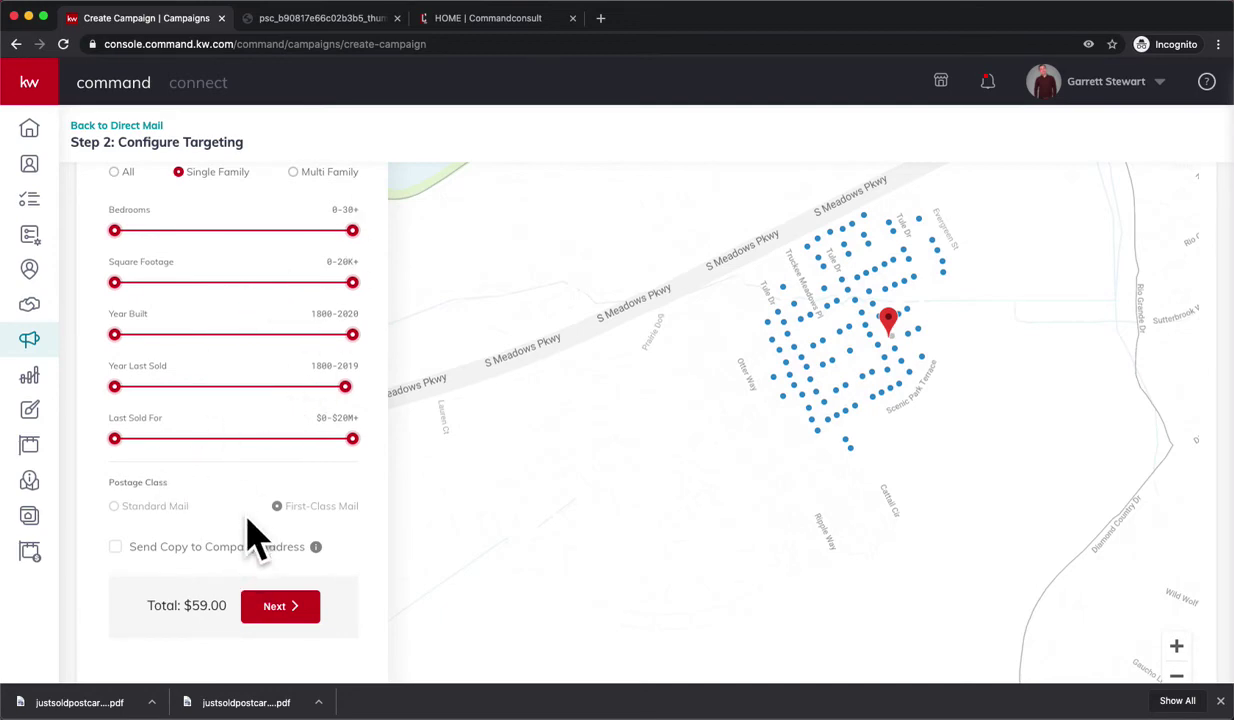
pyautogui.click(114, 548)
pyautogui.click(890, 318)
# - Go to the order review and check the front/back previews and $59.59 total for 100 postcards
pyautogui.click(276, 606)
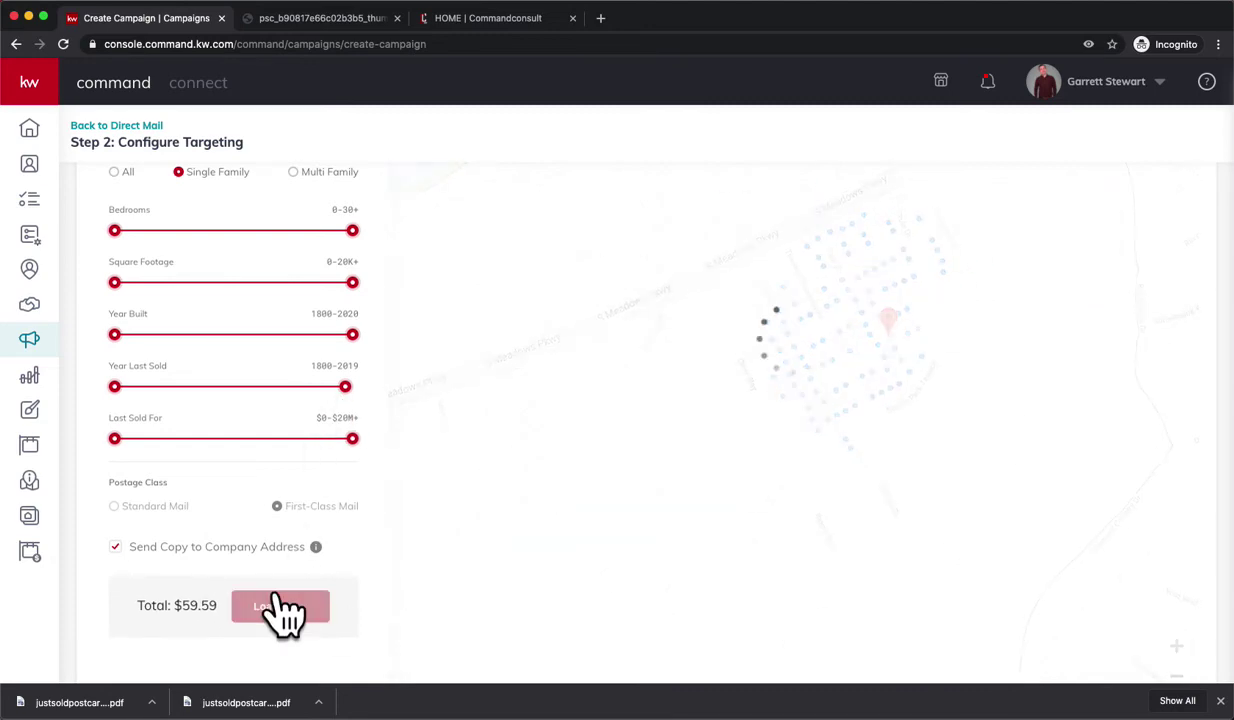
pyautogui.scroll(3, 383, 540)
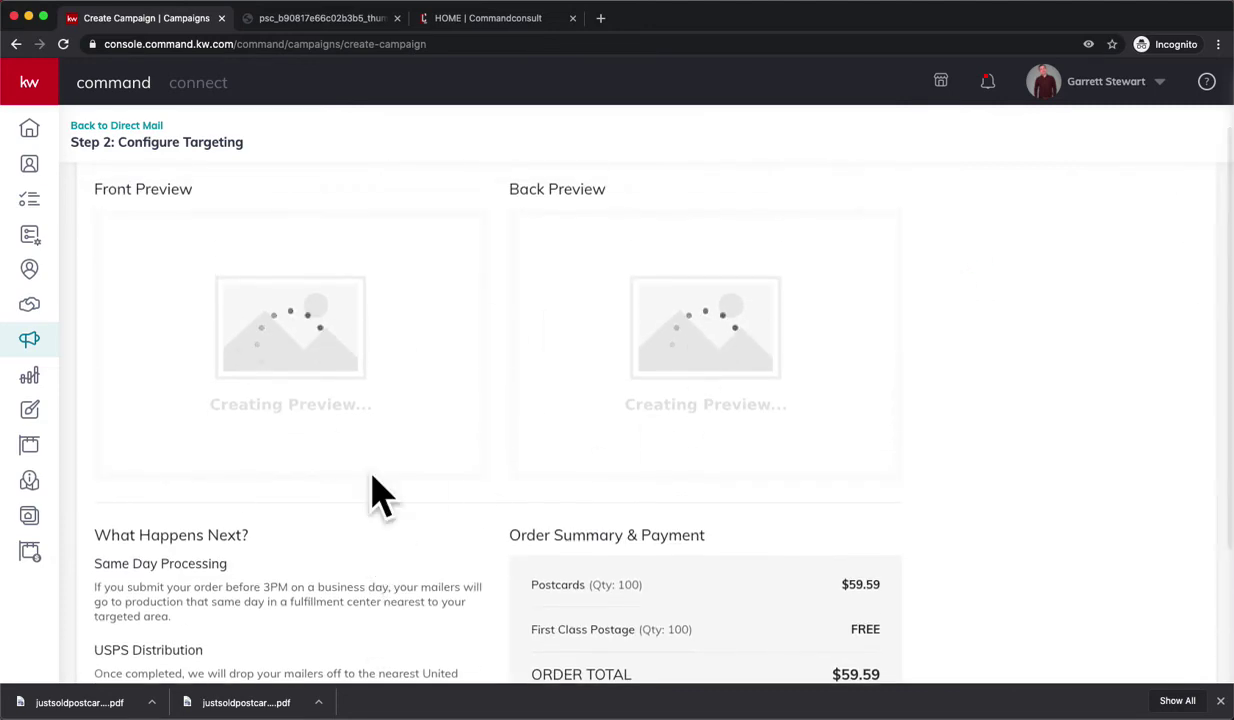
pyautogui.scroll(-2, 504, 419)
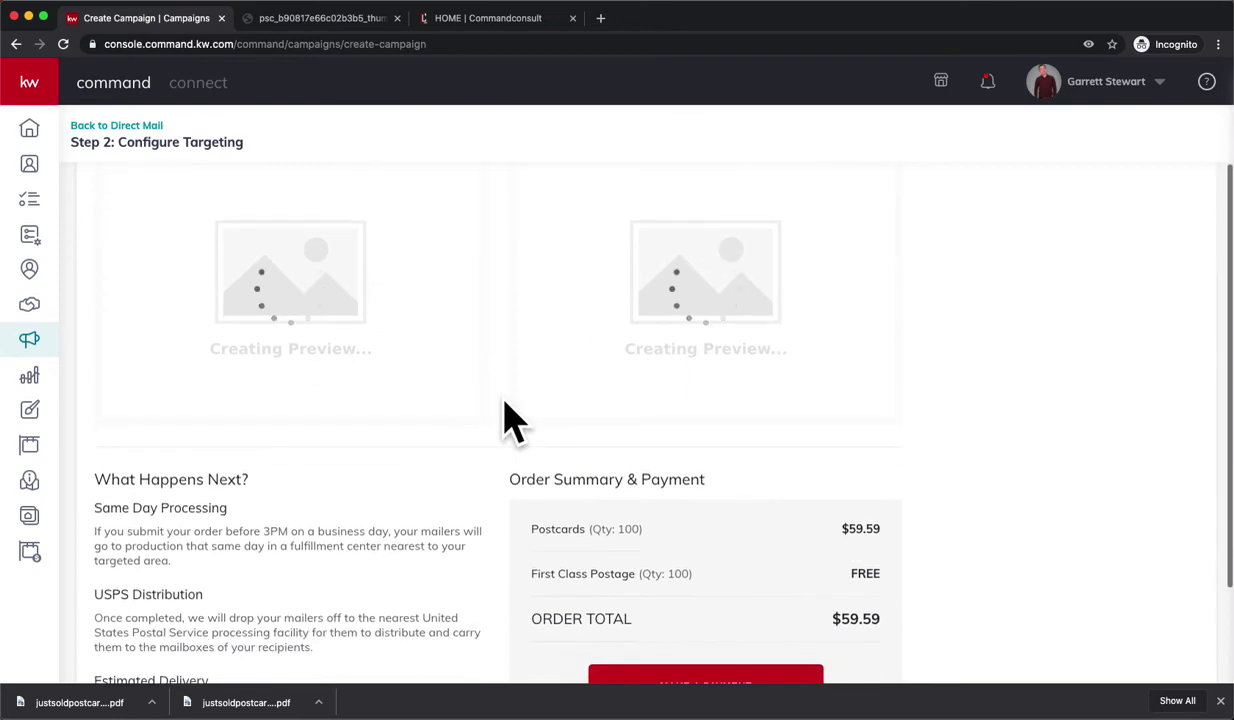
pyautogui.scroll(-2, 529, 560)
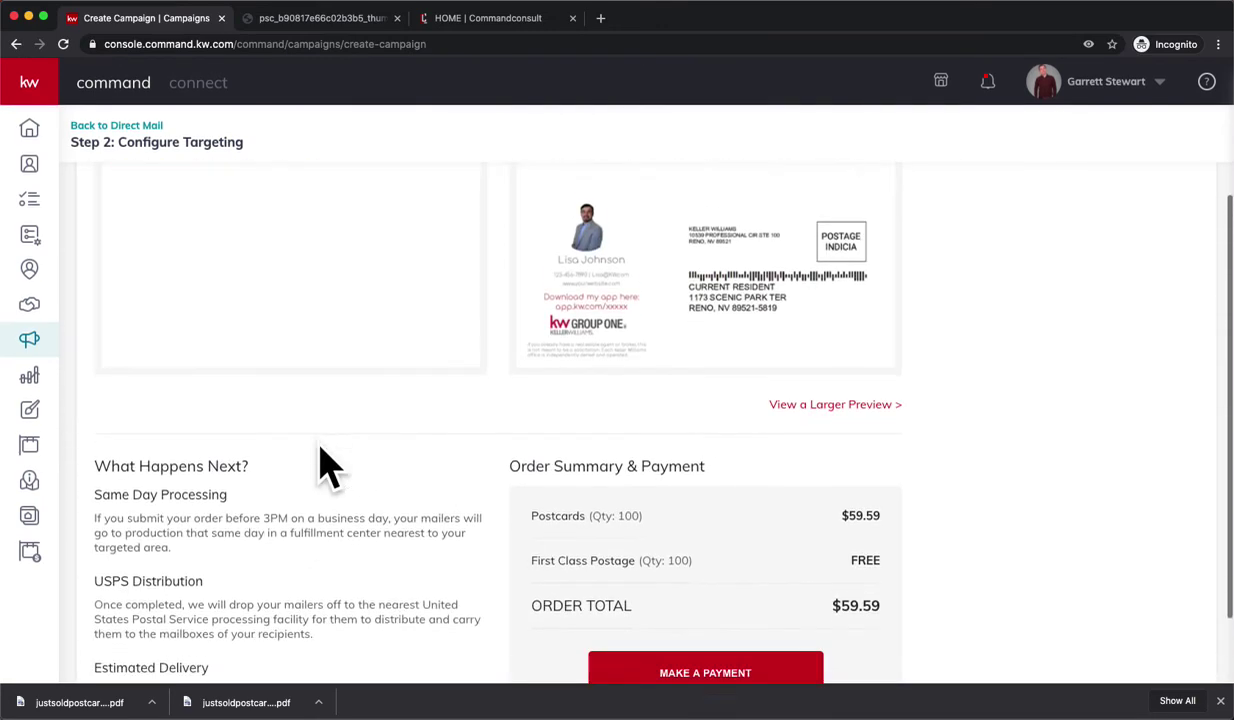
pyautogui.scroll(-2, 290, 470)
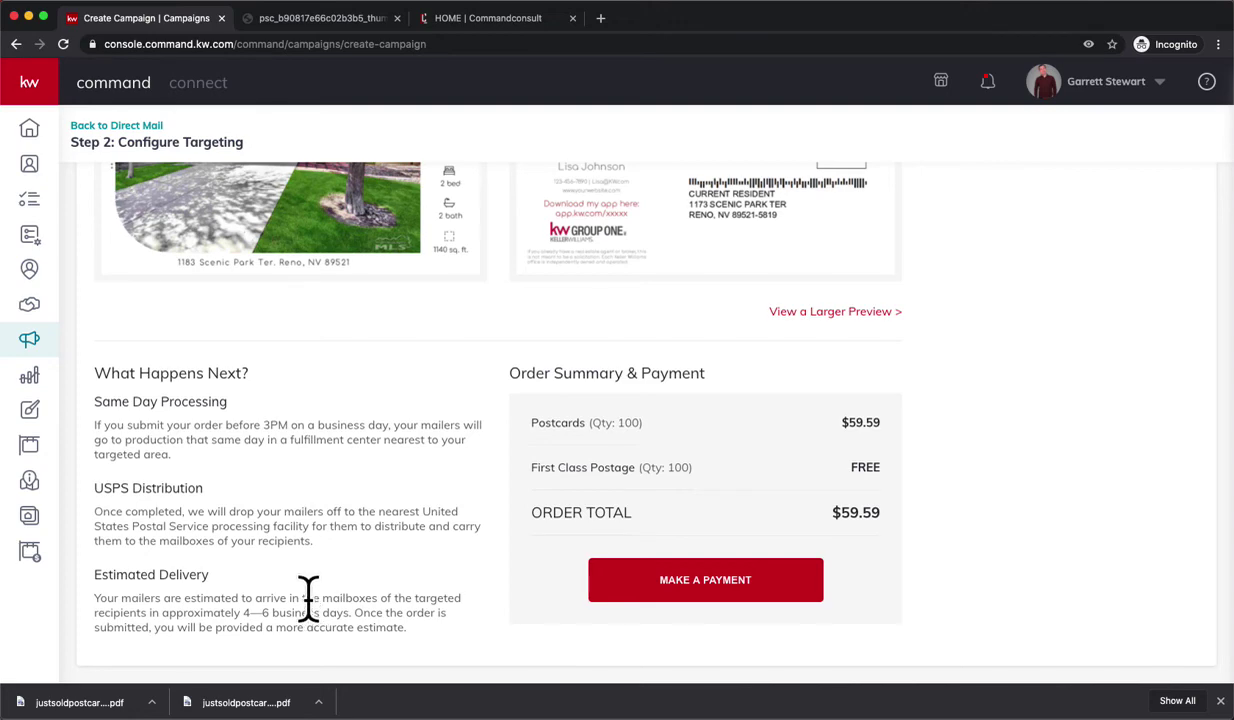
pyautogui.scroll(4, 345, 580)
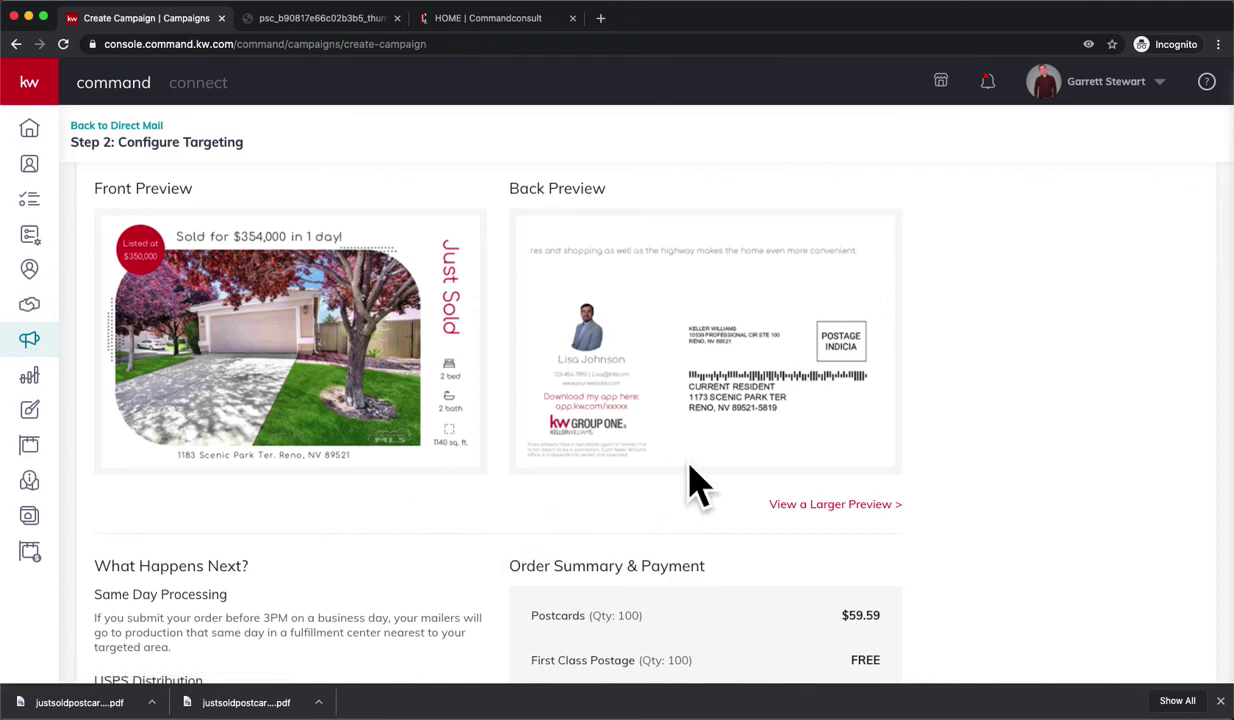
pyautogui.scroll(-1, 400, 475)
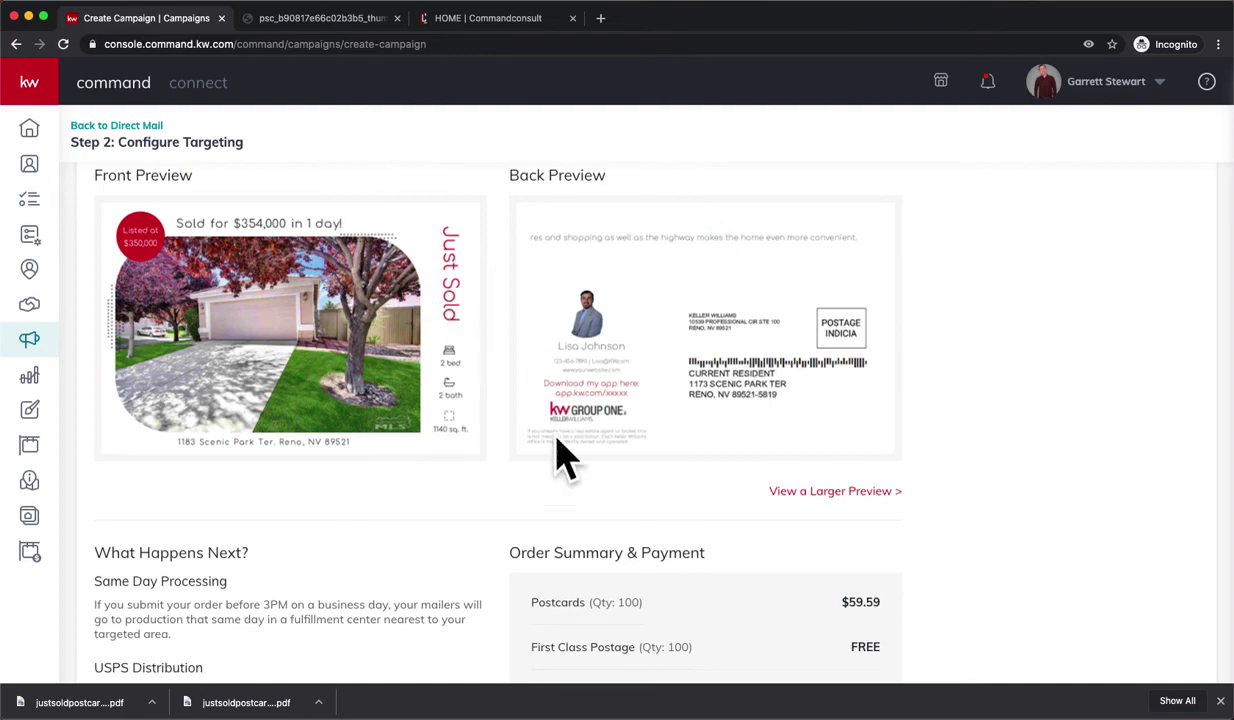
pyautogui.scroll(-2, 543, 472)
pyautogui.scroll(-5, 600, 523)
pyautogui.scroll(-1, 470, 545)
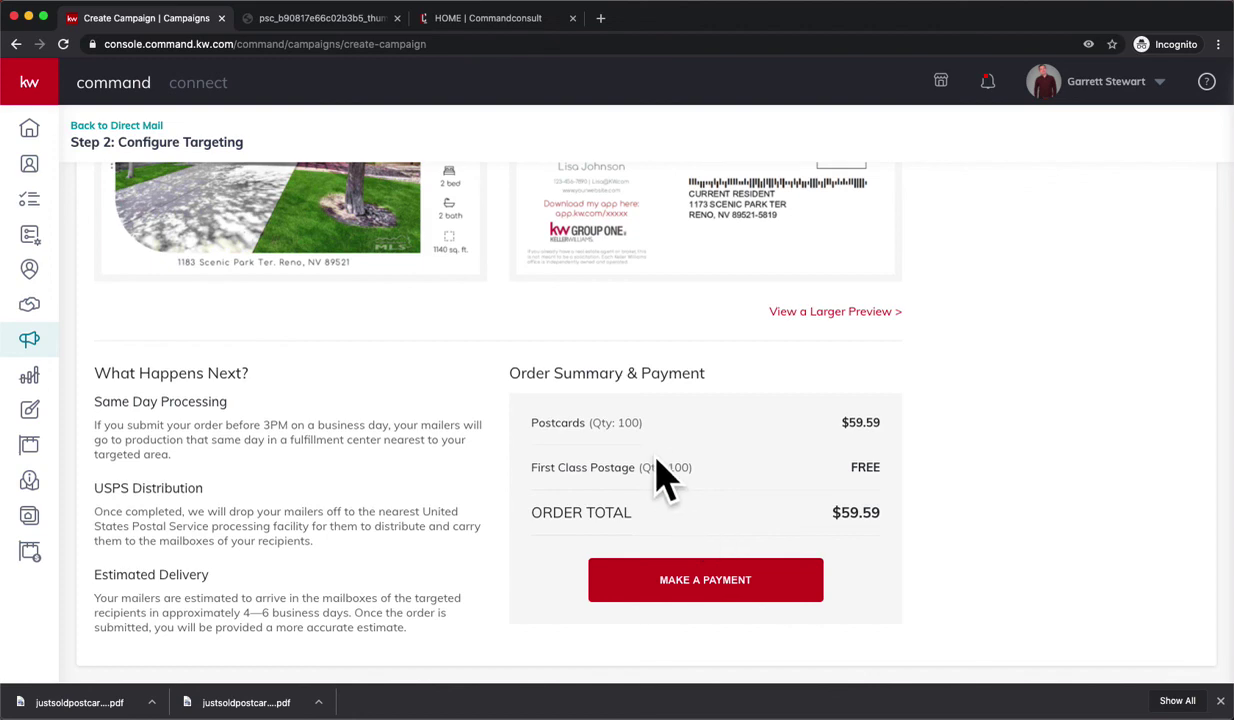
pyautogui.scroll(3, 662, 475)
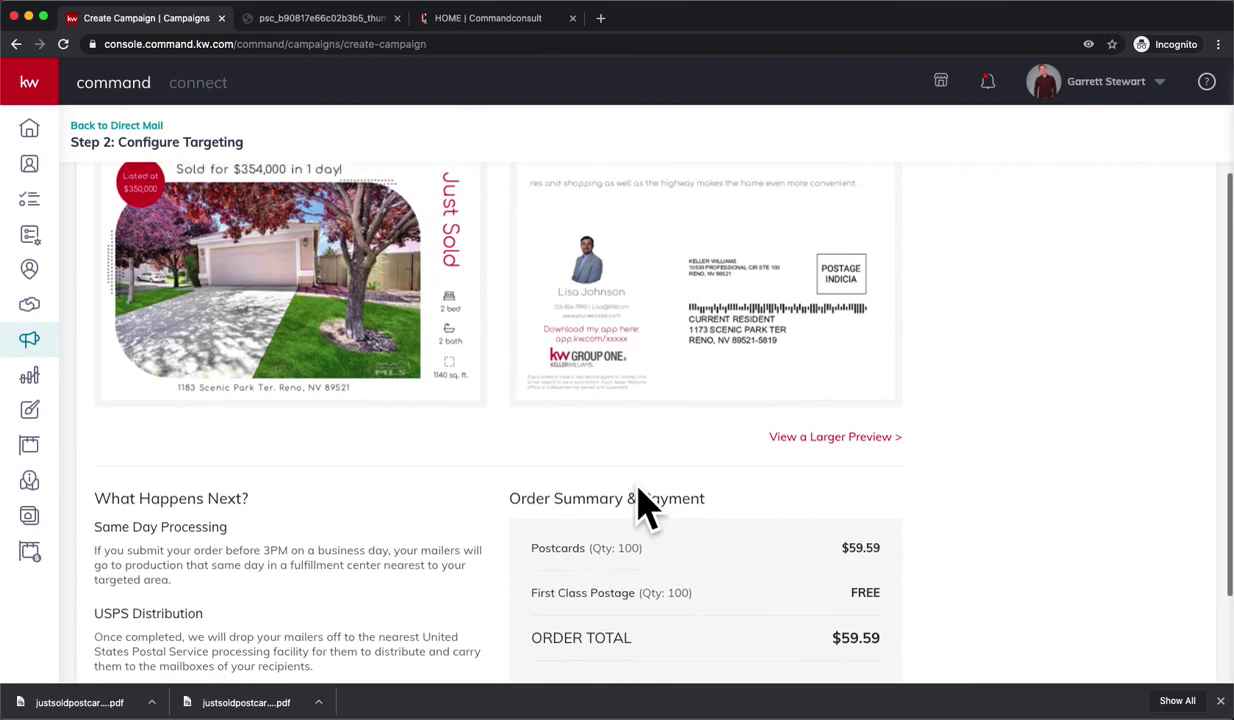
pyautogui.scroll(1, 516, 470)
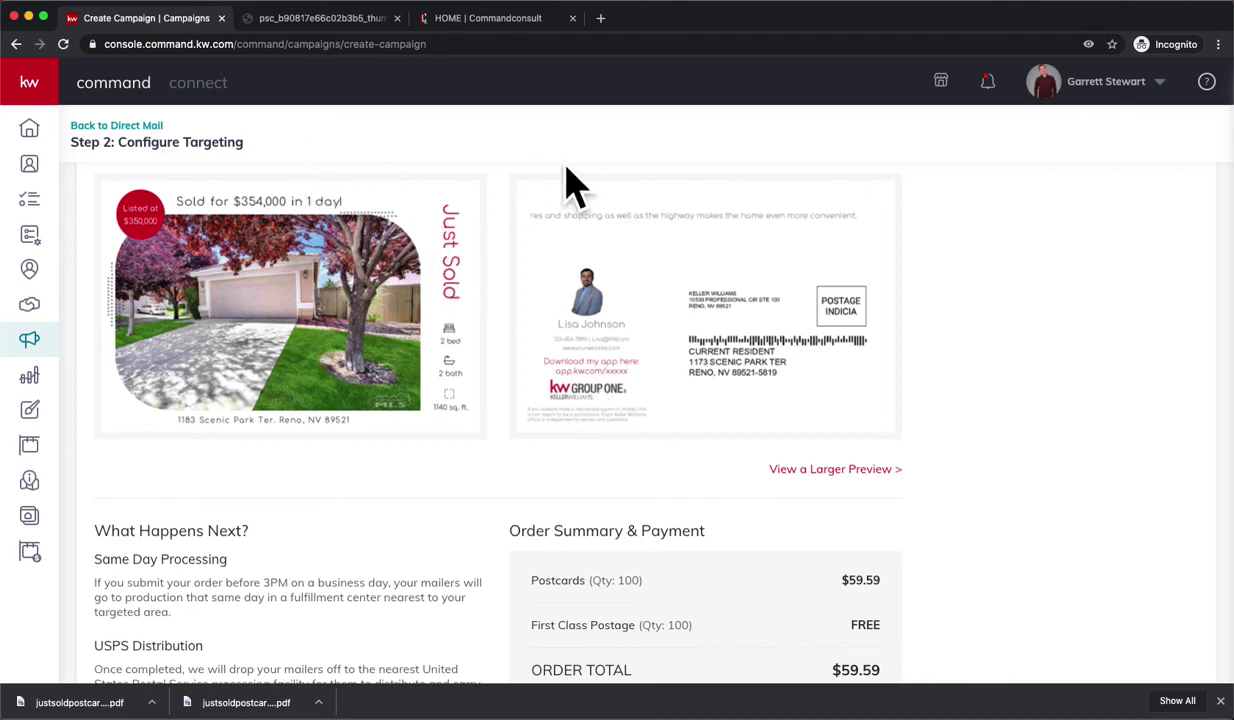
# - Switch to the Command Consult site, dismiss its popup, and go to the Videos page
pyautogui.click(486, 20)
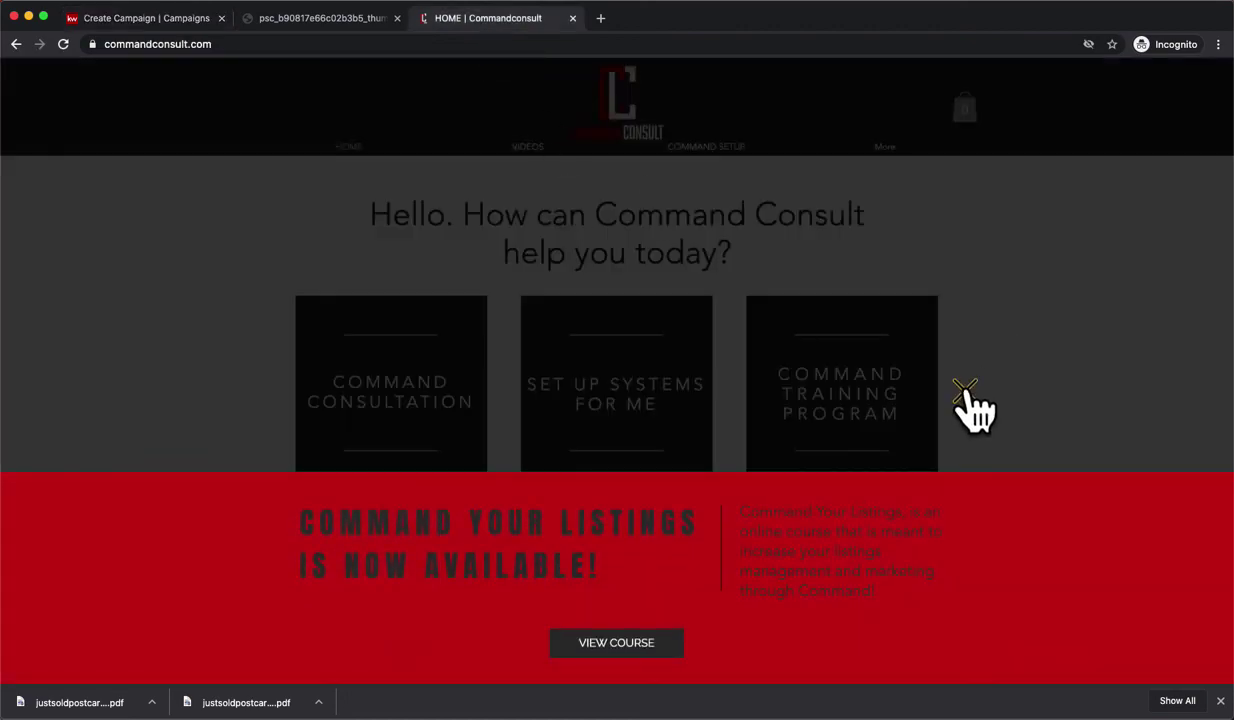
pyautogui.click(966, 390)
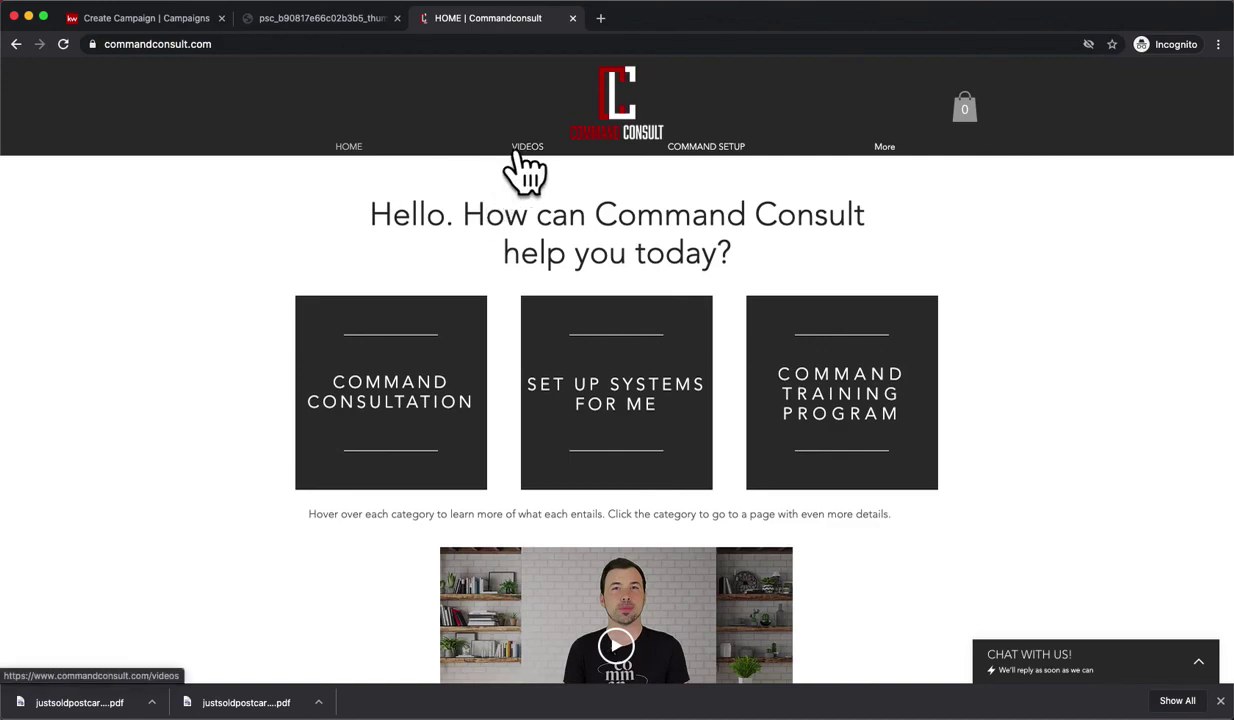
pyautogui.click(520, 150)
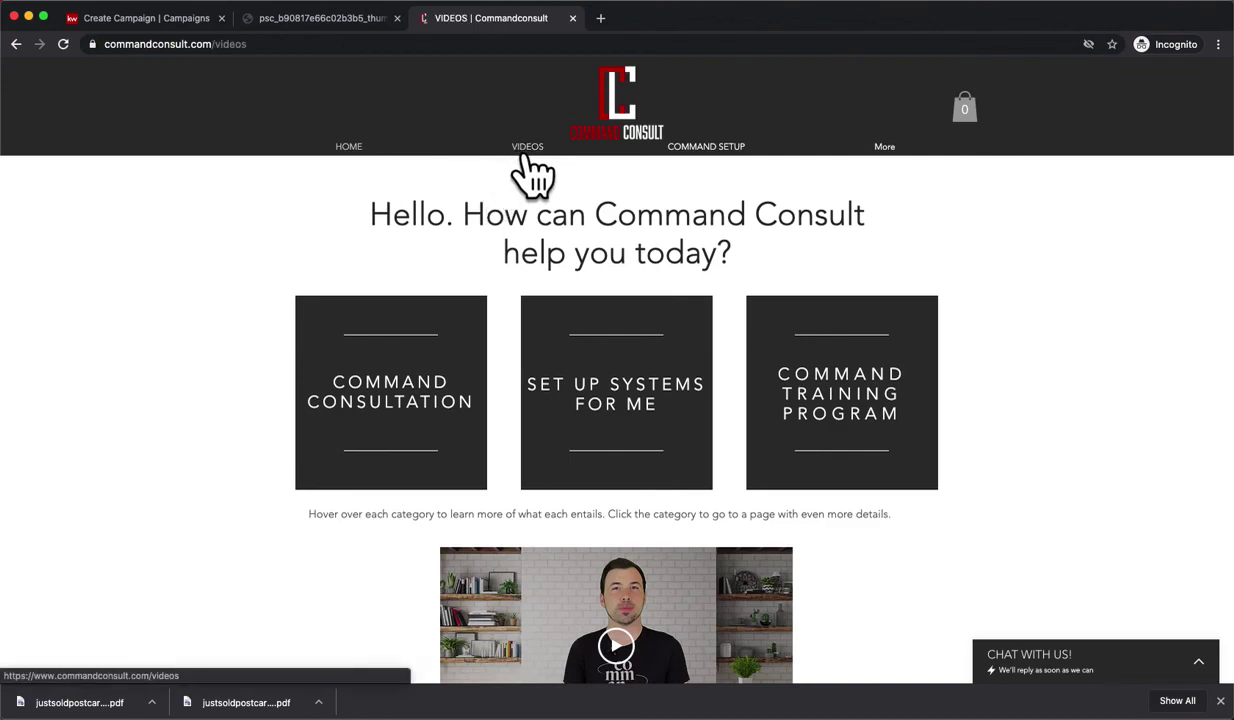
pyautogui.scroll(-1, 480, 420)
pyautogui.scroll(-8, 513, 470)
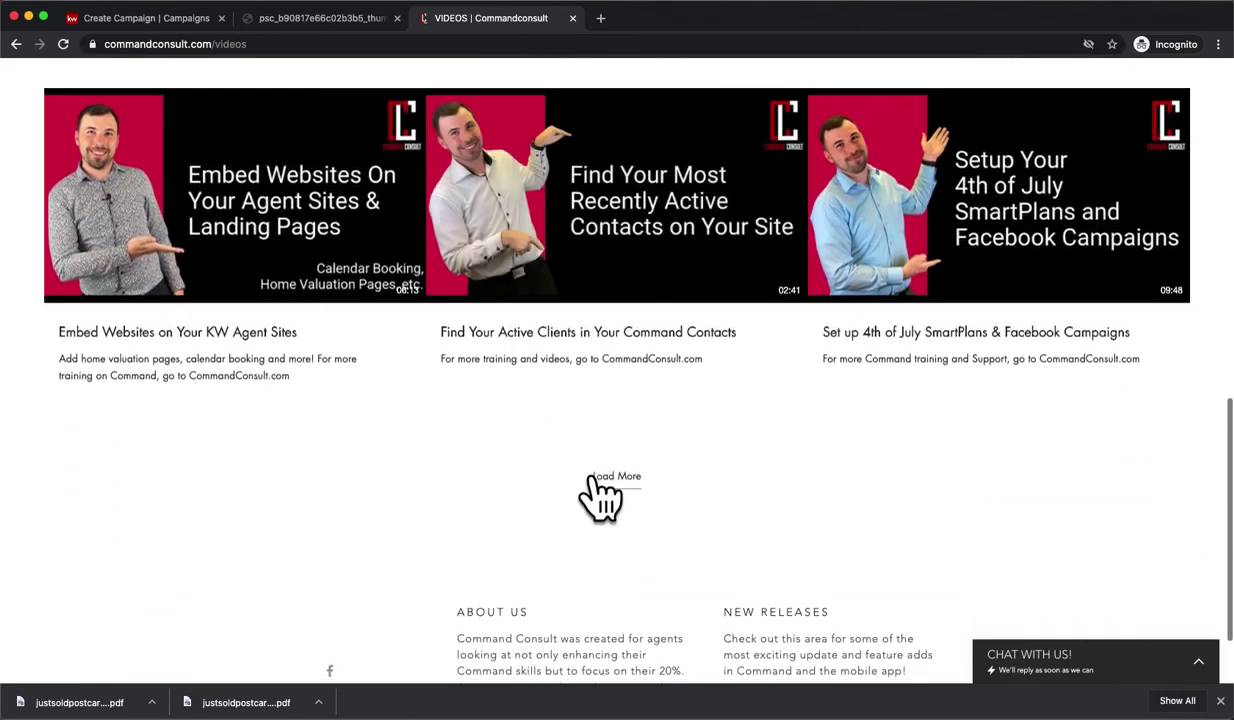
# - Load more videos into the Previous Video Trainings grid and browse through them
pyautogui.click(612, 477)
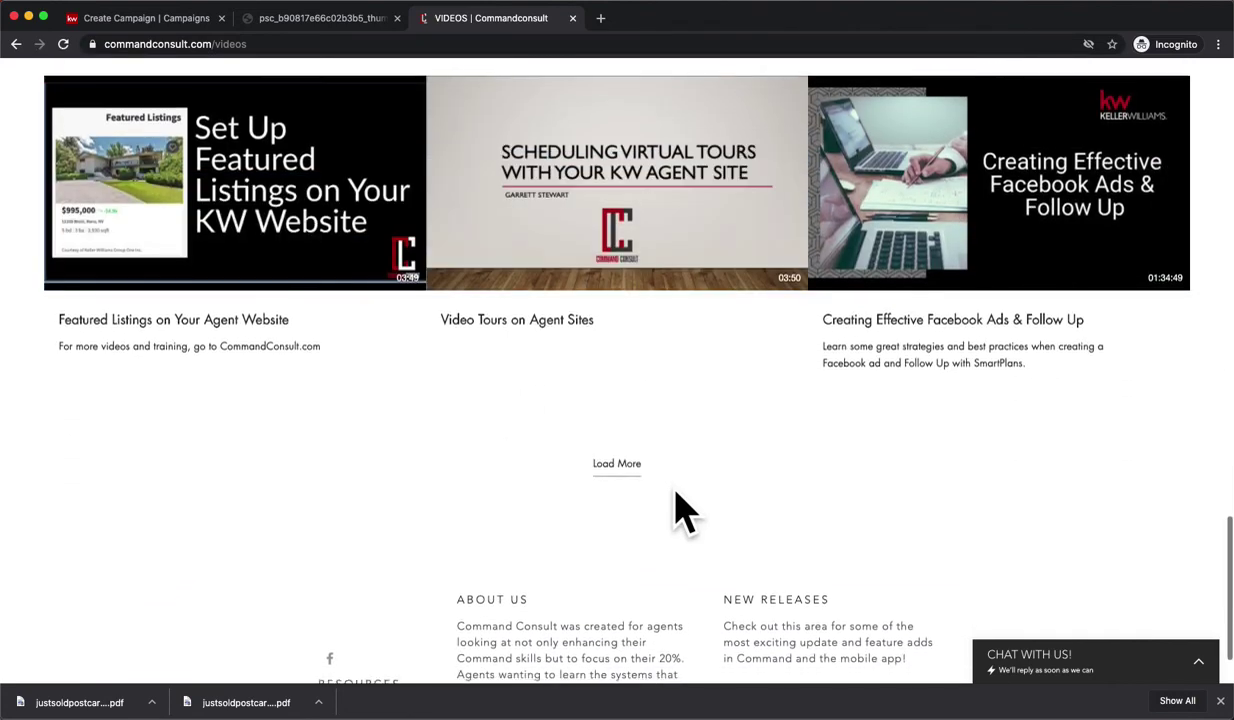
pyautogui.scroll(4, 683, 512)
pyautogui.scroll(1, 683, 512)
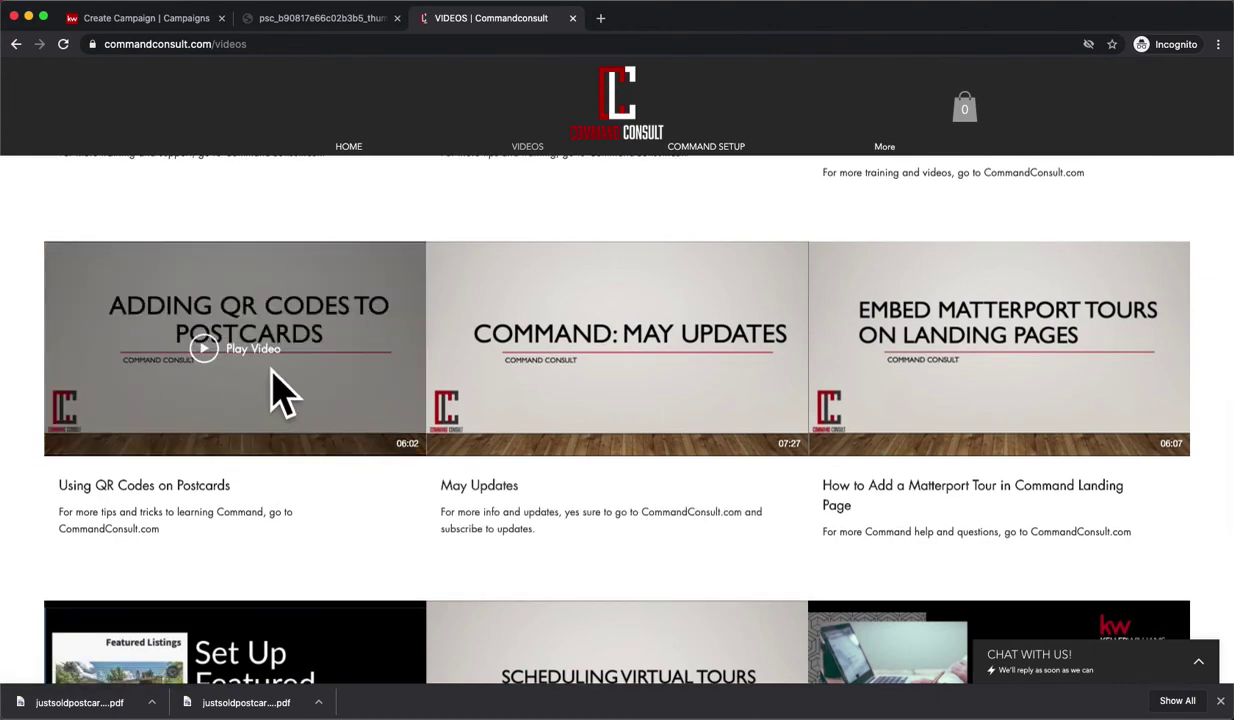
pyautogui.scroll(3, 275, 385)
pyautogui.scroll(-1, 610, 400)
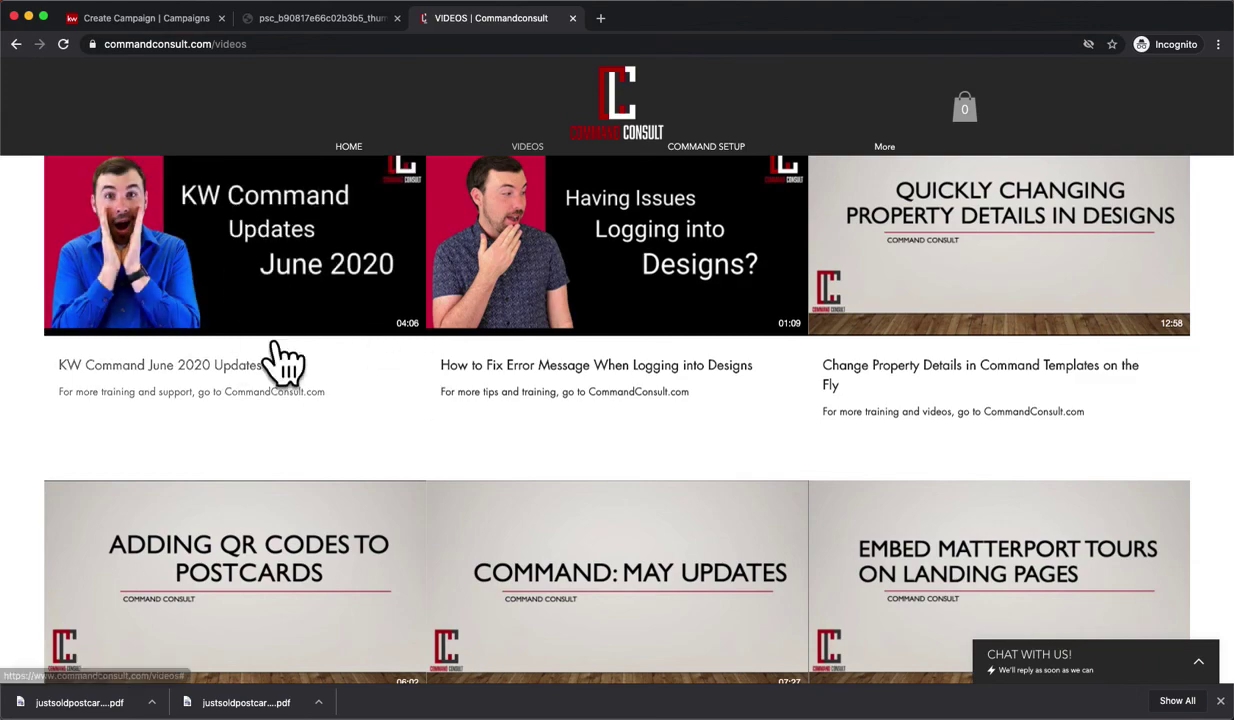
pyautogui.scroll(-1, 240, 420)
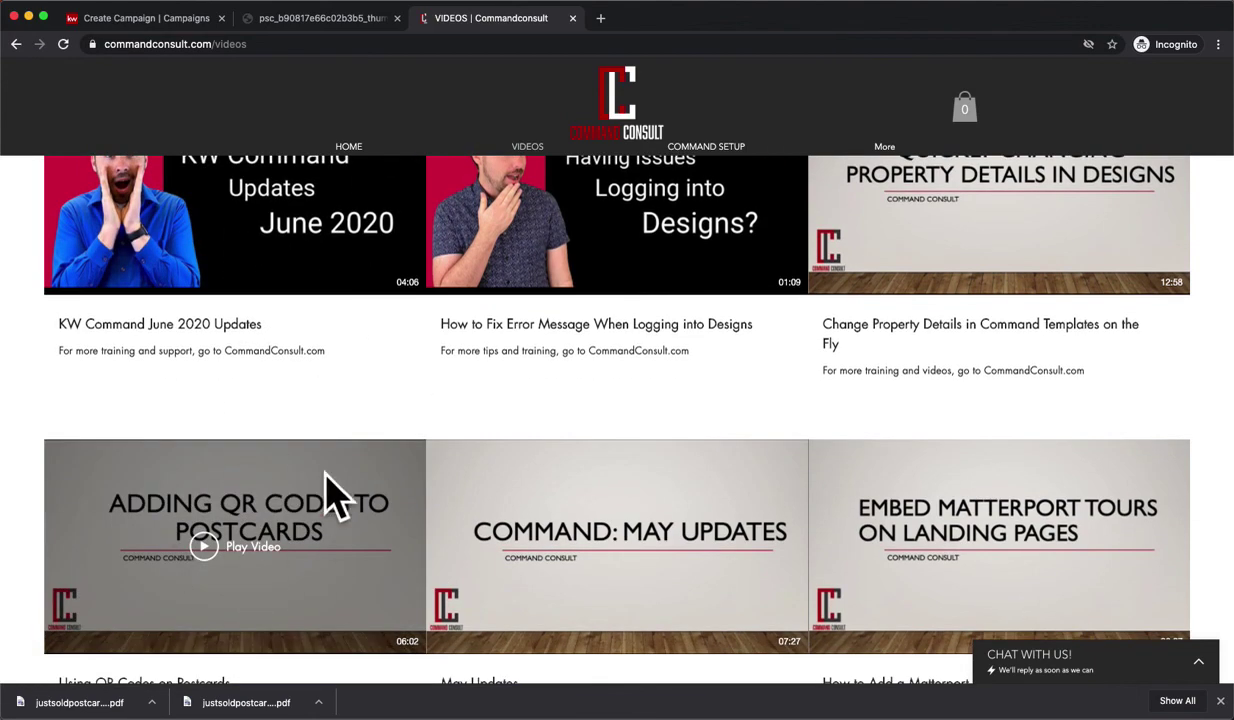
pyautogui.scroll(-1, 303, 488)
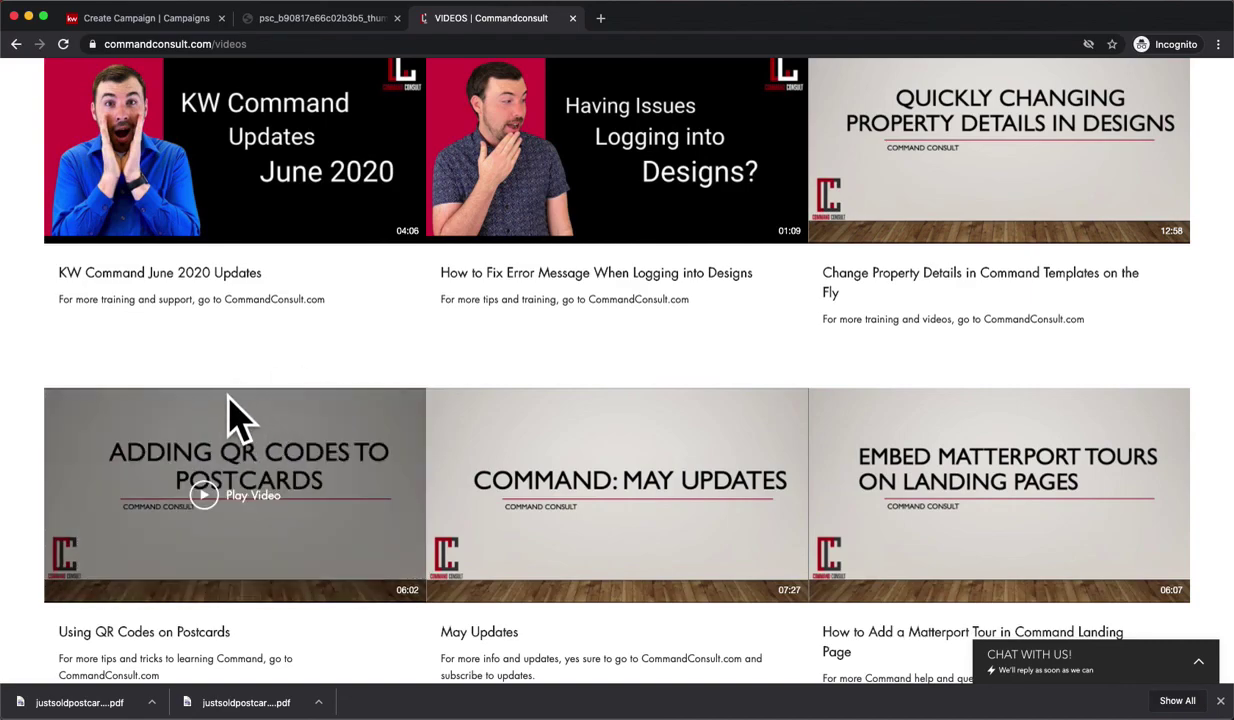
pyautogui.scroll(6, 230, 420)
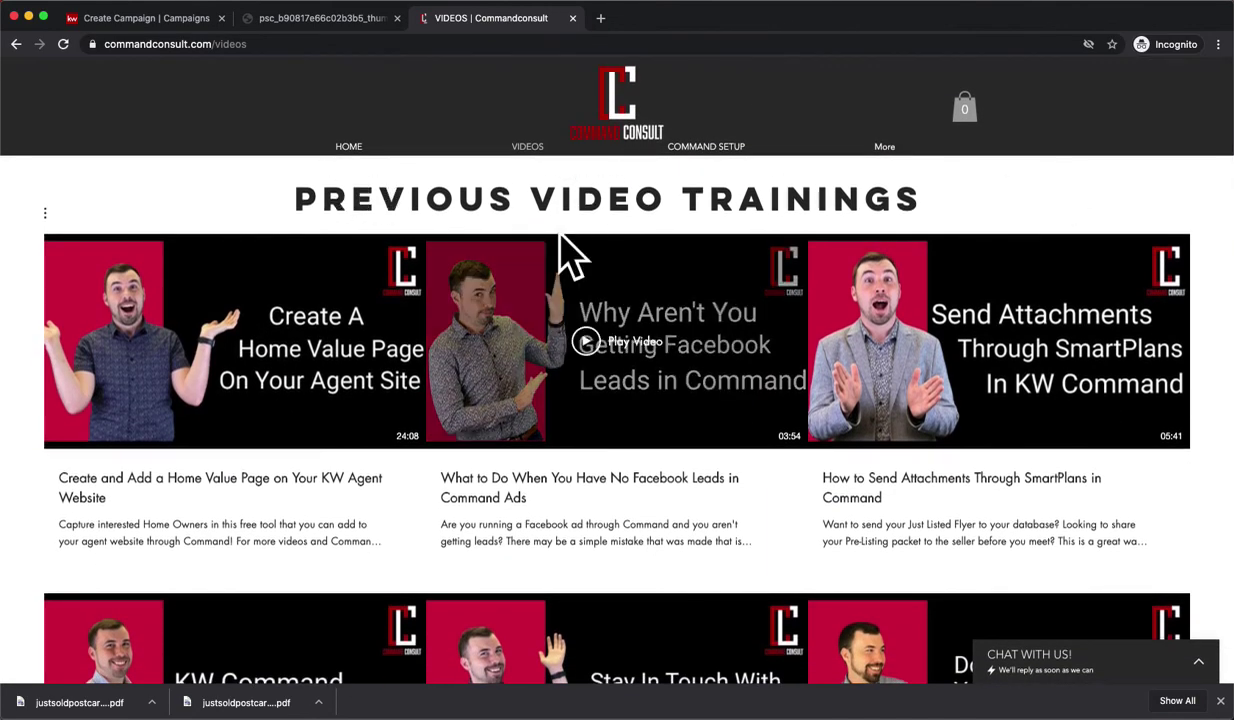